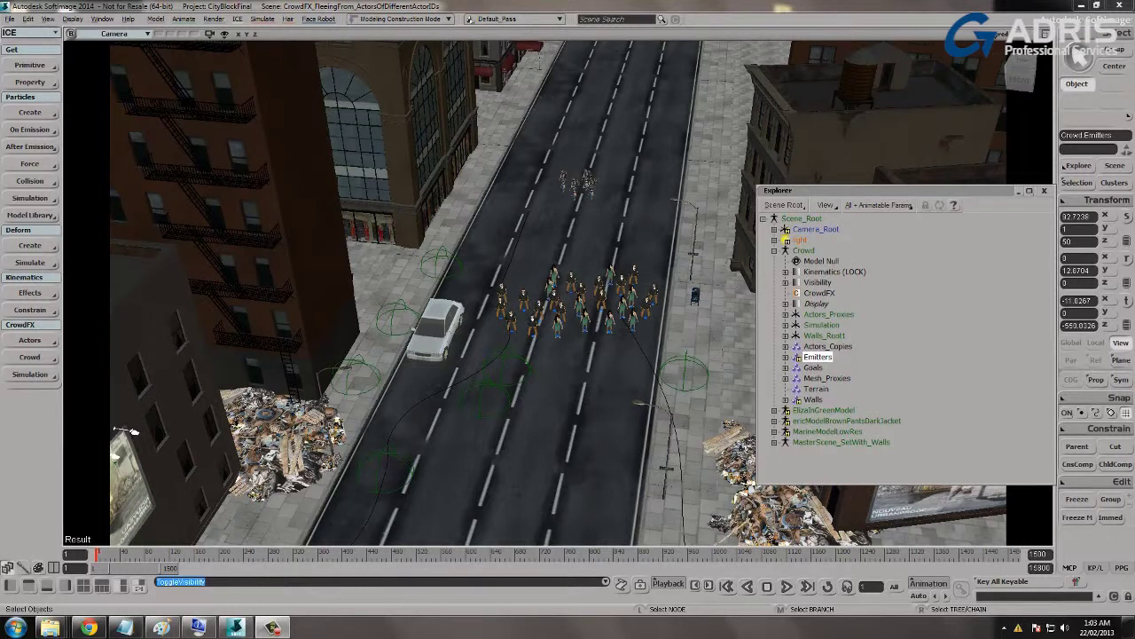
- Clear the selection, frame the crowd and soldiers on the street closely, and move the Explorer aside
drag(651, 238, 608, 305)
key(s)
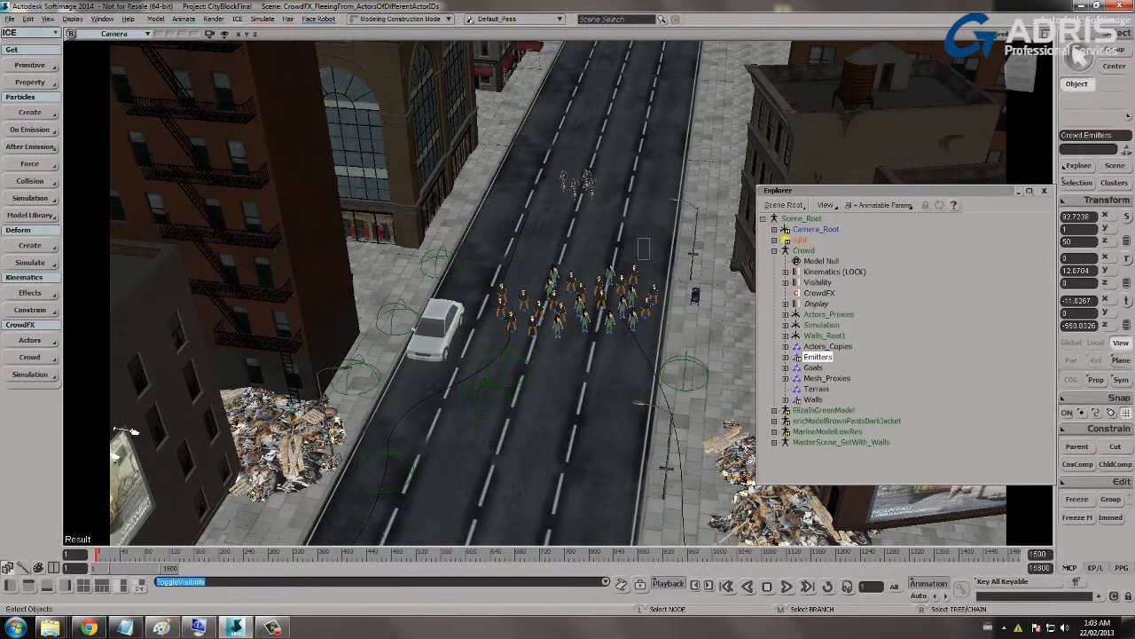
middle_drag(608, 304, 550, 320)
drag(550, 319, 519, 285)
drag(874, 191, 910, 202)
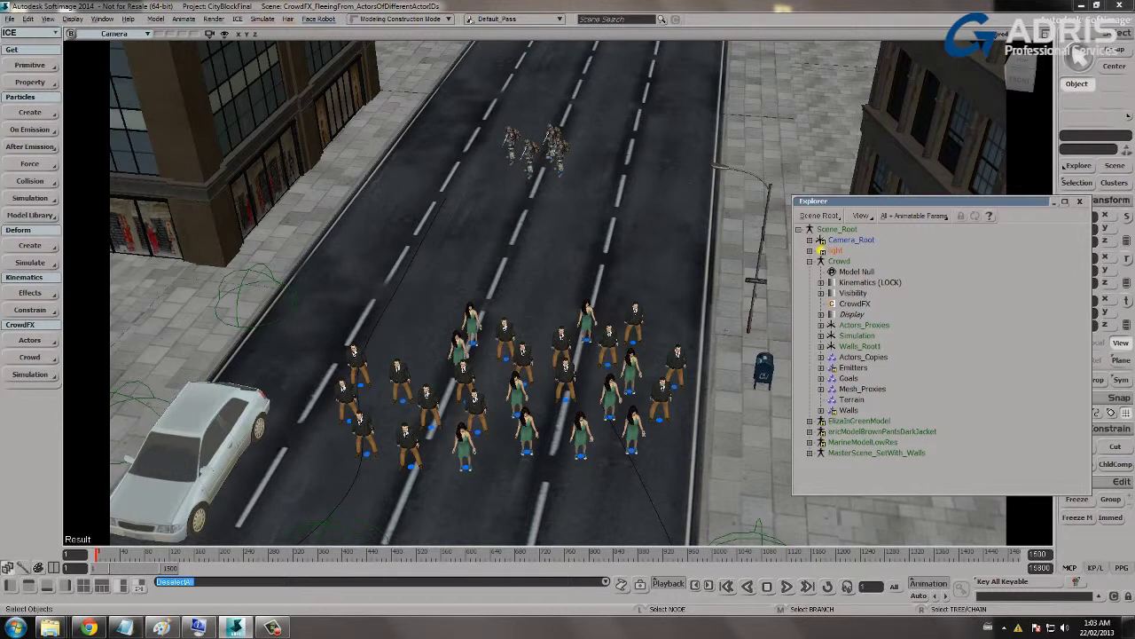
- Inspect the crowd simulation's ICE tree in a wider window placed over the upper part of the viewport
click(30, 375)
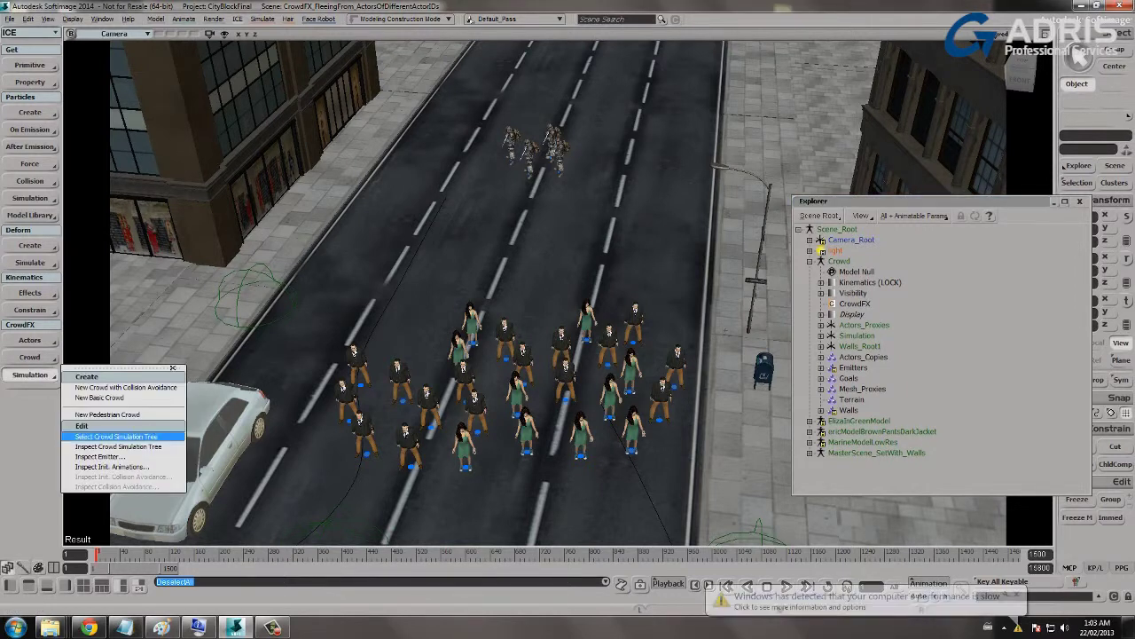
click(115, 447)
drag(222, 263, 191, 61)
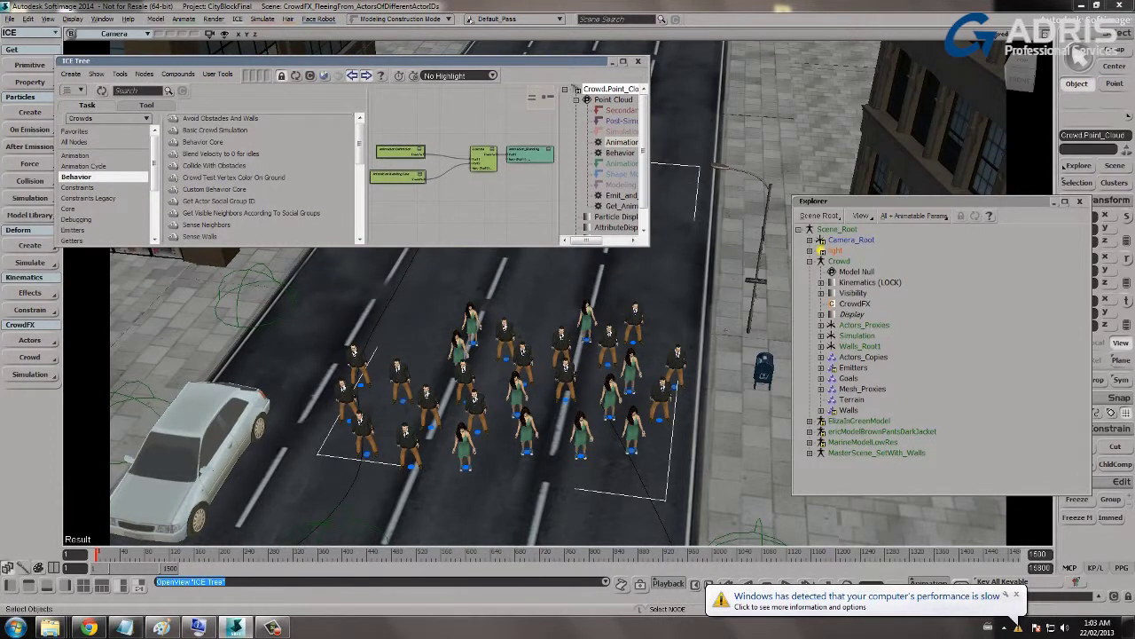
drag(650, 245, 849, 277)
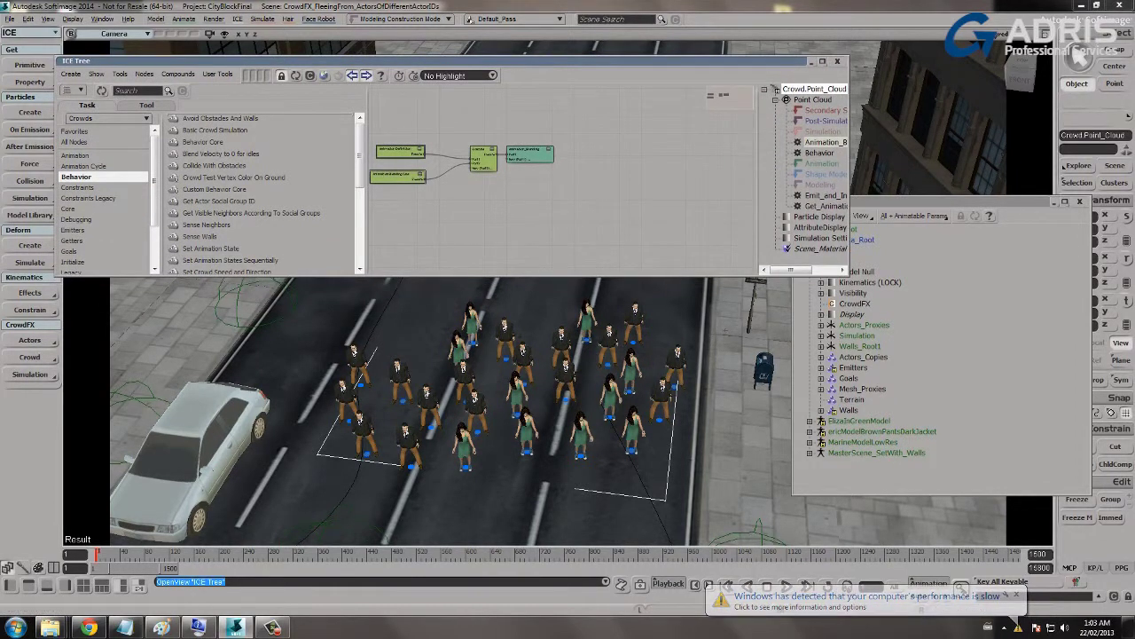
drag(532, 61, 530, 37)
- Show the Emit_and_Initialize tree in a maximized window and reposition the Get Crowd Emitter ID node above the Select Case inputs
click(822, 170)
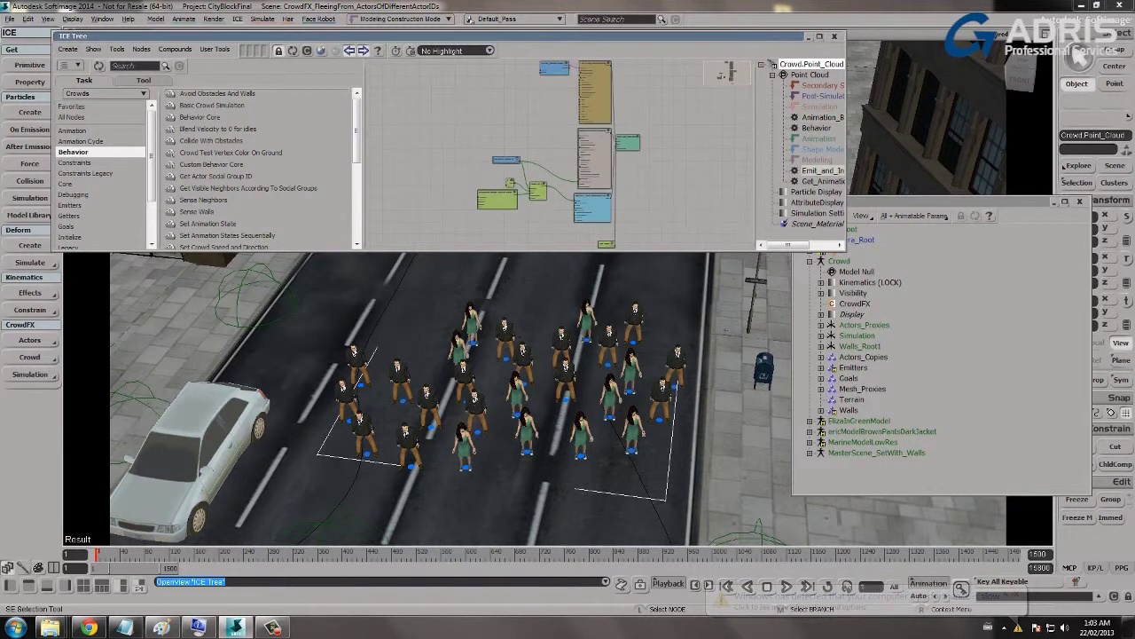
click(819, 36)
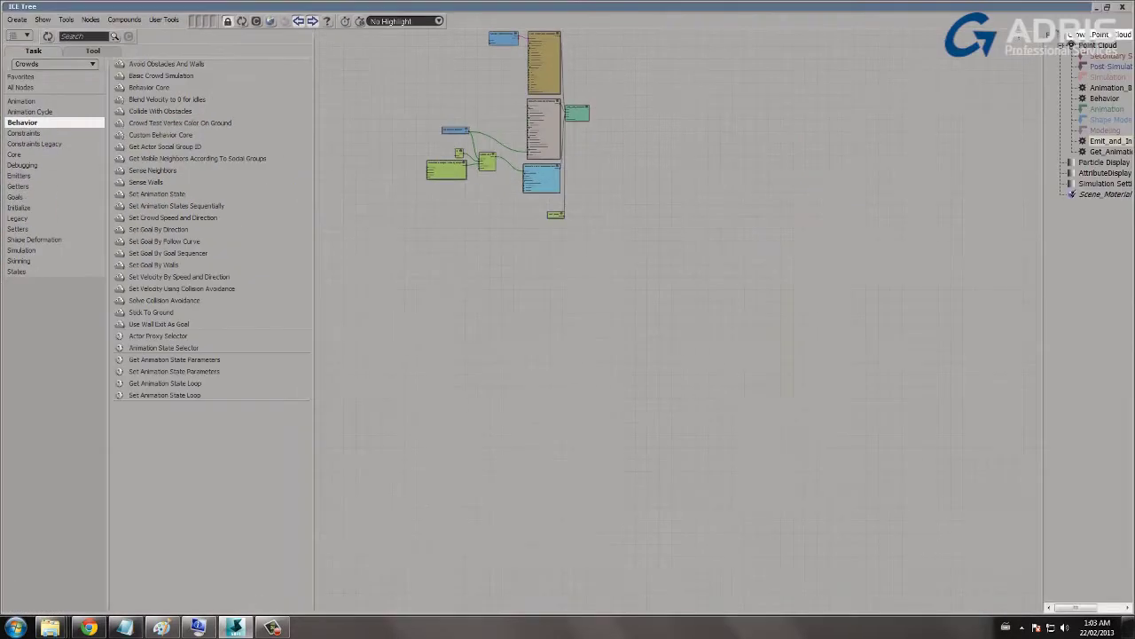
key(a)
middle_drag(727, 503, 768, 381)
scroll(644, 354, up, 2)
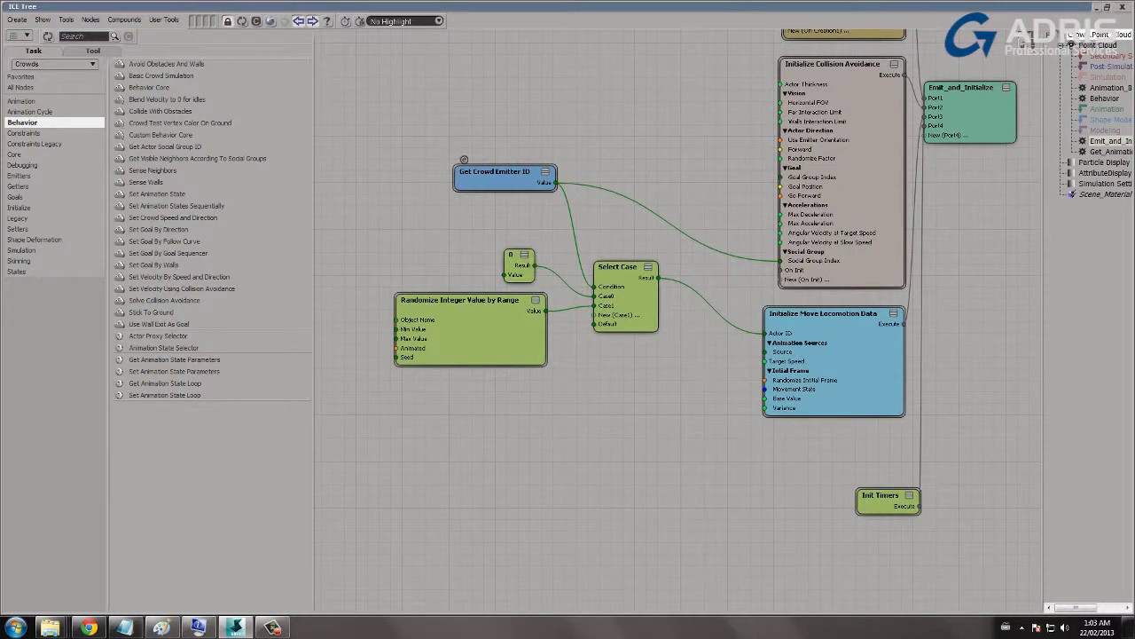
drag(464, 160, 502, 146)
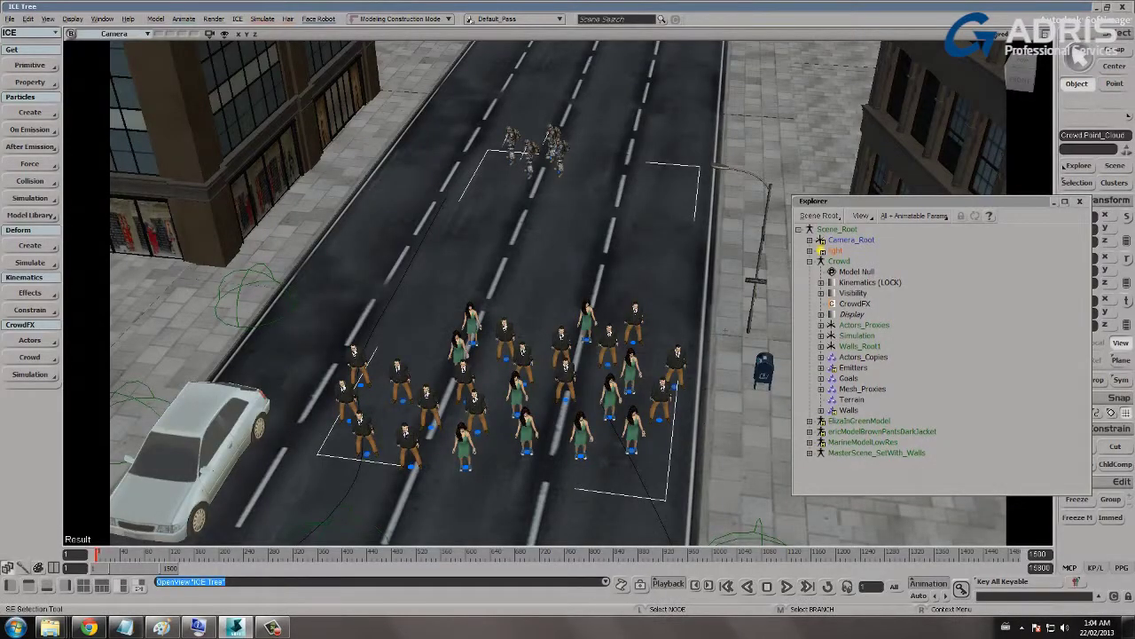
- Expand the Crowd model's Emitters group in the Explorer and unhide it in the viewport
click(821, 367)
click(854, 367)
key(h)
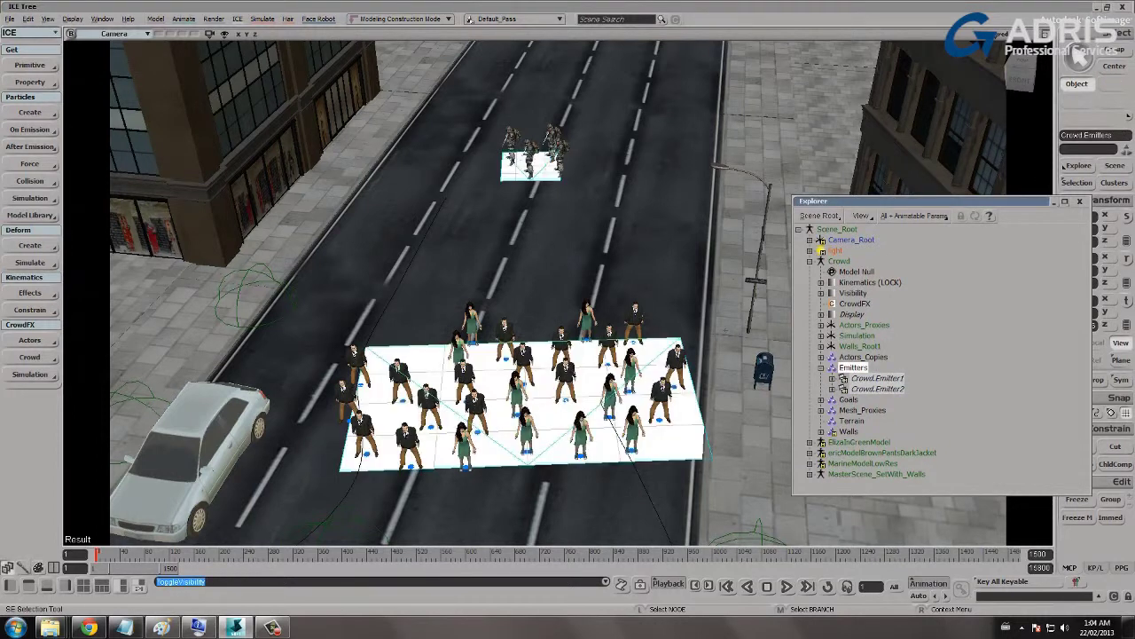
- Inspect the Set Emitter Data properties of Crowd.Emitter1 and then Crowd.Emitter2 to compare their IDs
click(876, 379)
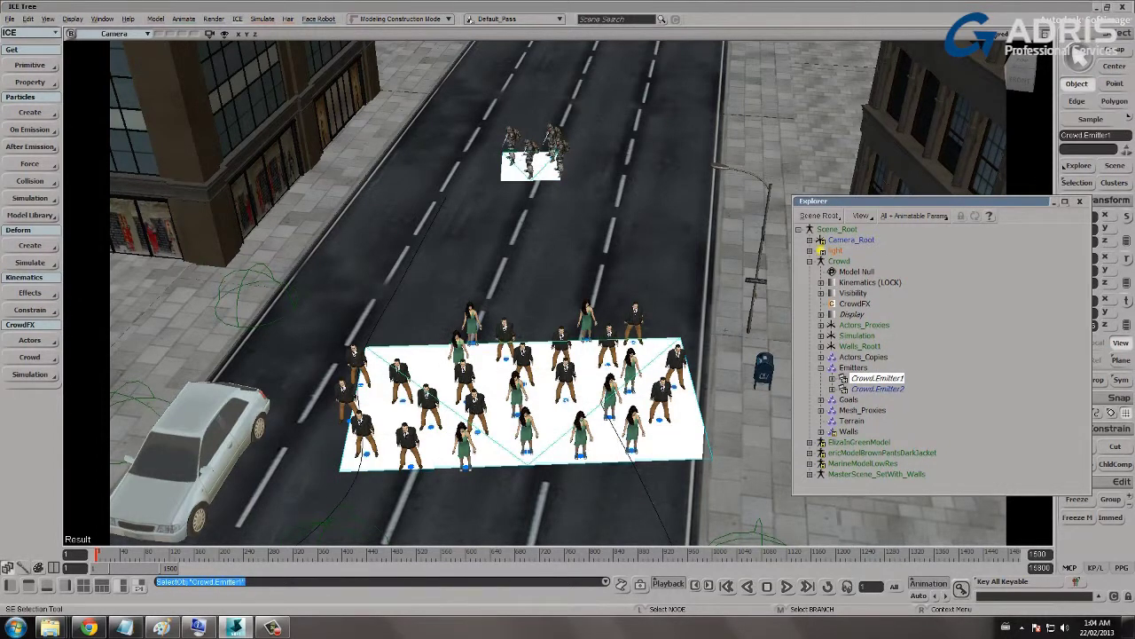
key(alt+9)
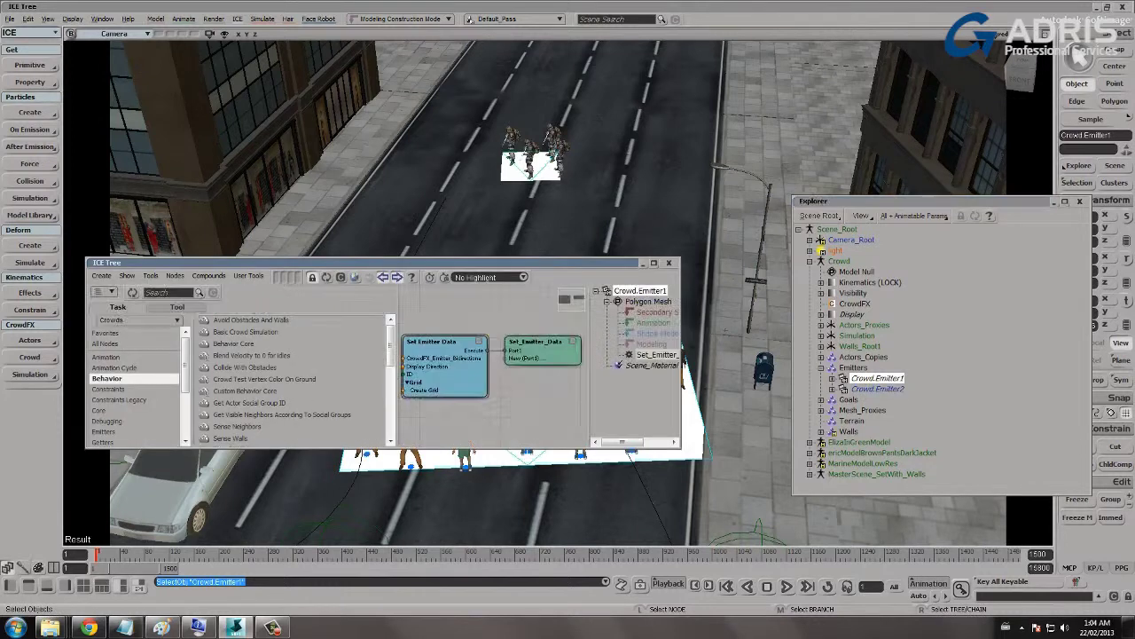
double_click(412, 335)
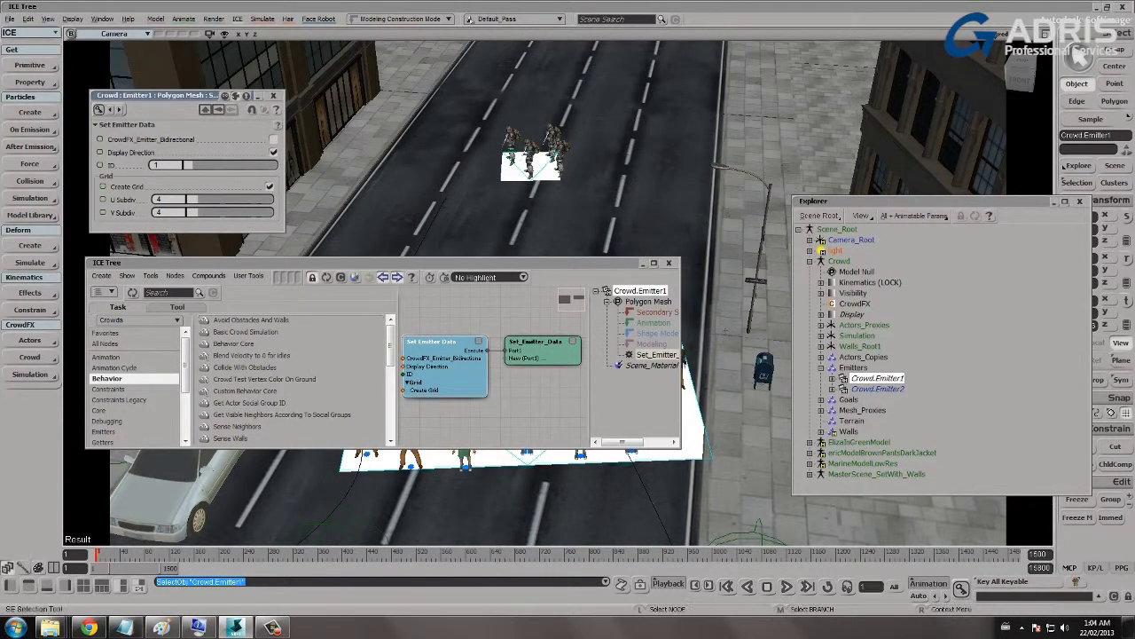
click(877, 388)
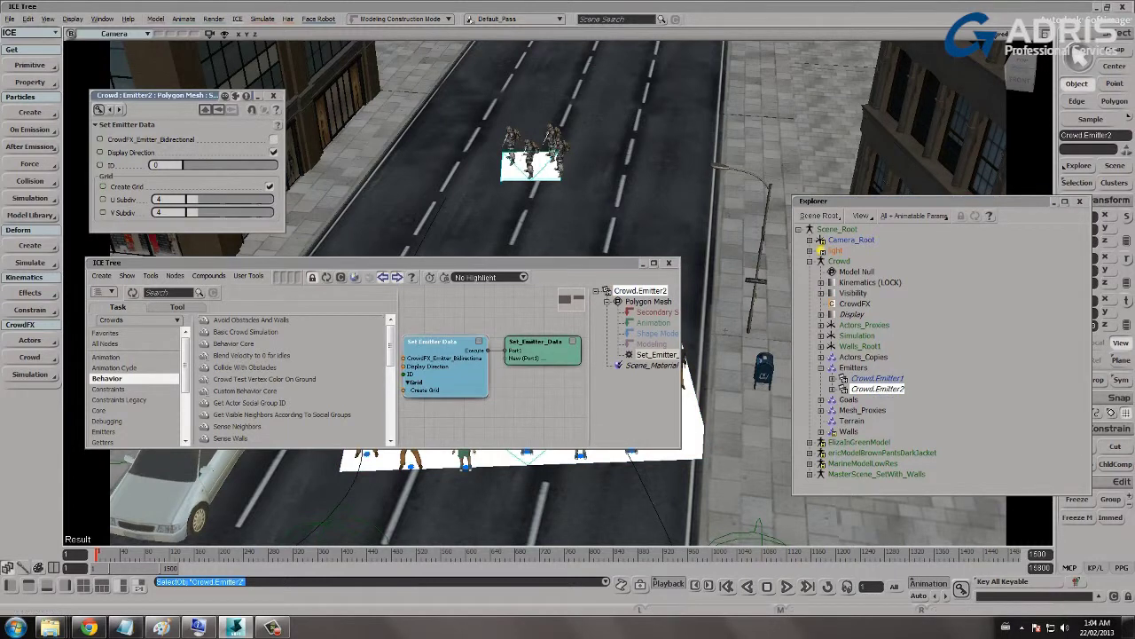
- Close the emitter's ICE tree and hide the Emitters group again
drag(355, 262, 616, 140)
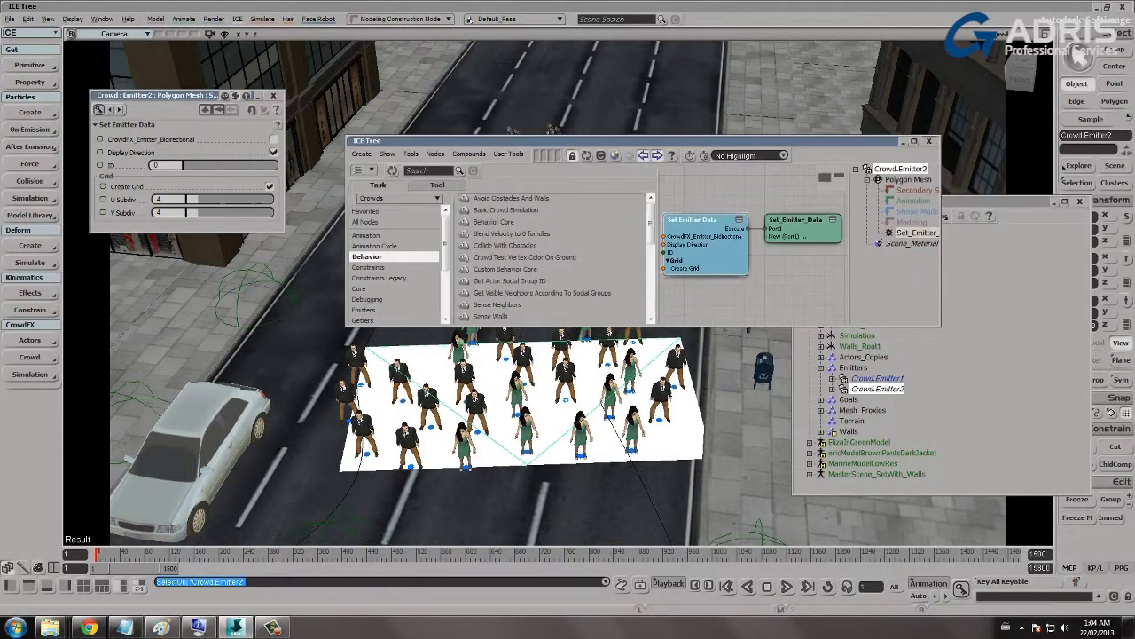
click(932, 140)
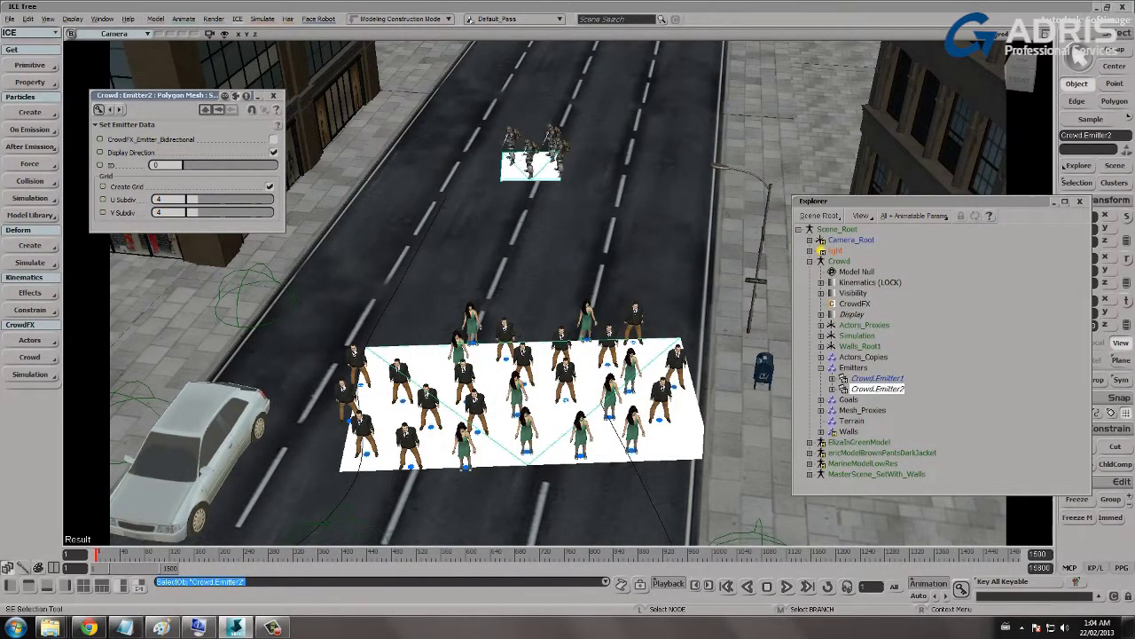
click(853, 368)
key(h)
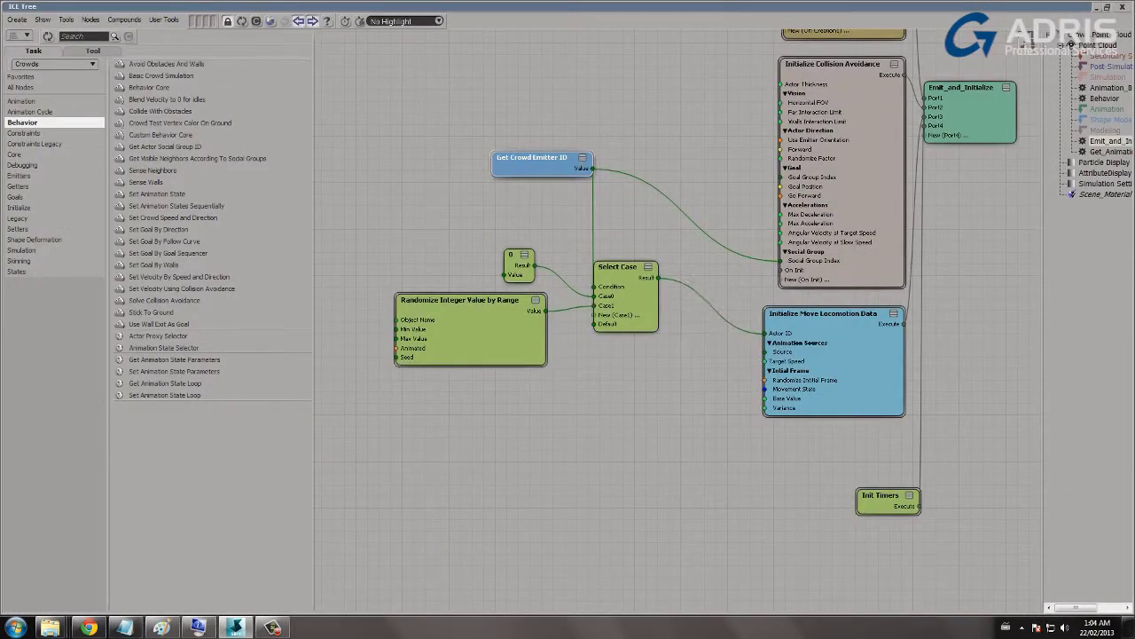
- Spread out the Select Case, 0, Randomize Integer Value by Range and Get Crowd Emitter ID nodes in the Emit_and_Initialize tree
drag(624, 288, 649, 291)
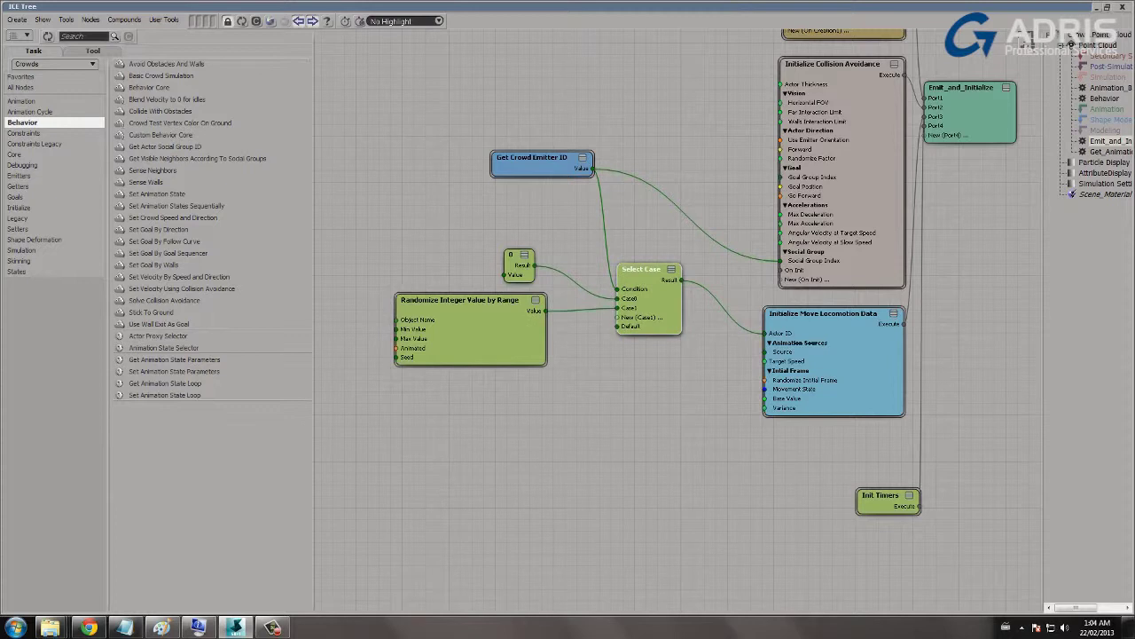
drag(520, 266, 515, 265)
drag(483, 326, 478, 336)
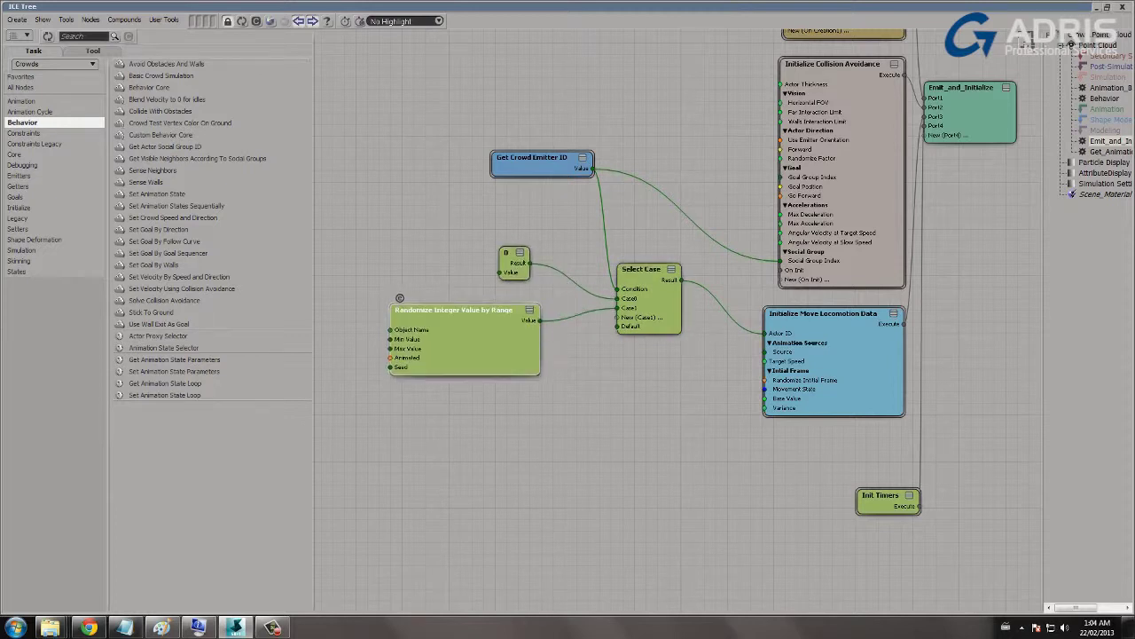
drag(499, 146, 438, 136)
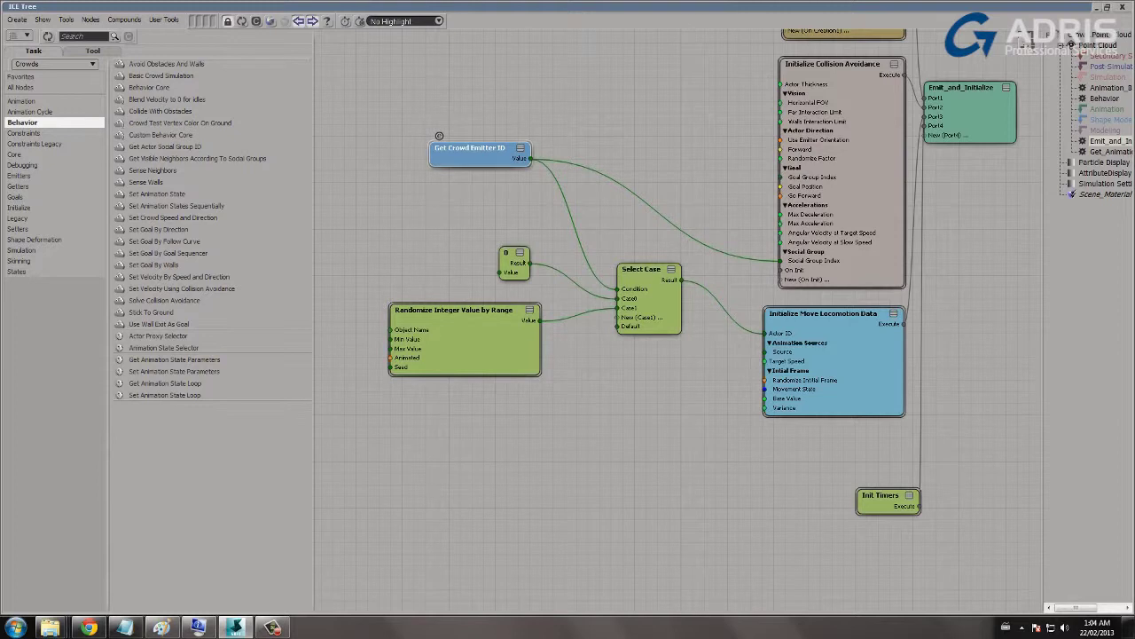
mouse_move(511, 256)
mouse_down()
mouse_move(485, 246)
mouse_move(518, 246)
mouse_move(484, 246)
mouse_move(496, 246)
mouse_up()
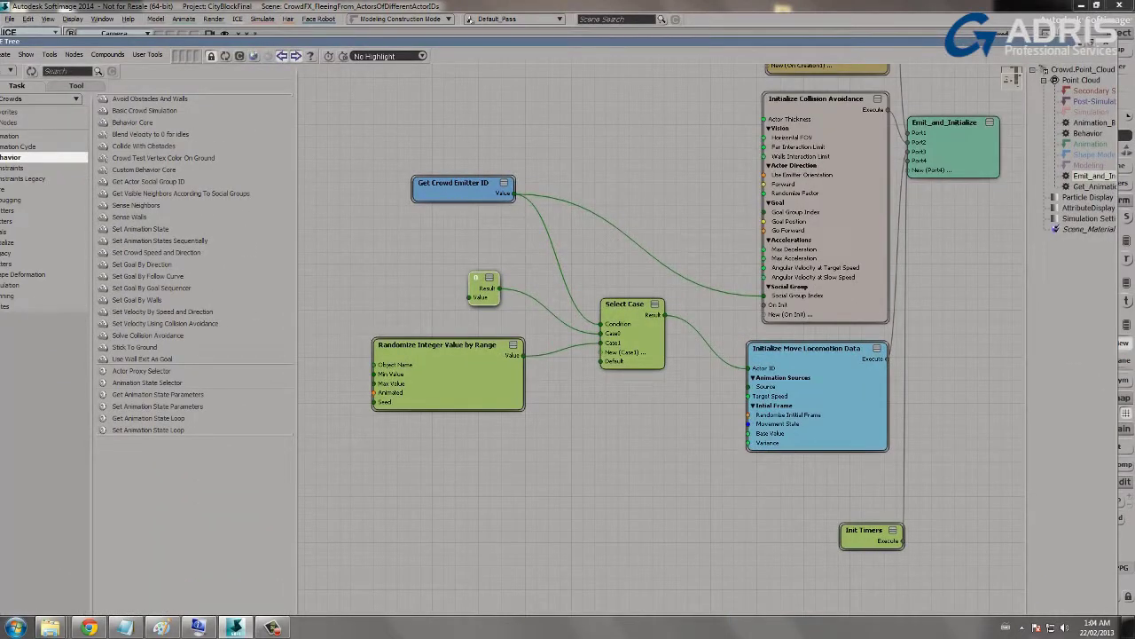
- Check the Randomize Integer Value by Range settings, then briefly show and hide the values on the Actor ID connection
double_click(383, 341)
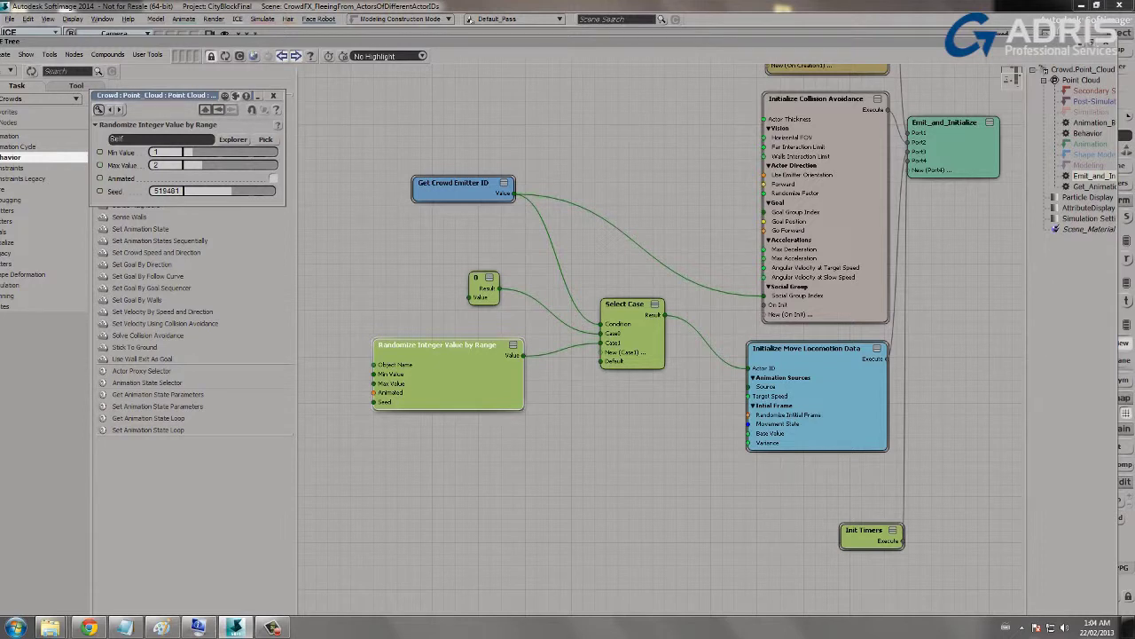
right_click(715, 352)
click(754, 412)
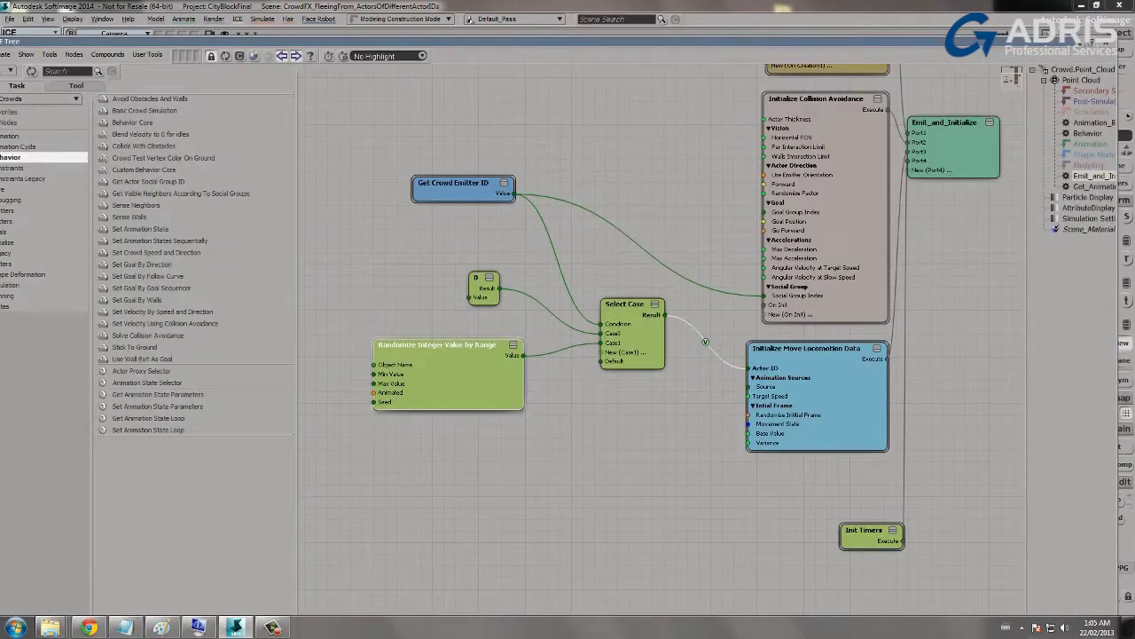
right_click(705, 341)
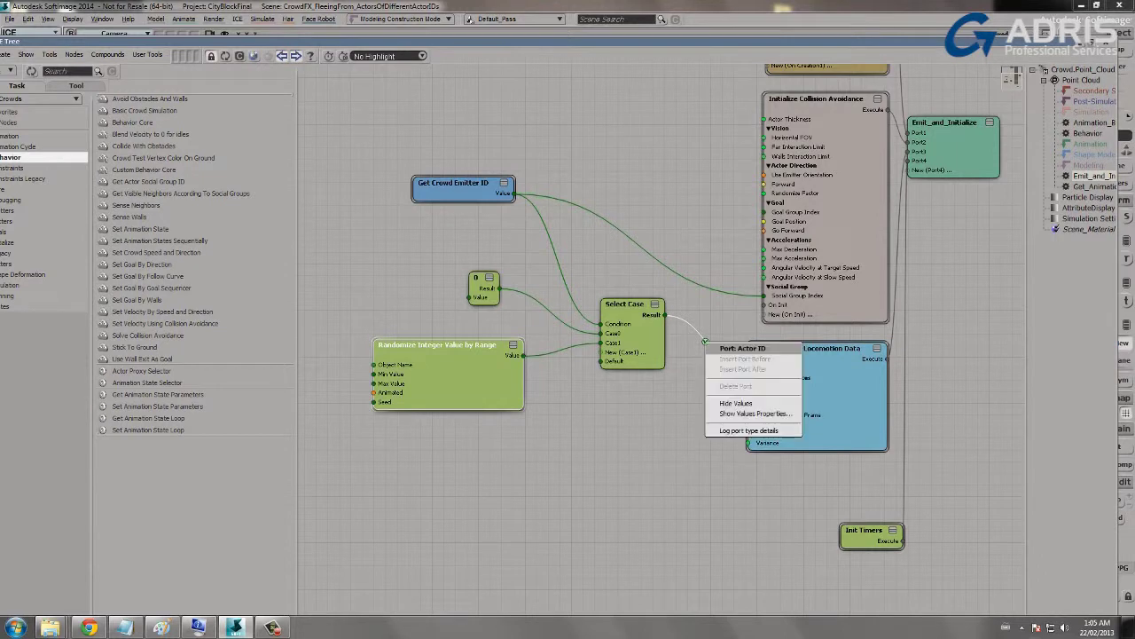
click(737, 404)
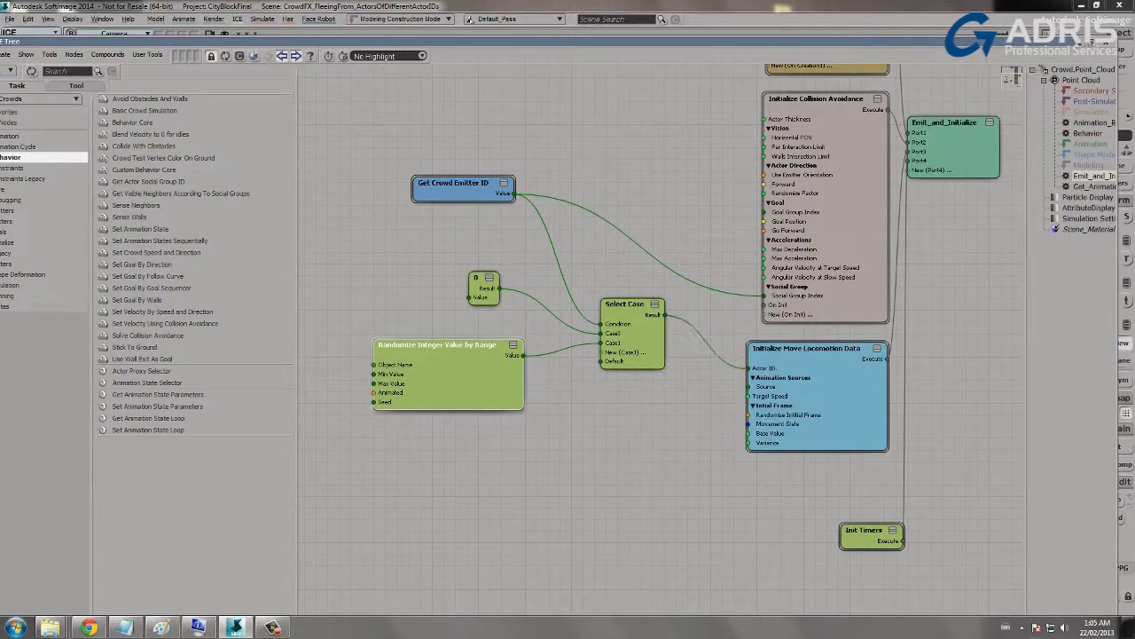
- Shift the Get Crowd Emitter ID node slightly and dismiss the Windows performance notification
drag(422, 172, 433, 170)
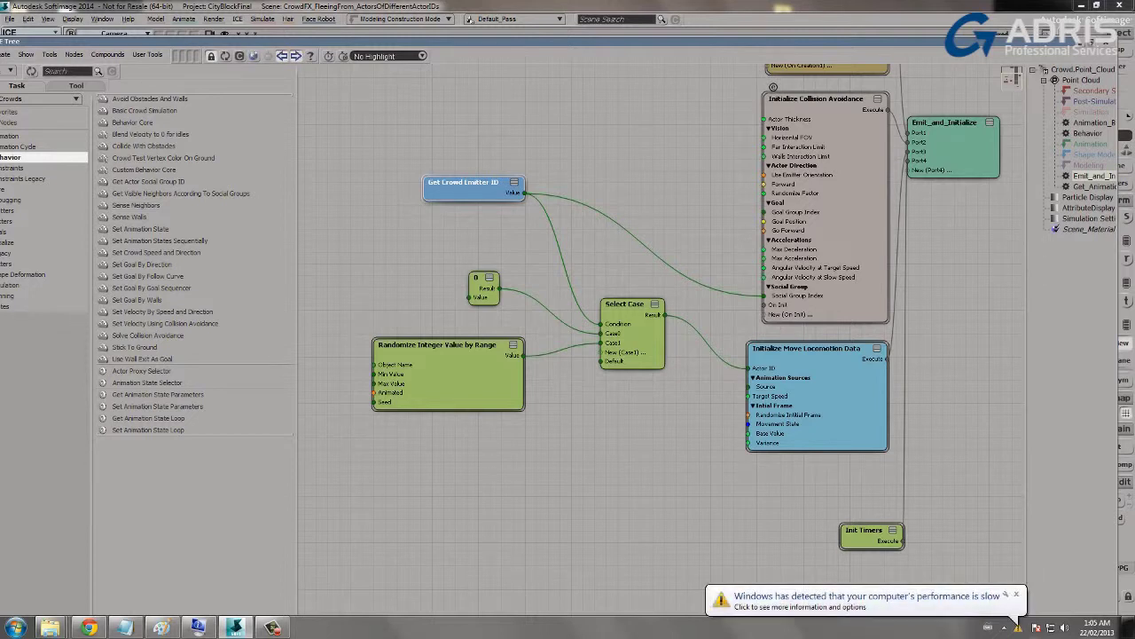
click(1017, 595)
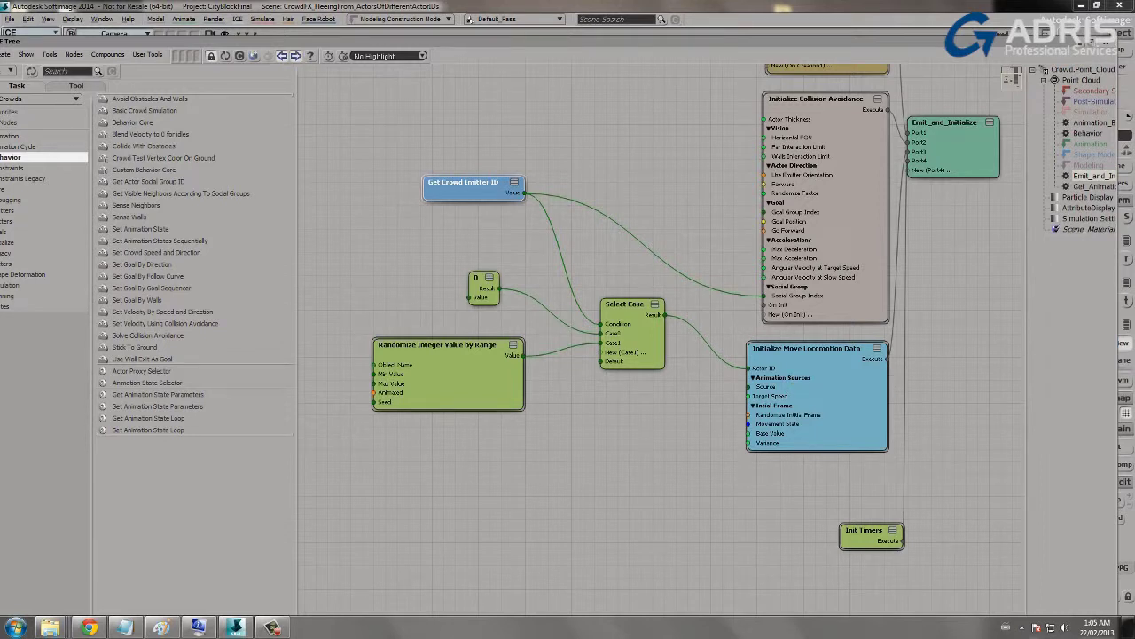
- Display the point cloud's Behavior tree and examine the Behavior Core node with its incoming connections
click(1089, 133)
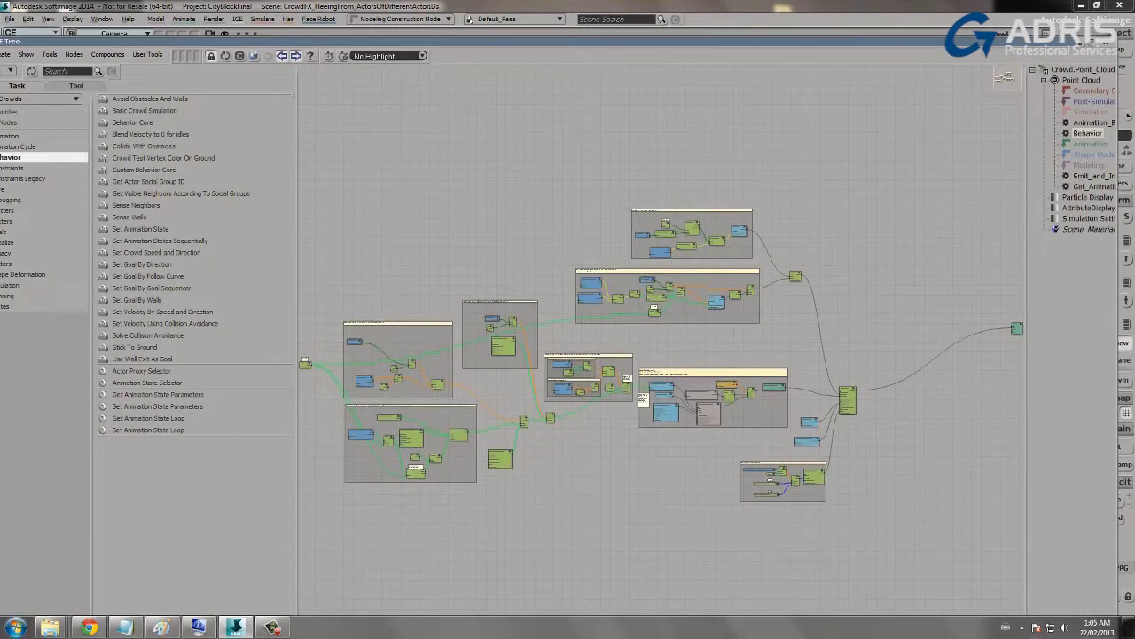
middle_drag(905, 377, 753, 392)
scroll(662, 339, up, 5)
middle_drag(753, 332, 557, 309)
middle_drag(549, 373, 659, 353)
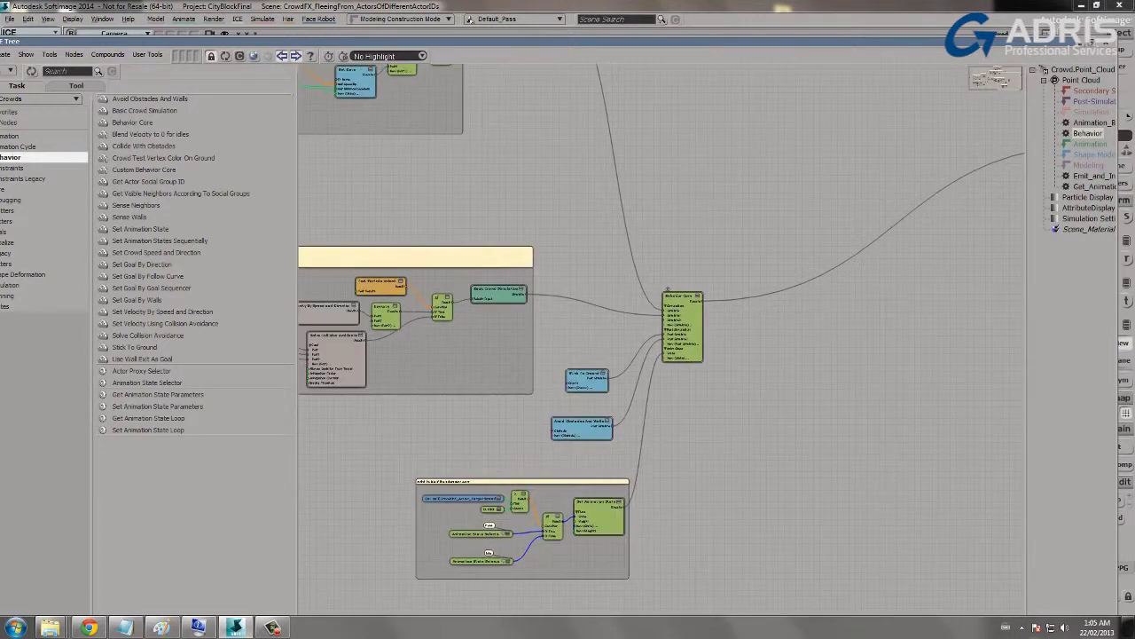
scroll(660, 353, up, 3)
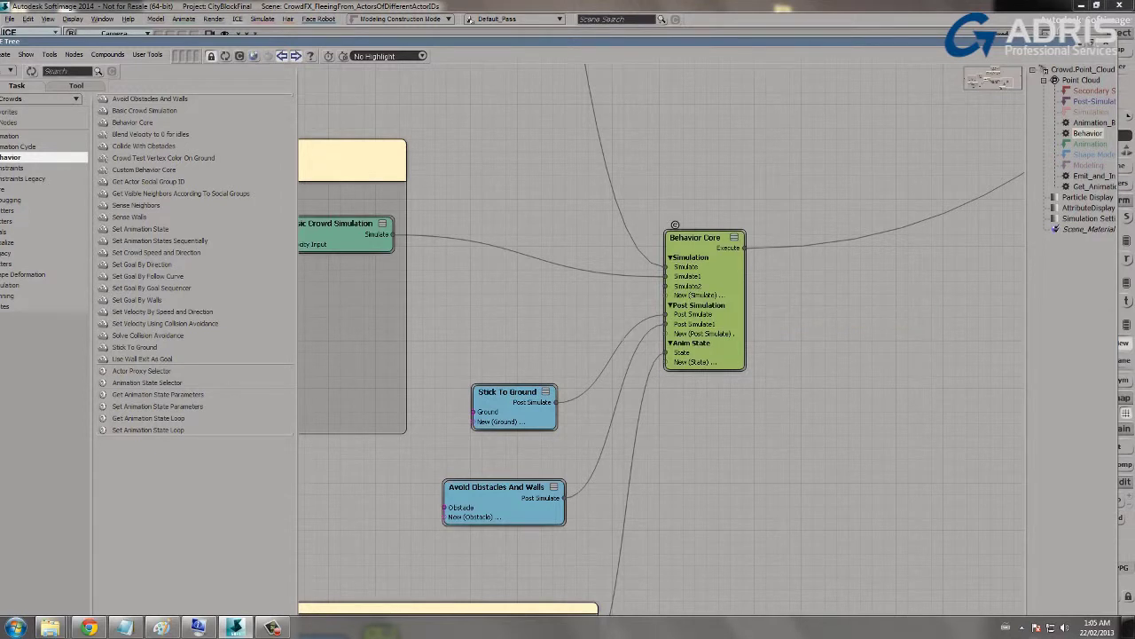
- Nudge the Basic Crowd Simulation, Set Velocity By Speed and Direction, and Solve Collision Avoidance nodes within their group in the Behavior tree
scroll(662, 340, down, 5)
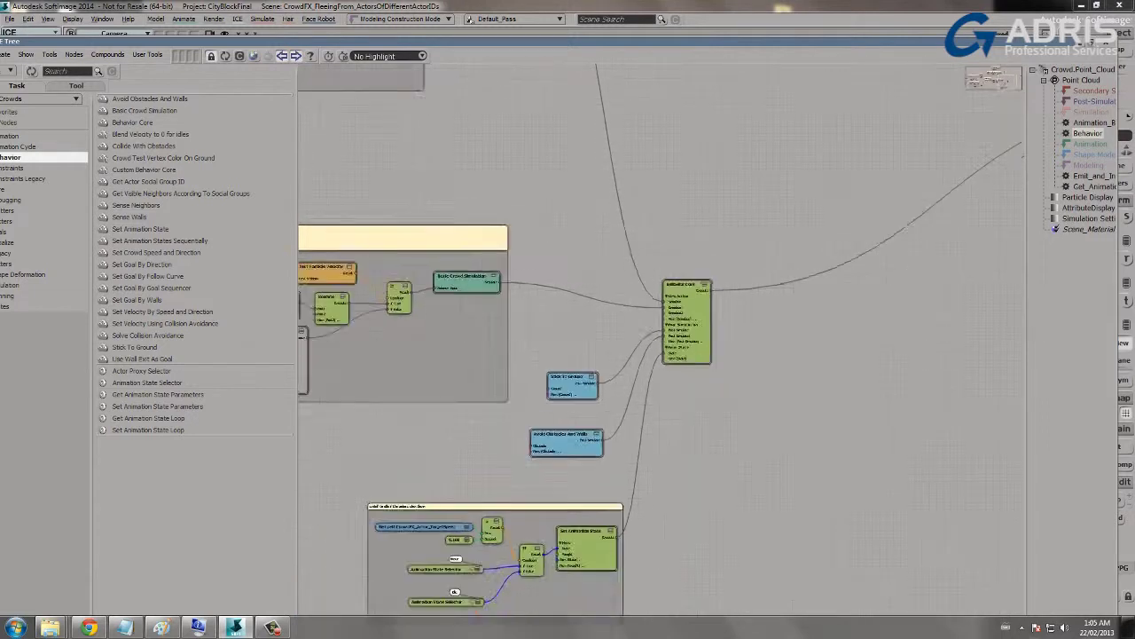
middle_drag(662, 339, 916, 315)
scroll(662, 340, up, 5)
middle_drag(662, 340, 582, 390)
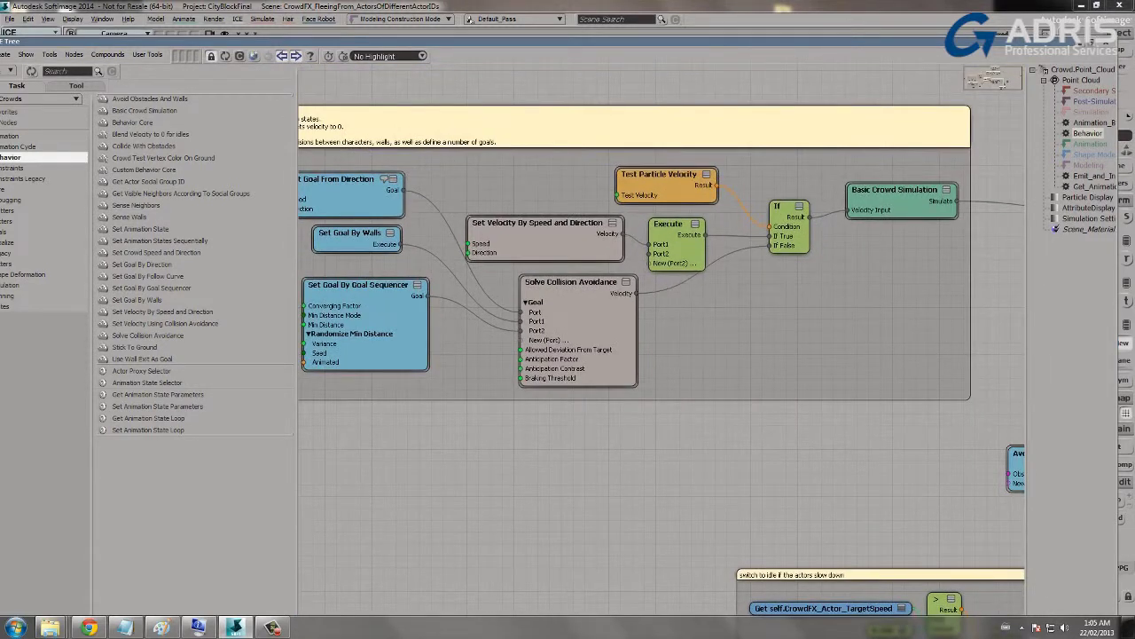
drag(857, 177, 858, 176)
drag(478, 211, 474, 204)
drag(568, 282, 549, 282)
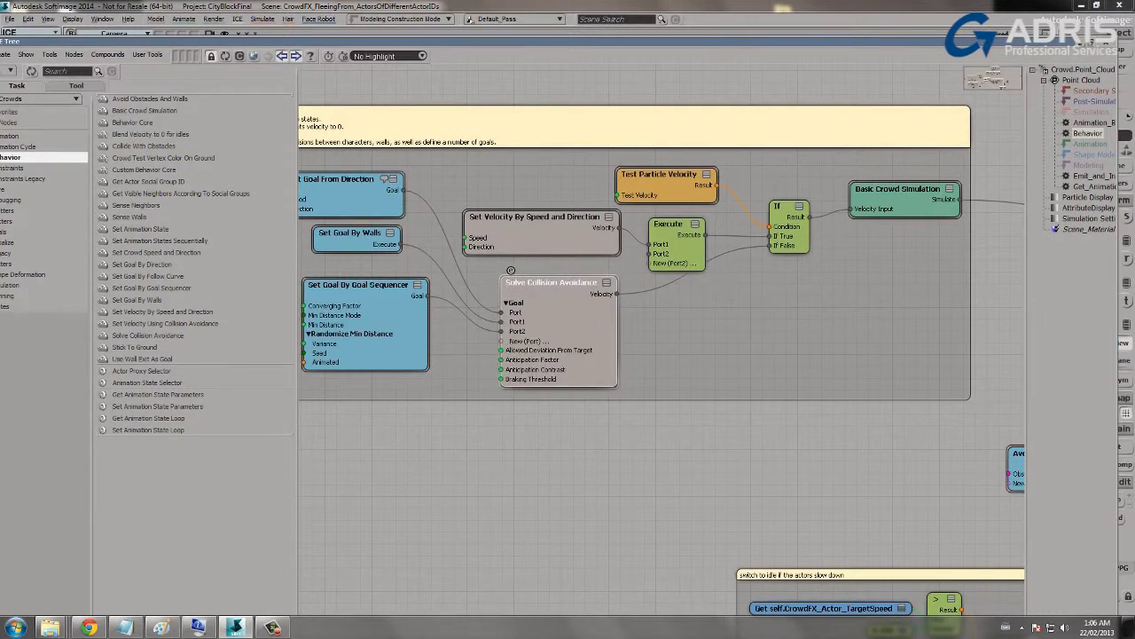
- Examine how Stick To Ground and Avoid Obstacles And Walls feed the Behavior Core's Post Simulation ports
scroll(661, 352, down, 8)
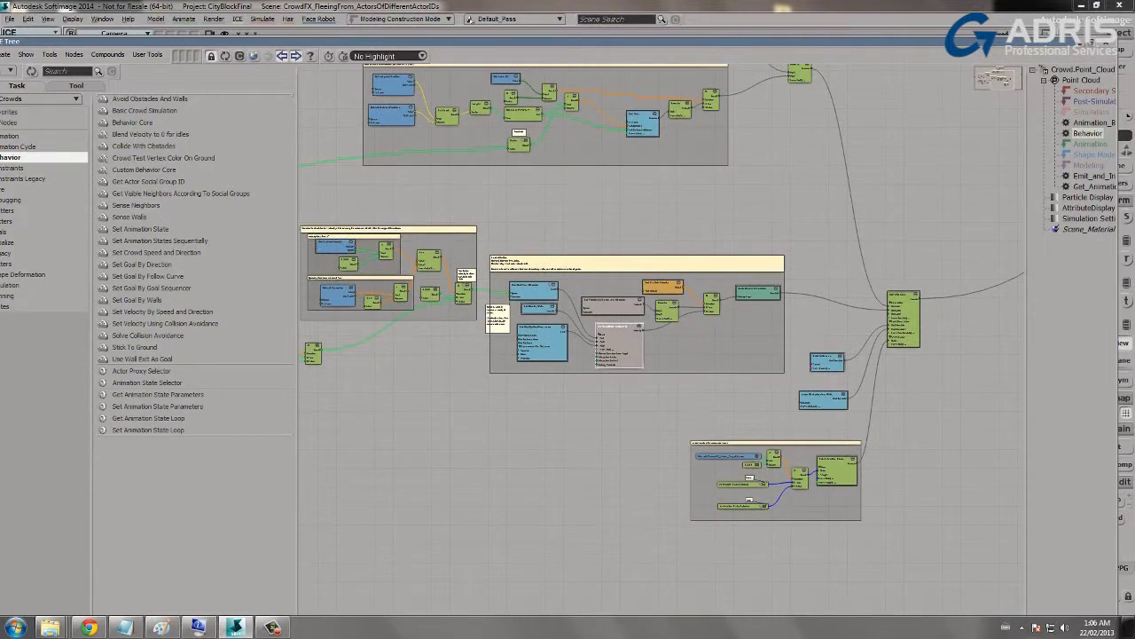
middle_drag(661, 352, 453, 308)
scroll(661, 341, up, 6)
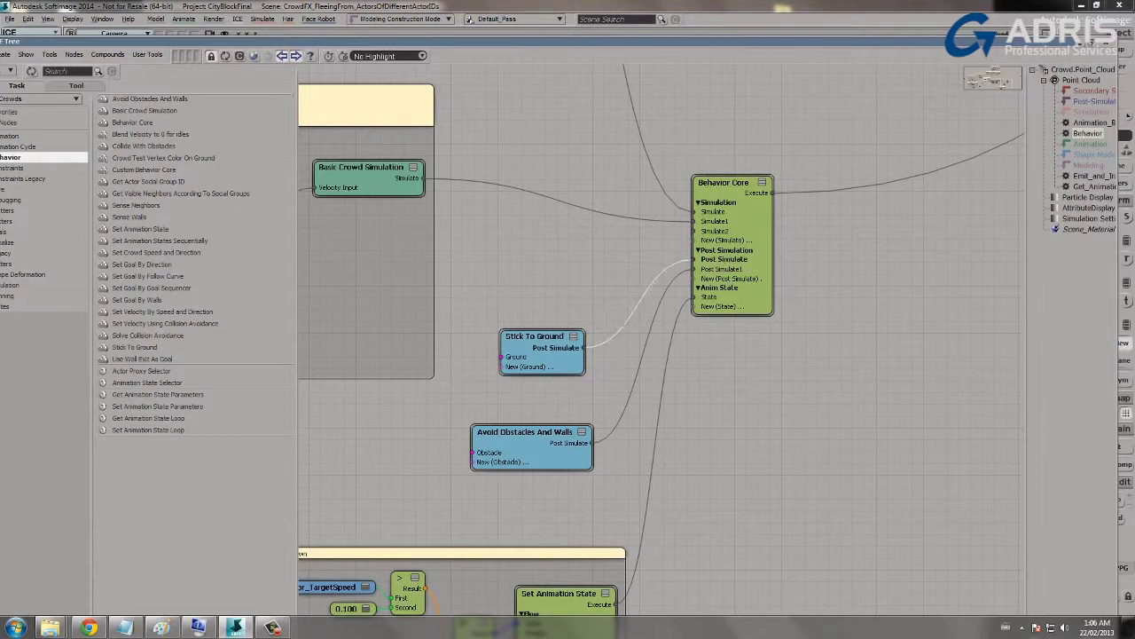
- Move the Stick To Ground and Avoid Obstacles And Walls nodes up and closer together, beside the Behavior Core
drag(532, 337, 493, 256)
drag(482, 419, 476, 328)
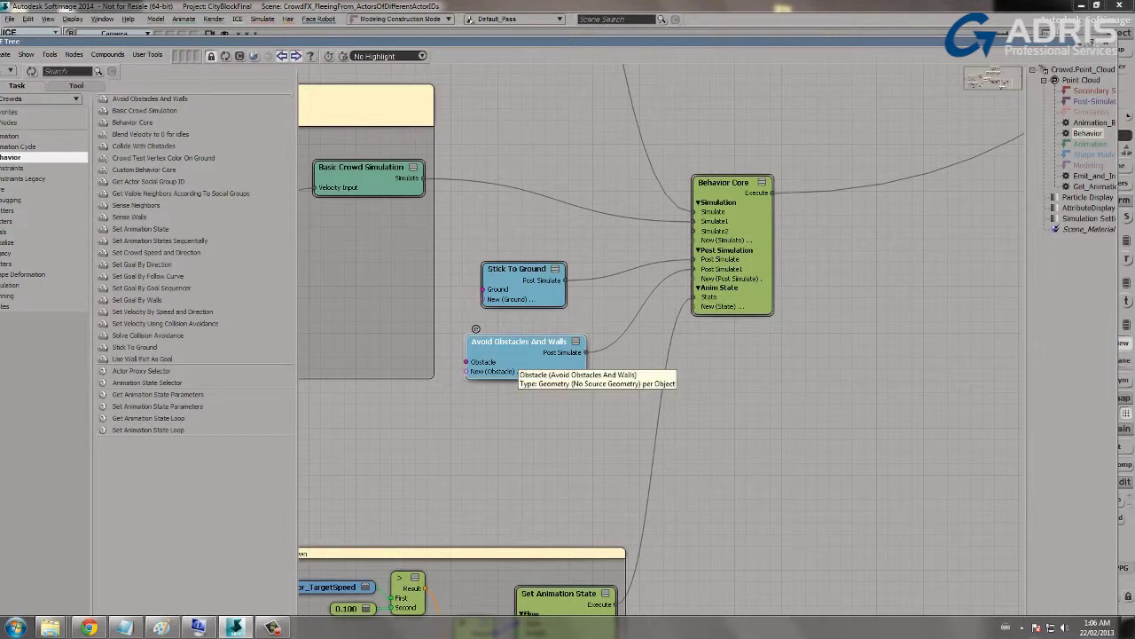
scroll(475, 328, down, 1)
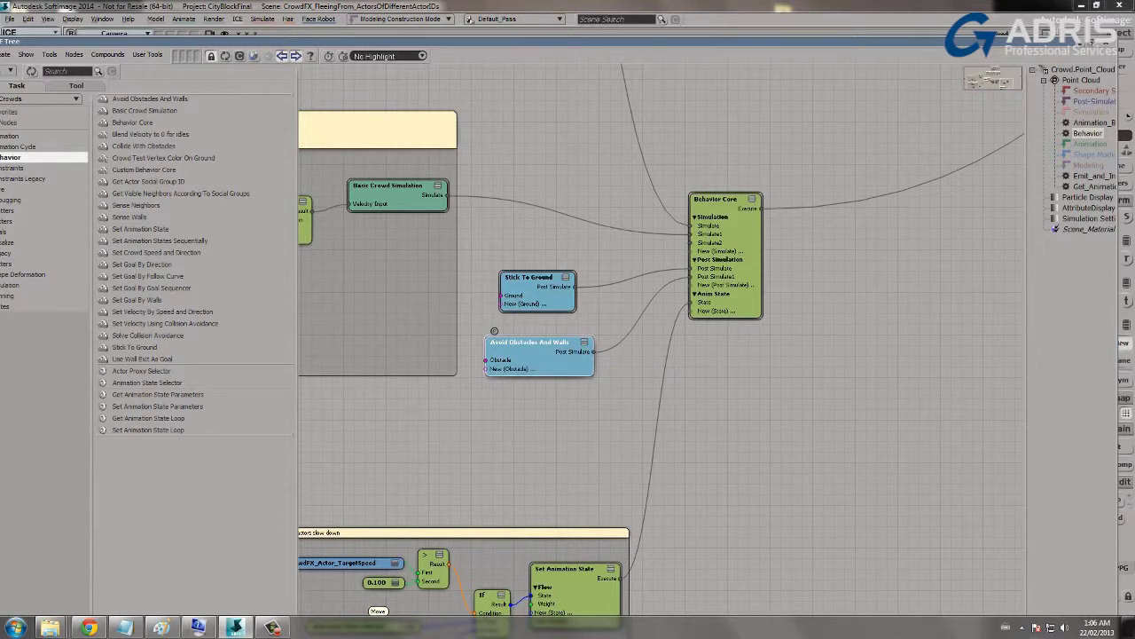
drag(537, 349, 533, 338)
scroll(917, 436, up, 1)
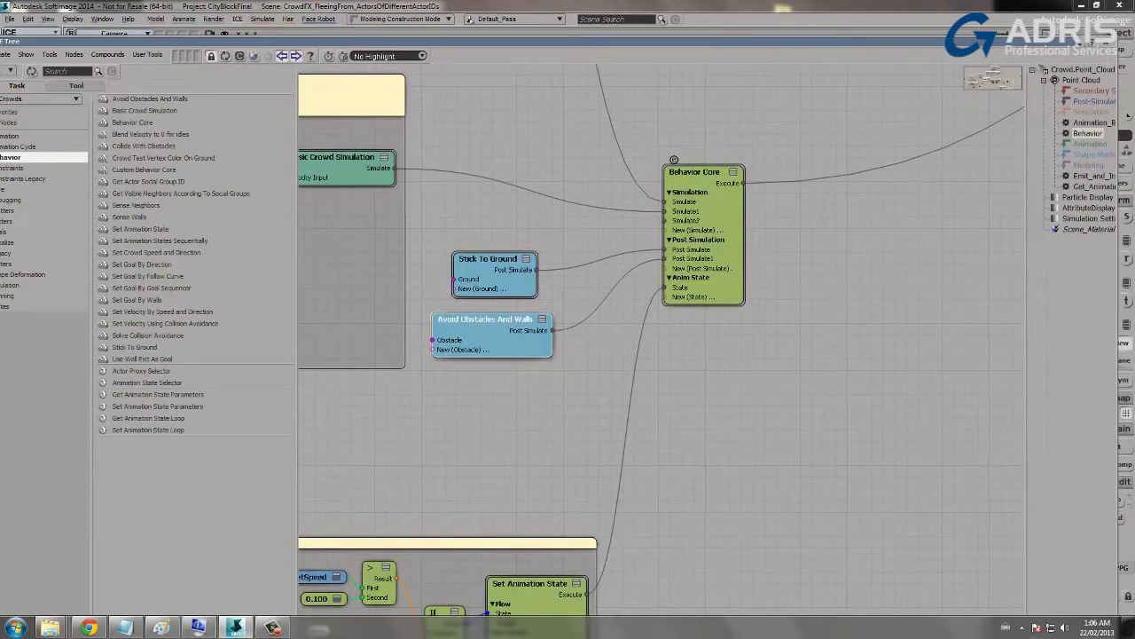
- Nudge Set Animation State in the "switch to idle if the actors slow down" group and disconnect the If result from its State port
middle_drag(621, 443, 878, 118)
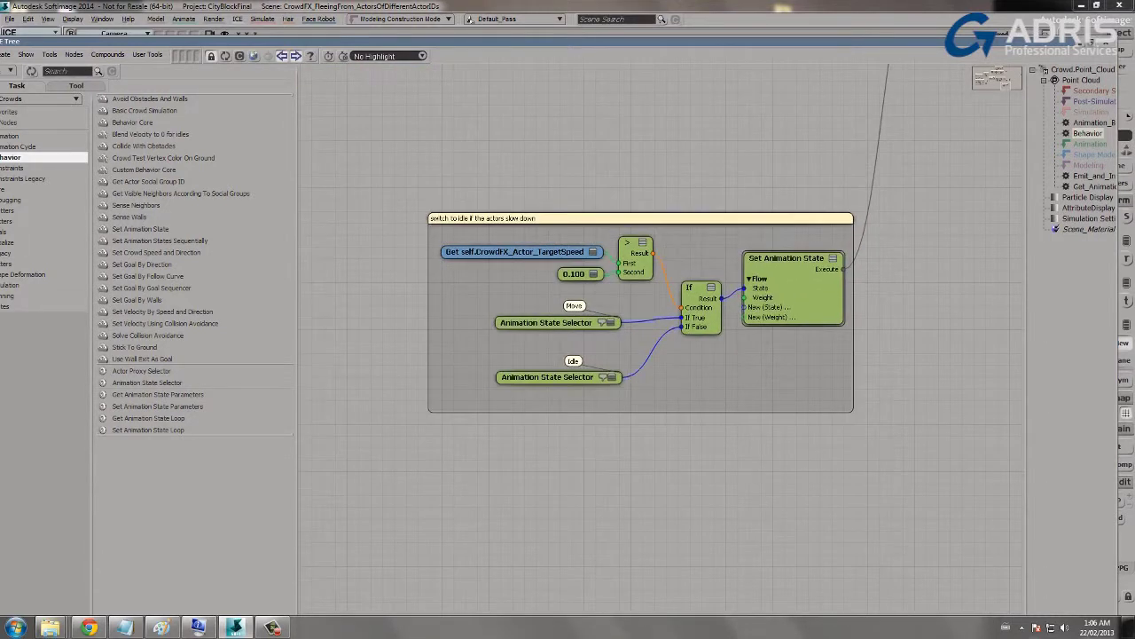
mouse_move(786, 259)
mouse_down()
mouse_move(788, 247)
mouse_move(781, 257)
mouse_up()
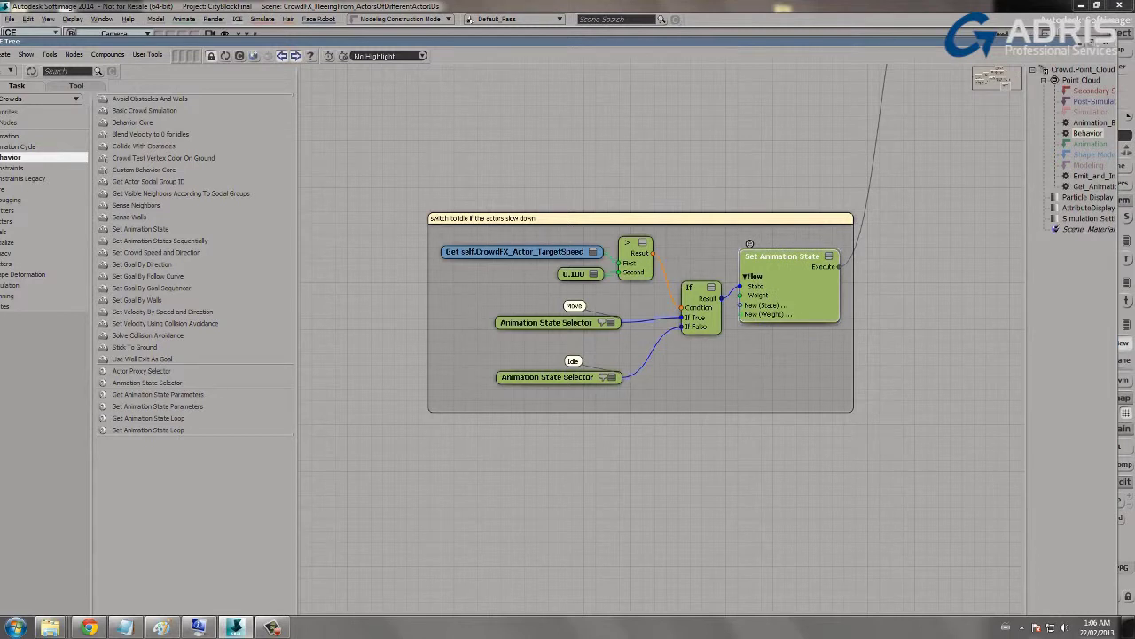
drag(700, 288, 727, 299)
- Open the Set Animation State properties and examine the available State choices, leaving the selection as it is
double_click(752, 252)
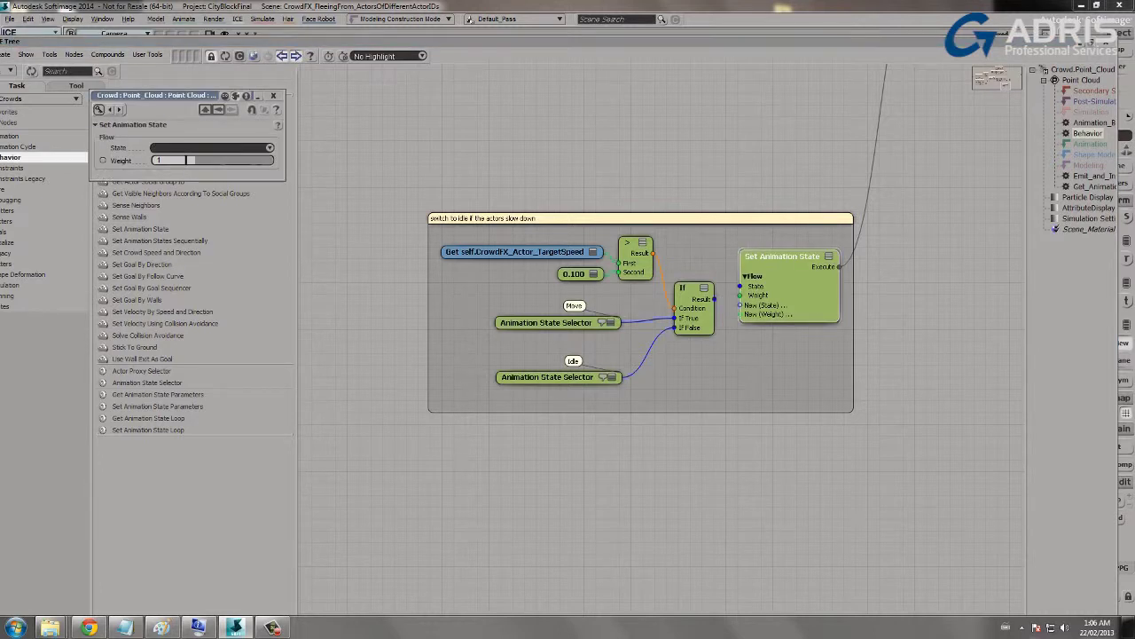
drag(155, 95, 483, 110)
click(541, 162)
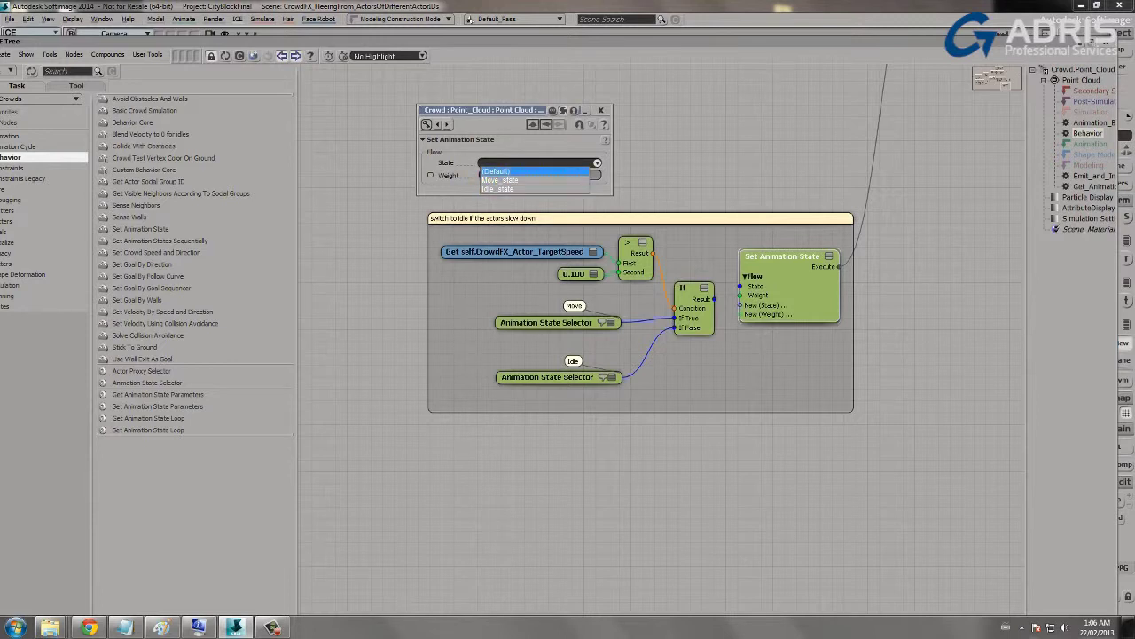
click(543, 161)
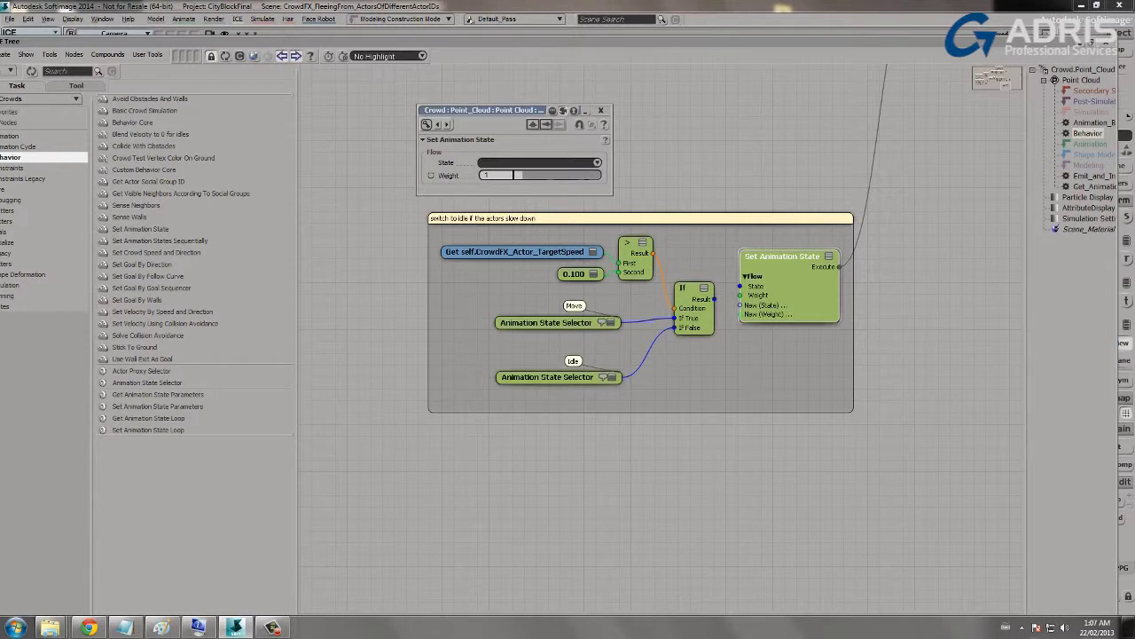
- Display the Animation_Blending tree and look inside its Animation Definition compound
click(1093, 122)
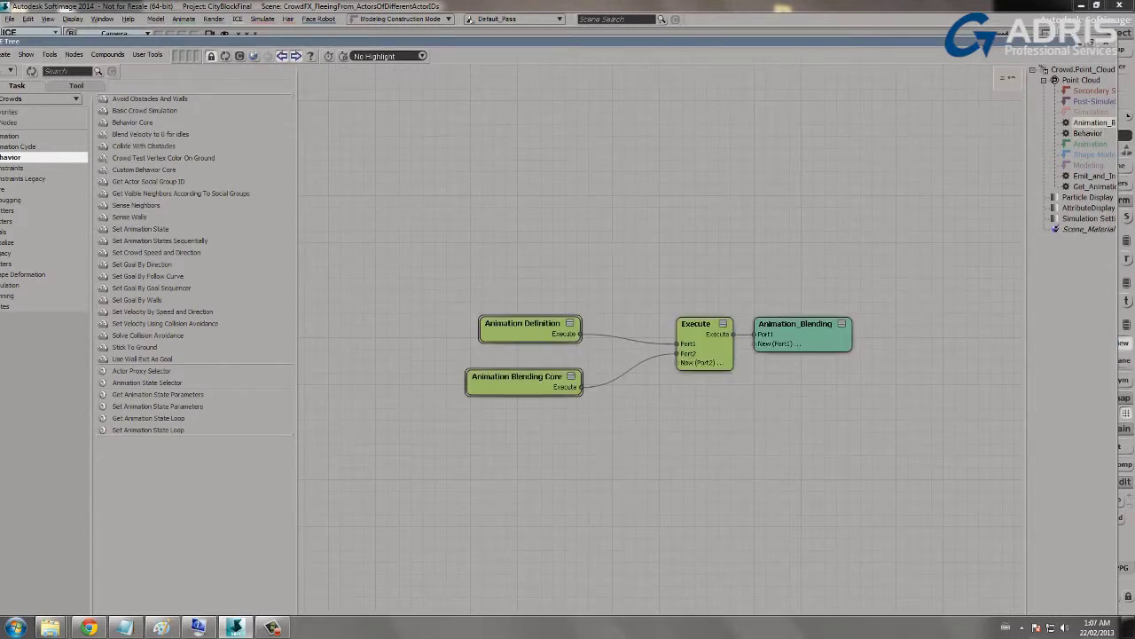
click(491, 311)
middle_drag(491, 311, 491, 478)
scroll(653, 341, up, 5)
- Examine the soldier actor's idle and move state definitions in the Animation Definition compound
click(628, 177)
double_click(628, 176)
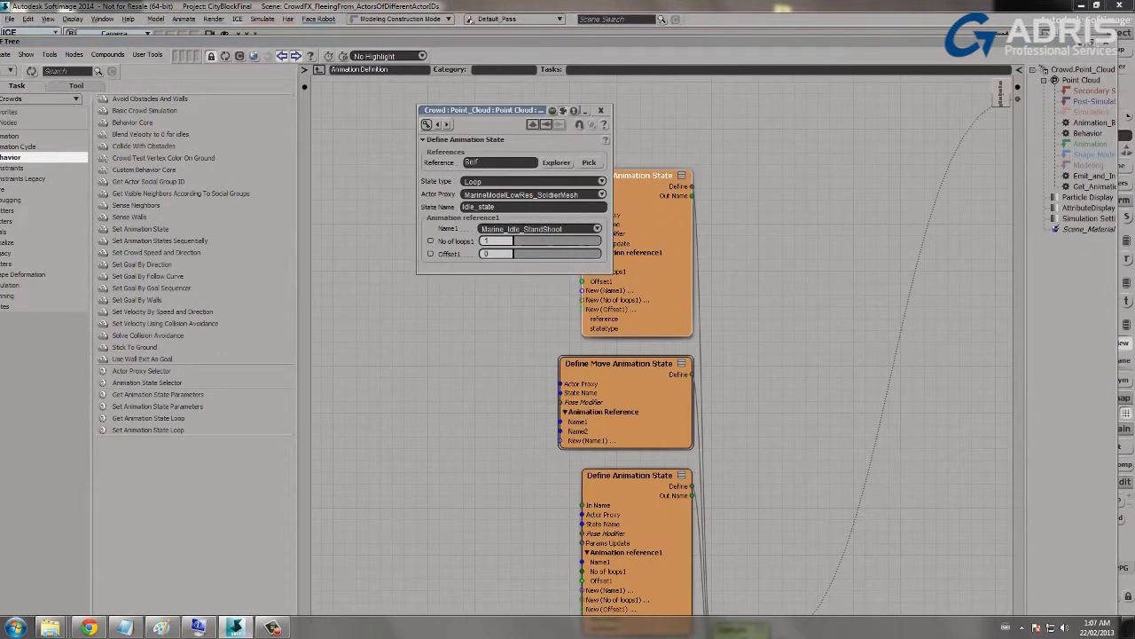
click(602, 110)
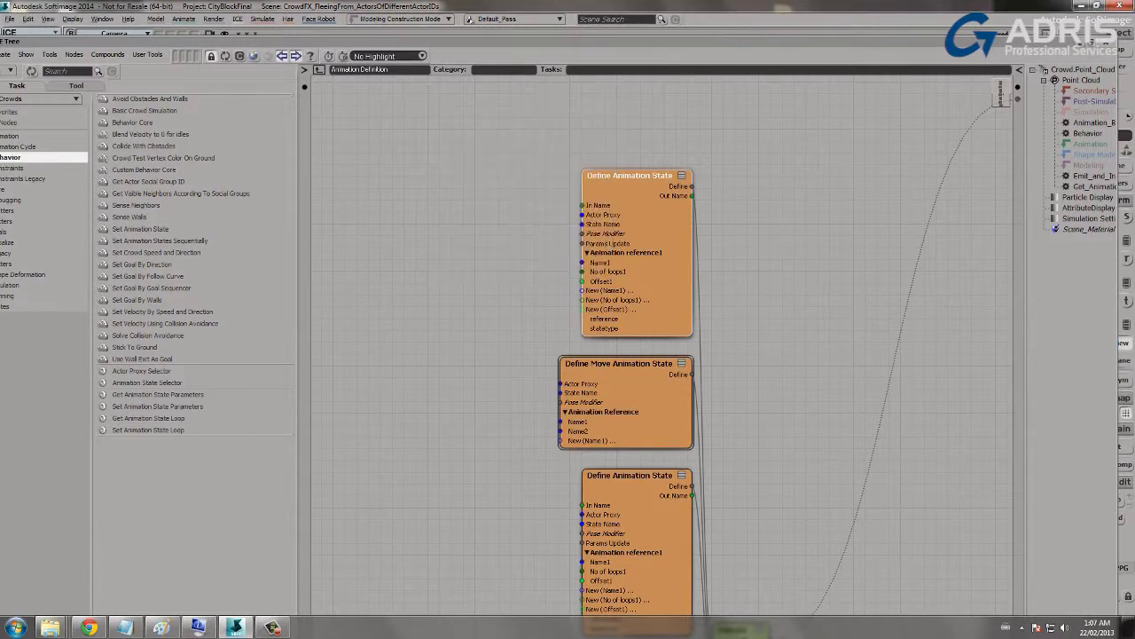
middle_drag(618, 364, 623, 288)
double_click(623, 288)
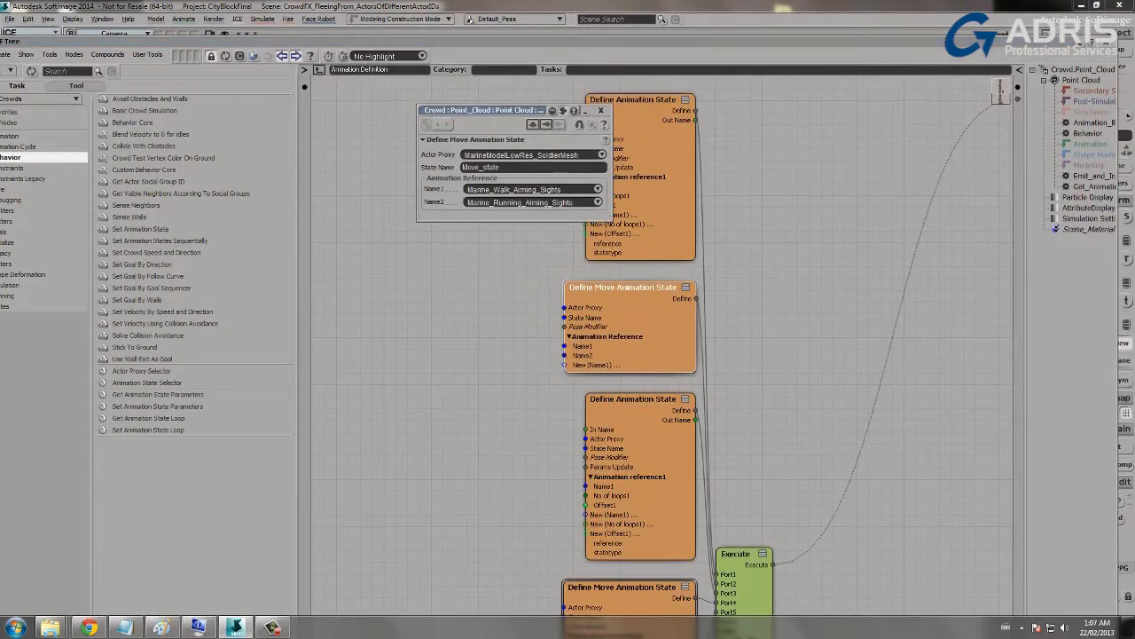
click(601, 110)
- Examine the idle and move state definitions for the actor in brown pants and dark jacket
middle_drag(631, 398, 620, 240)
double_click(621, 240)
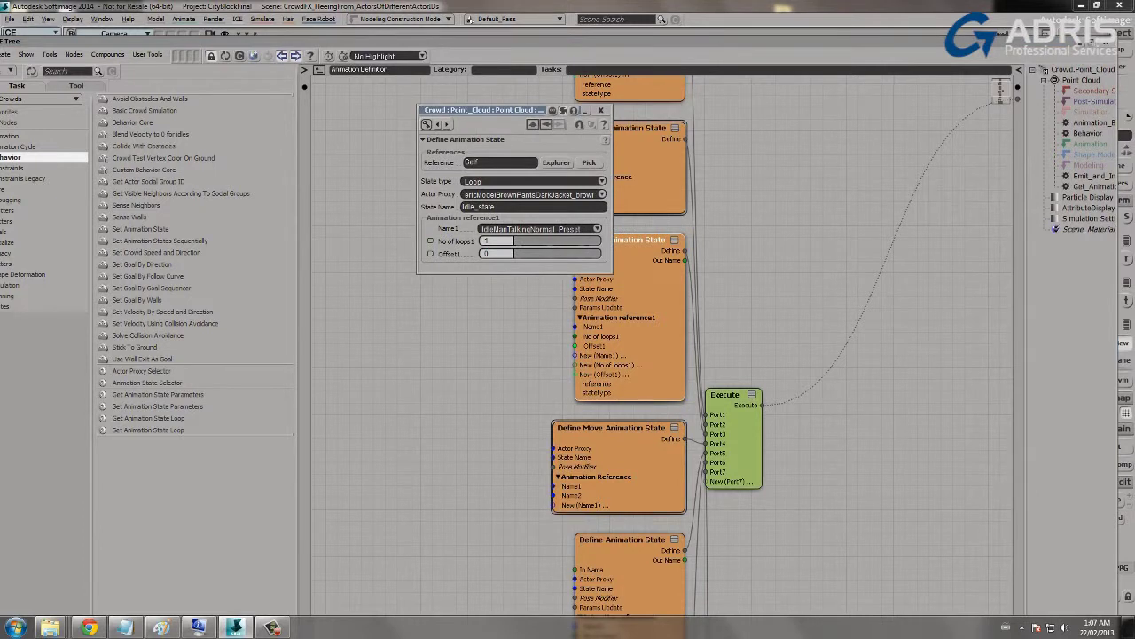
click(601, 110)
double_click(580, 427)
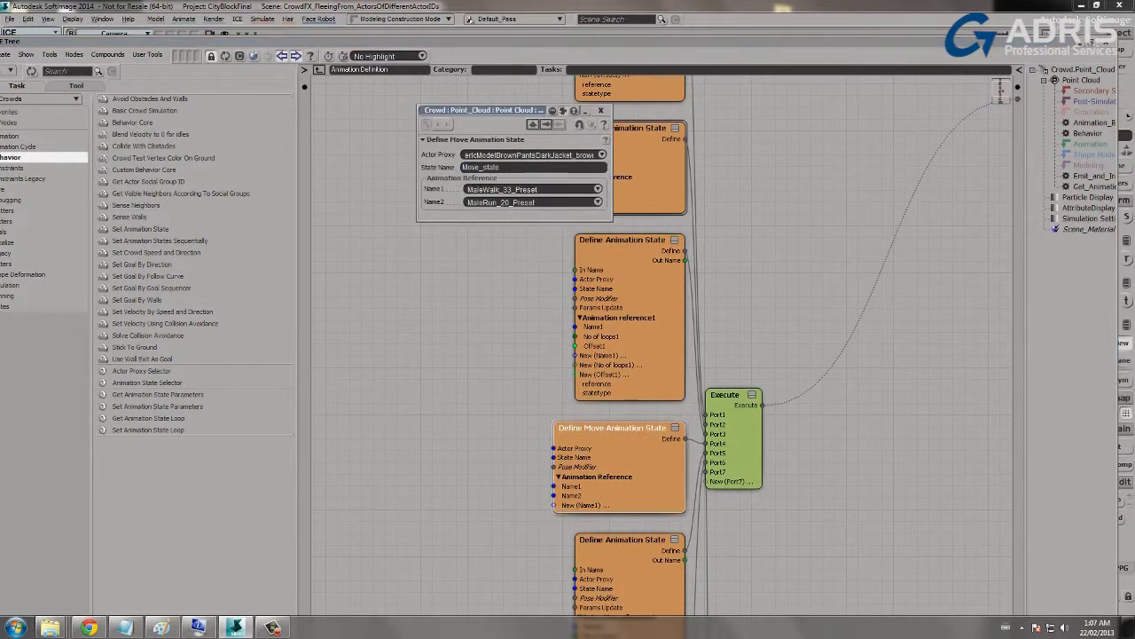
click(602, 110)
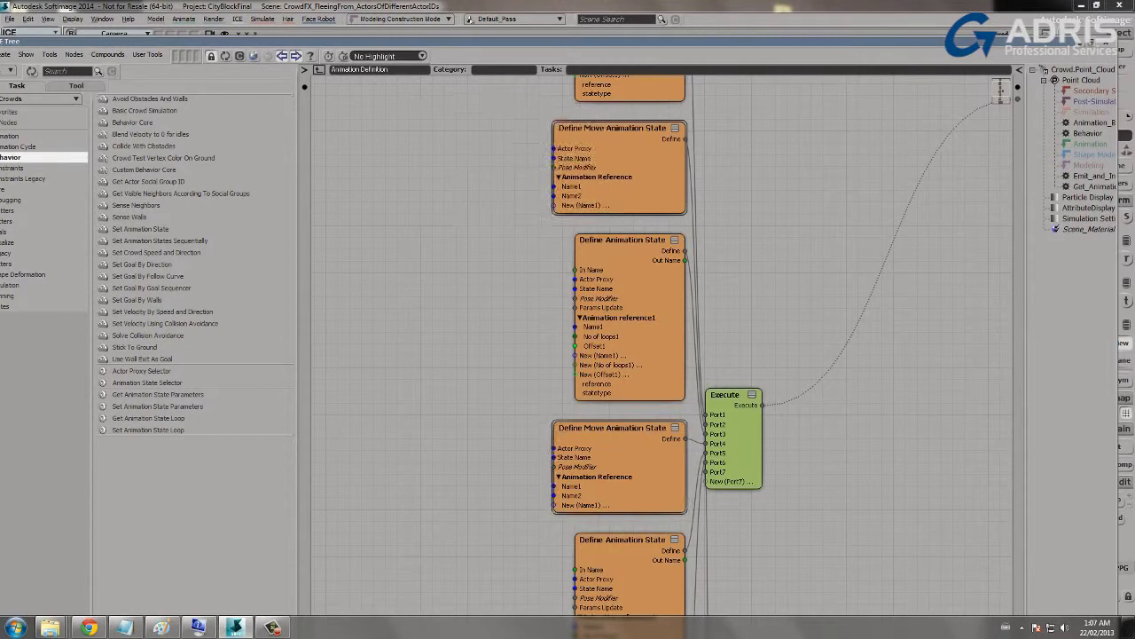
- Examine the idle and move state definitions for the ElizaInGreen actor
middle_drag(623, 540, 622, 348)
double_click(622, 349)
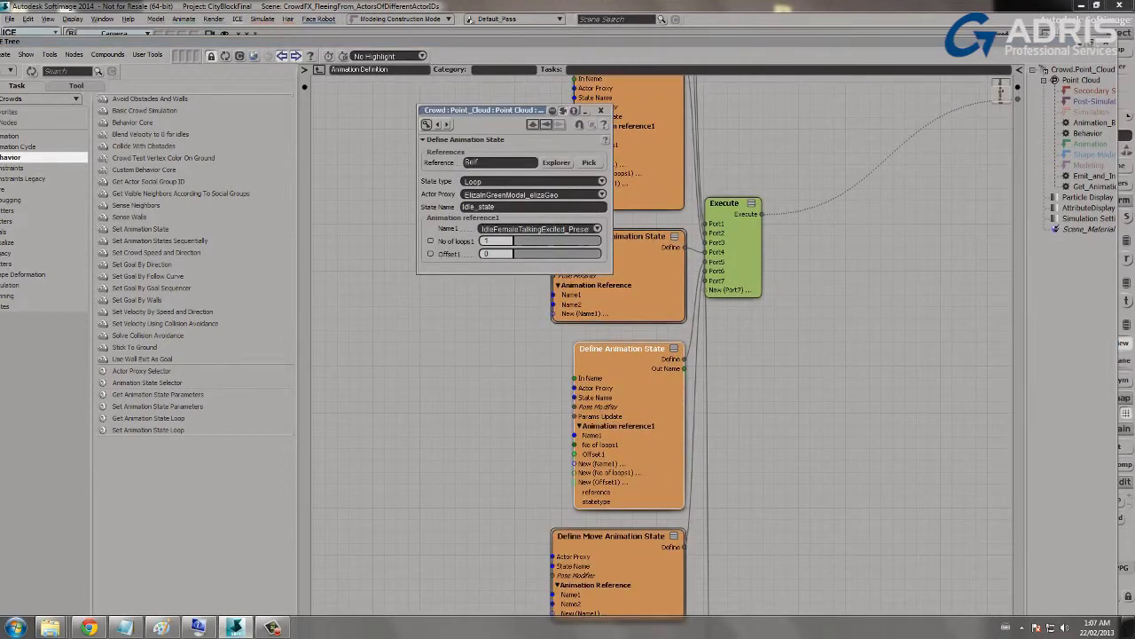
click(601, 110)
middle_drag(611, 535, 610, 379)
double_click(610, 380)
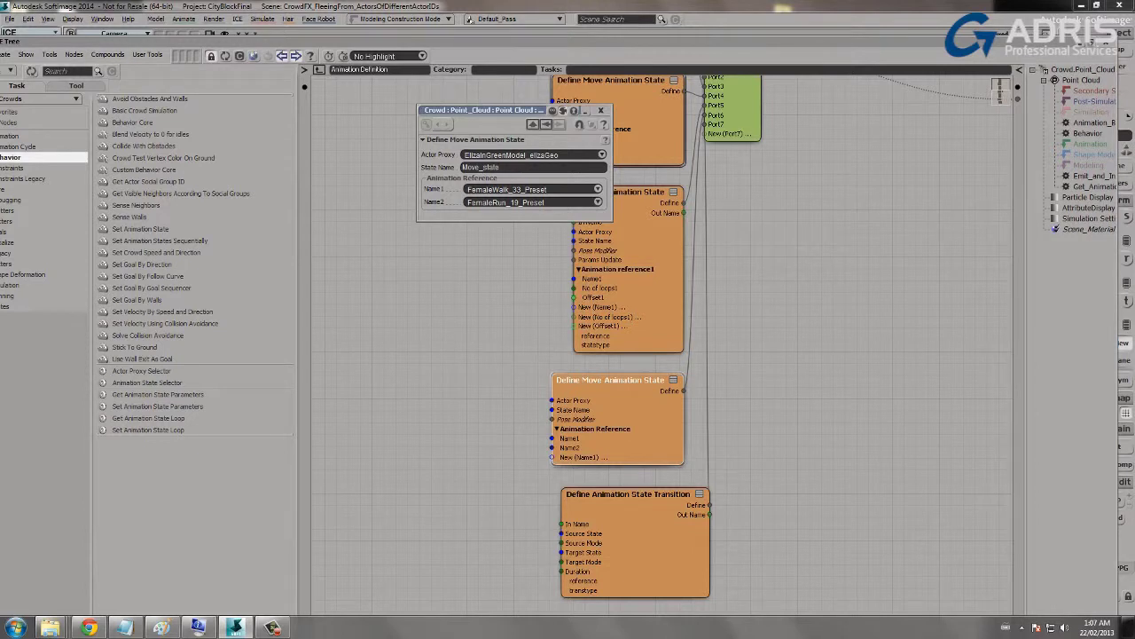
double_click(482, 167)
click(601, 111)
- Shift the Define Animation State Transition node slightly and examine its source, target and duration settings
middle_drag(541, 481, 523, 306)
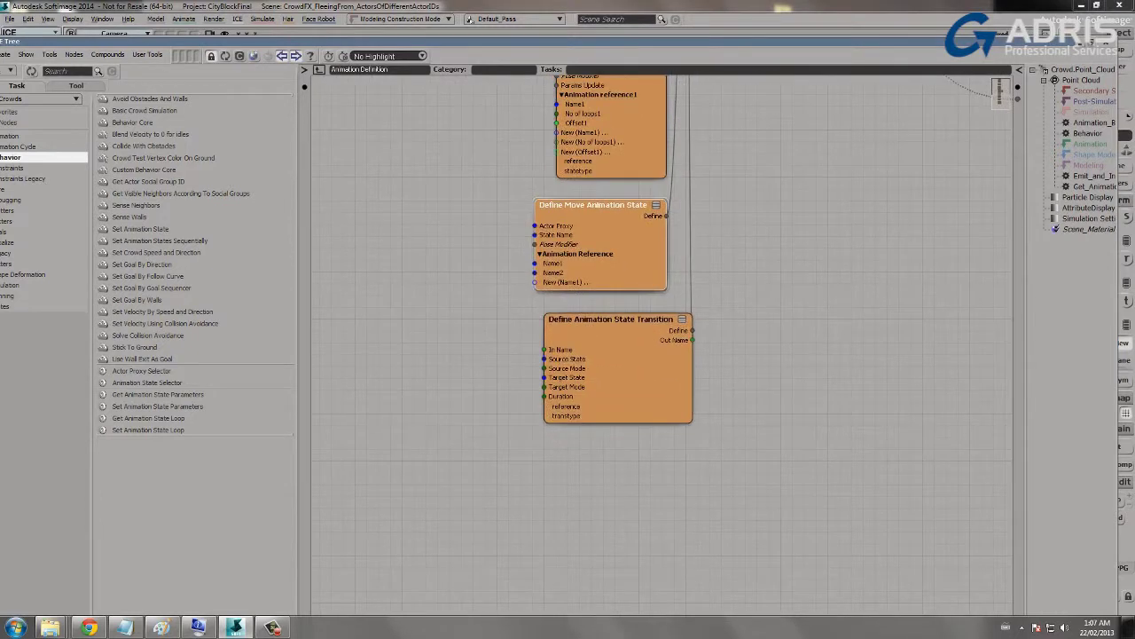
drag(611, 330, 601, 344)
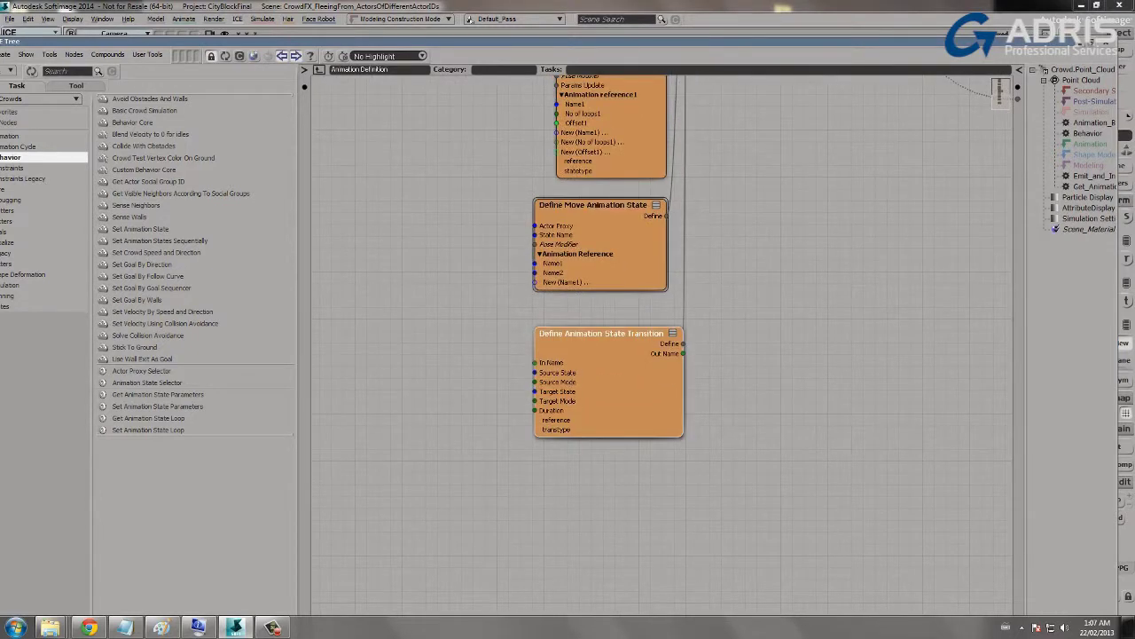
double_click(601, 340)
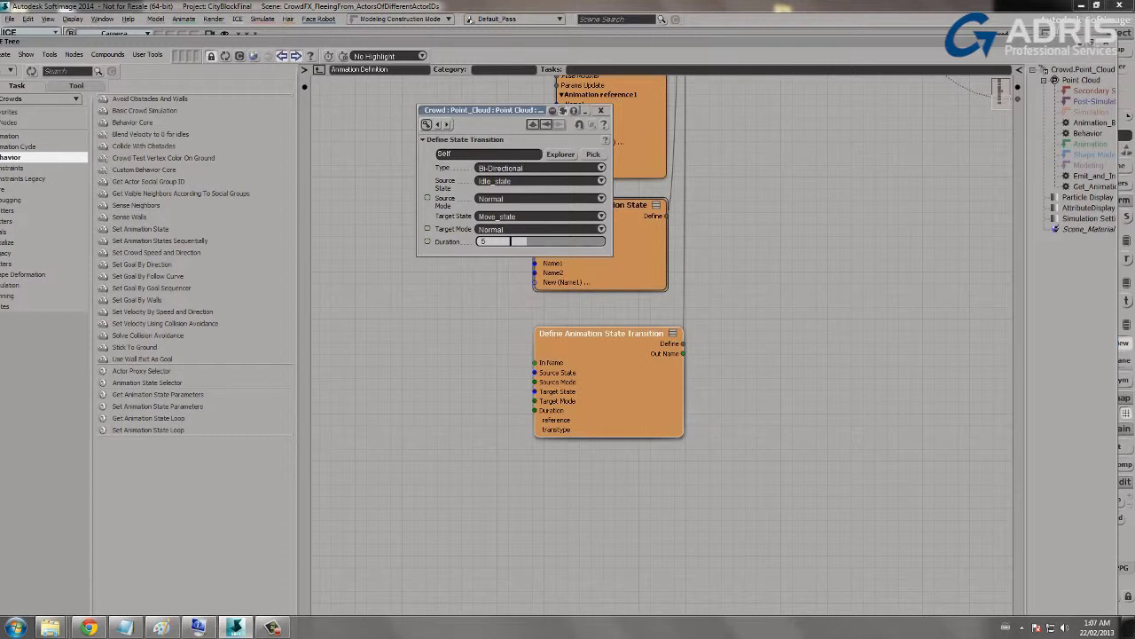
click(601, 110)
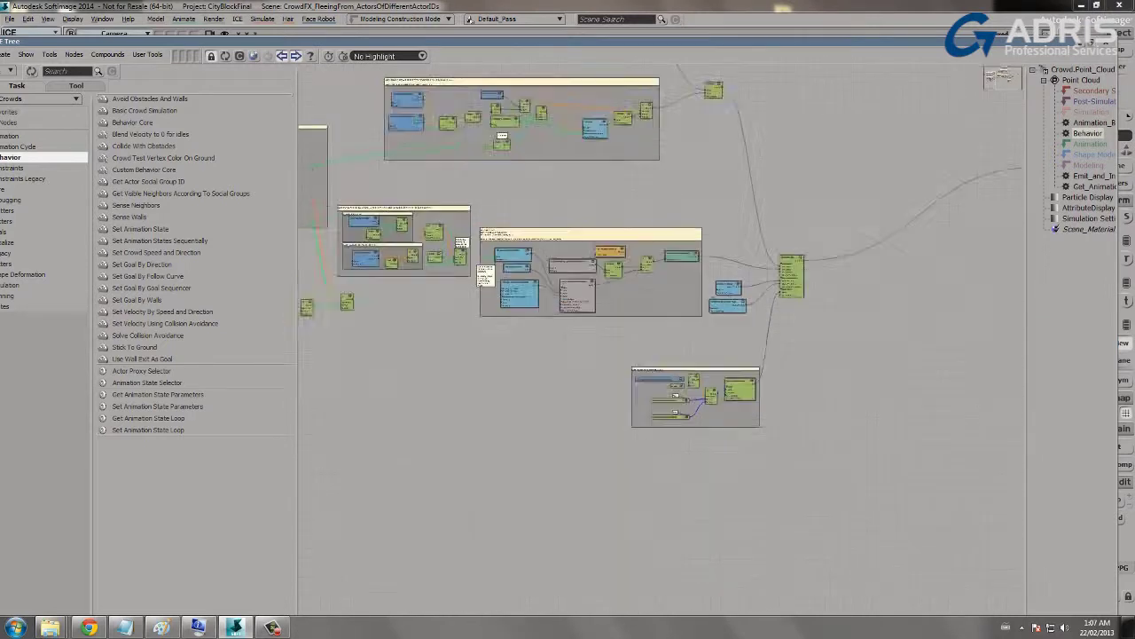
- Reconnect the If node's Result to the State port of Set Animation State in the Behavior tree's switch-to-idle group
scroll(662, 346, up, 5)
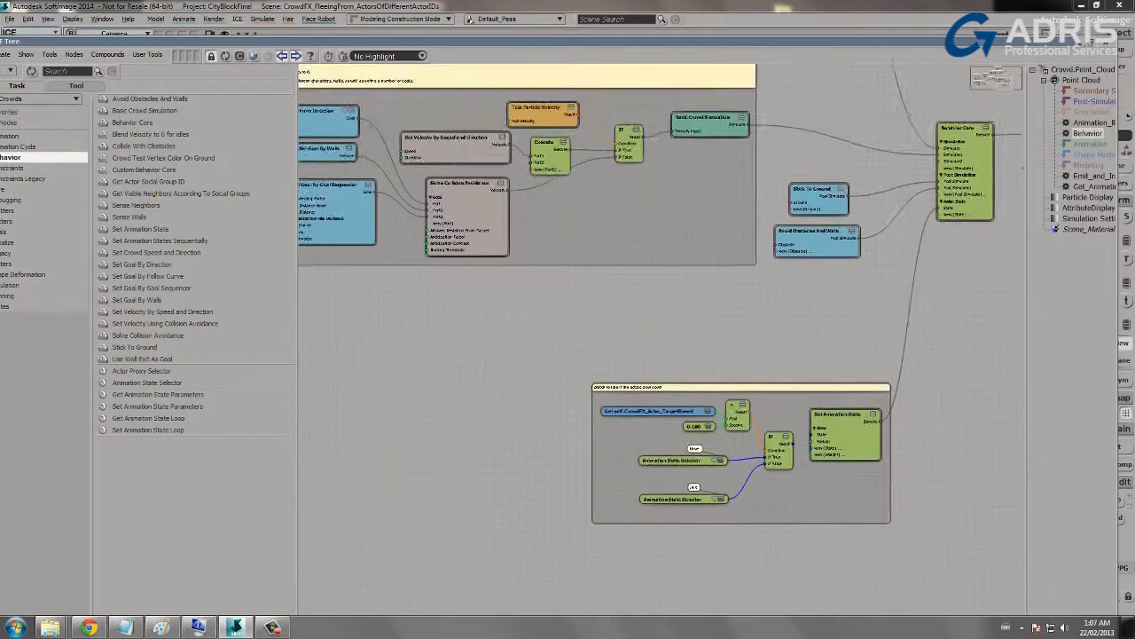
middle_drag(662, 346, 565, 239)
scroll(662, 346, up, 2)
middle_drag(661, 346, 596, 498)
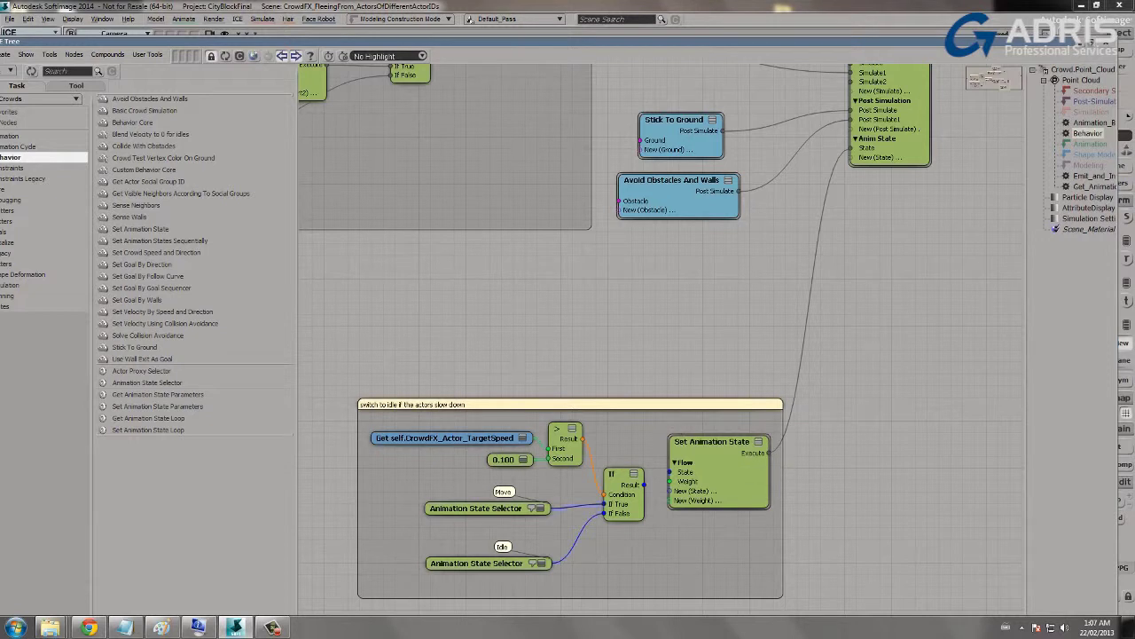
scroll(766, 513, down, 5)
middle_drag(766, 513, 811, 547)
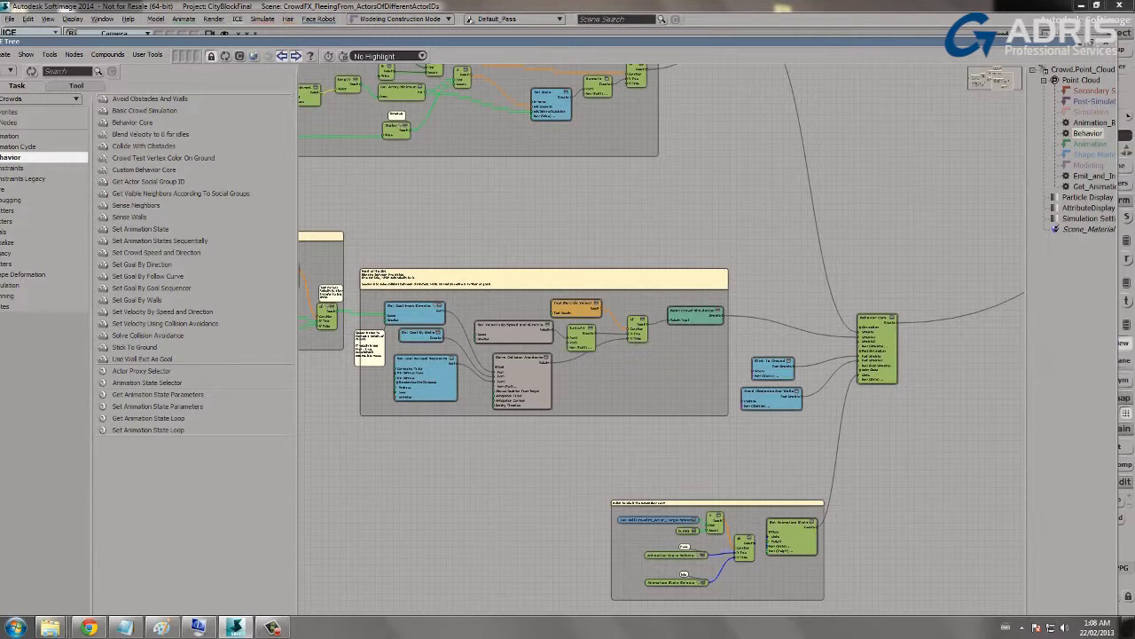
middle_drag(721, 527, 658, 357)
scroll(657, 357, up, 5)
drag(724, 387, 750, 375)
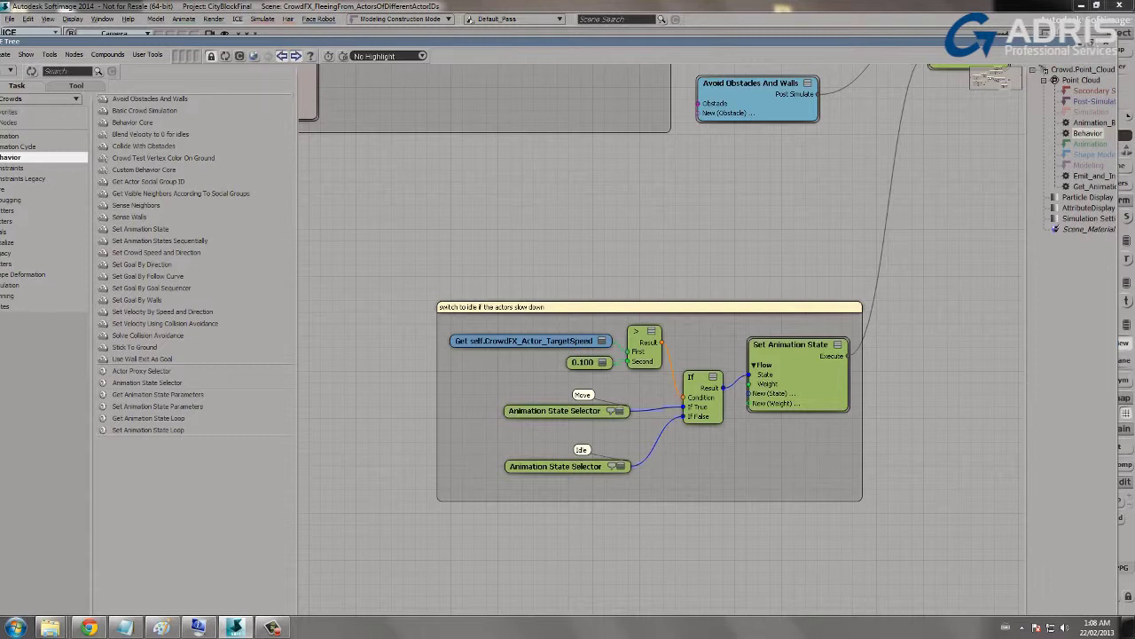
- Shift the 0.100 value node slightly down in the switch-to-idle group, dismiss the Windows performance notification, and select Set Animation State
drag(582, 362, 581, 372)
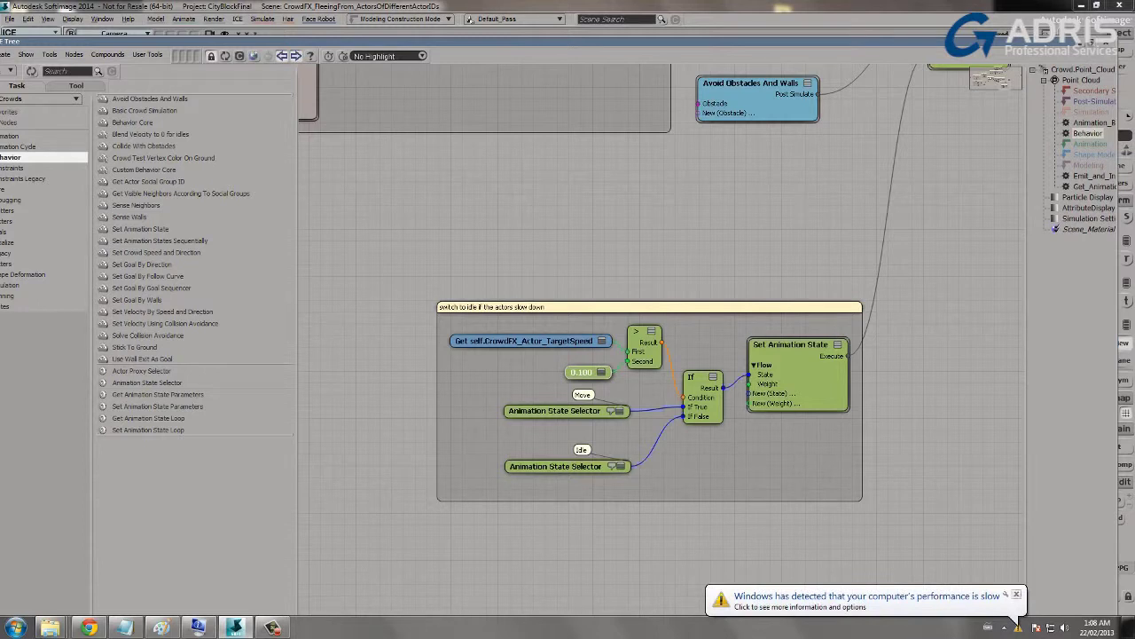
click(1017, 594)
drag(898, 443, 825, 386)
- Examine the Test Particle Velocity node's threshold and comparison settings in the "Heart of the Sim" group
middle_drag(675, 168, 955, 495)
scroll(623, 295, down, 1)
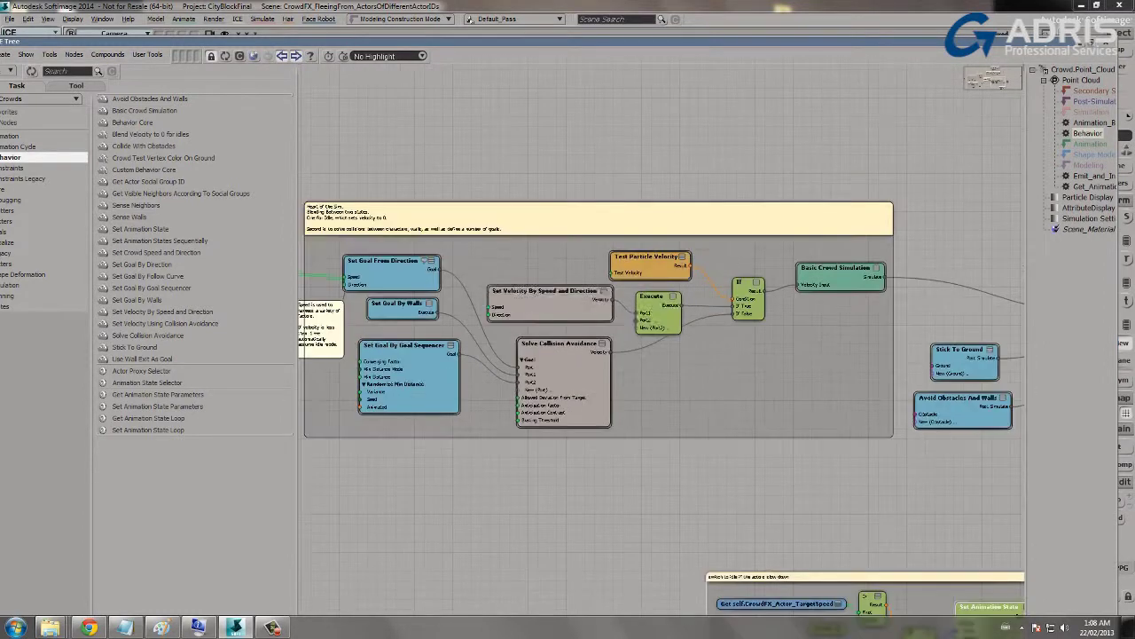
middle_drag(623, 295, 696, 293)
scroll(698, 293, up, 1)
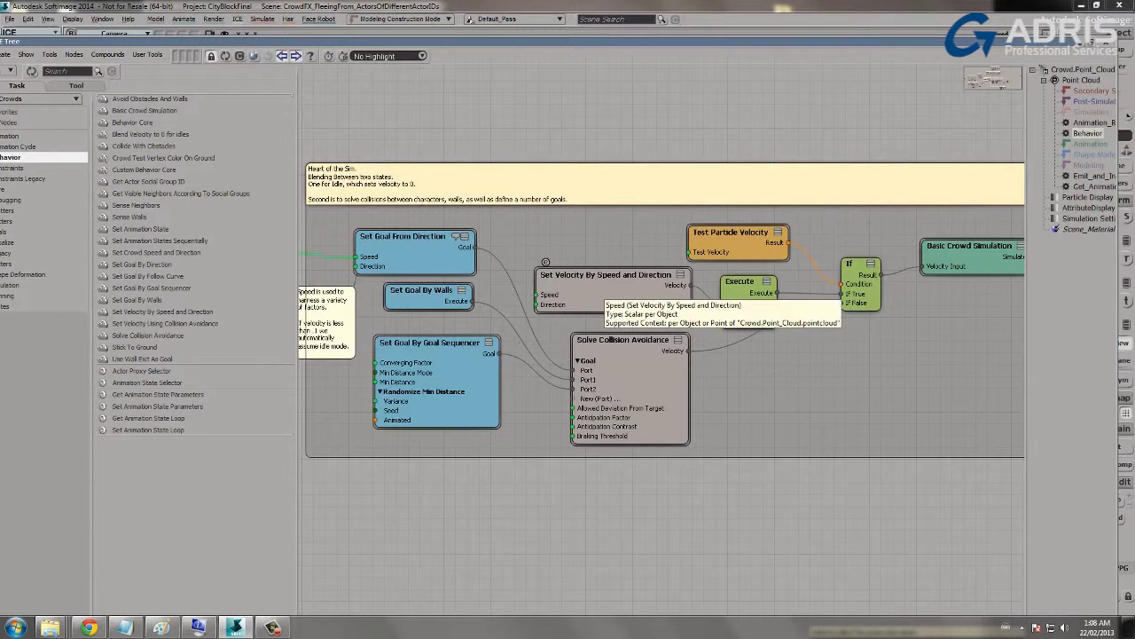
drag(697, 220, 701, 218)
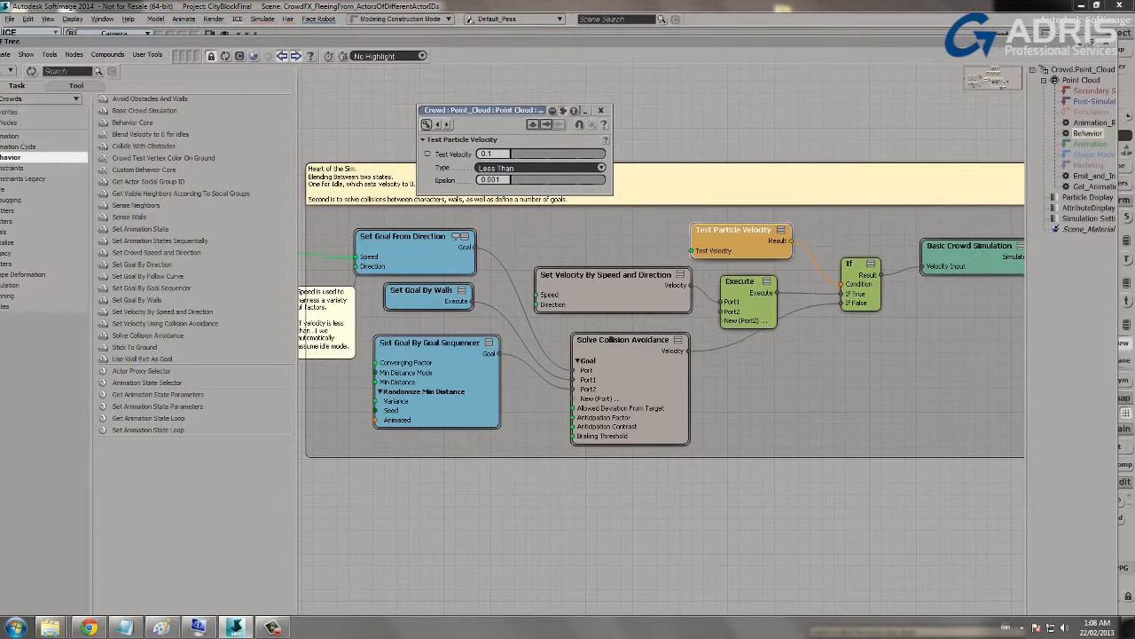
click(601, 110)
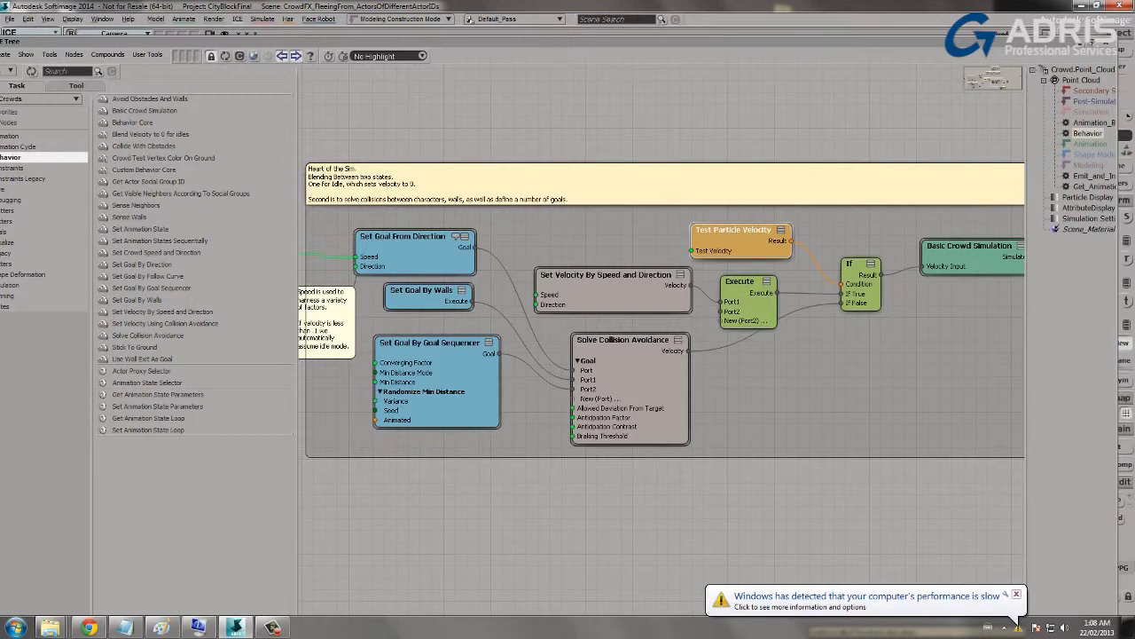
- Dismiss the Windows performance notification, then shift Set Velocity By Speed and Direction slightly left and examine its speed and direction settings
click(1016, 594)
click(545, 270)
drag(543, 262, 528, 257)
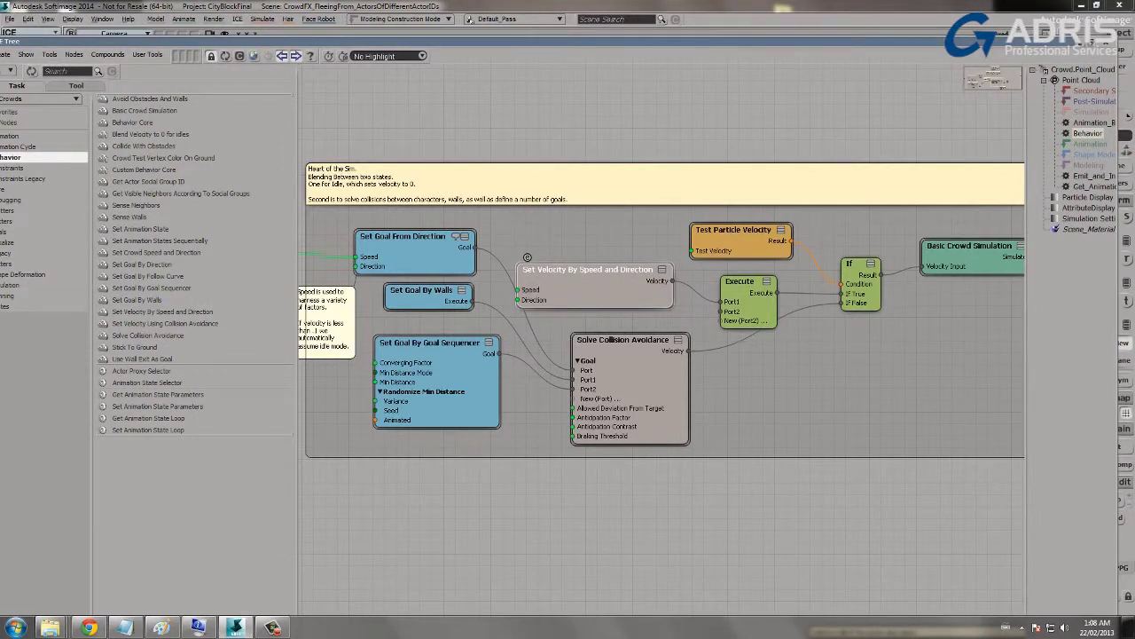
middle_drag(528, 257, 573, 281)
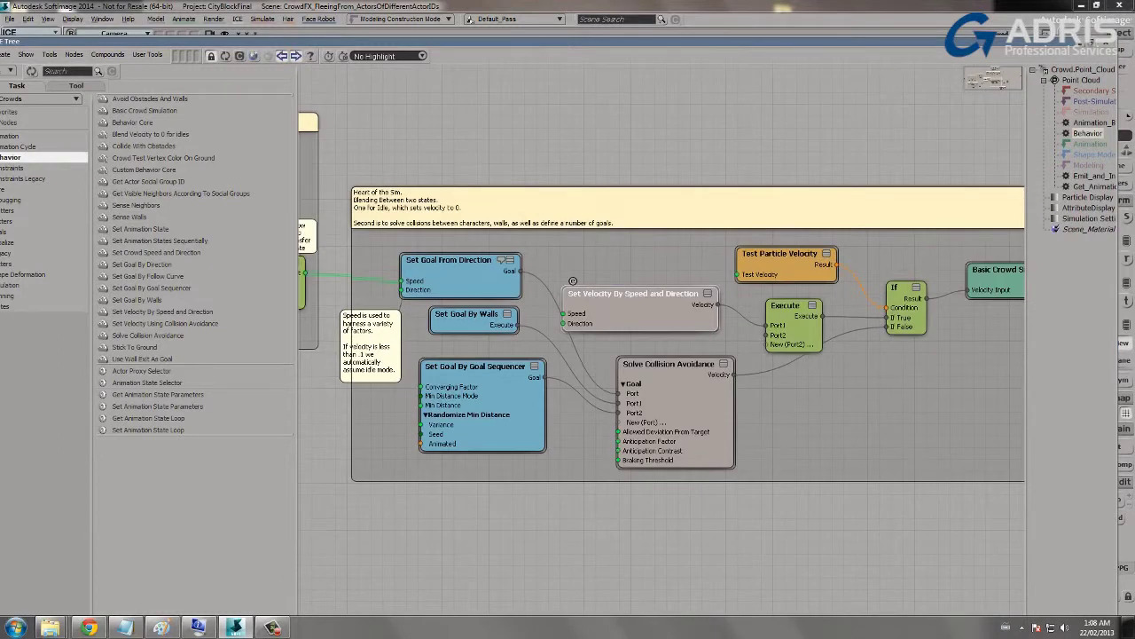
click(573, 280)
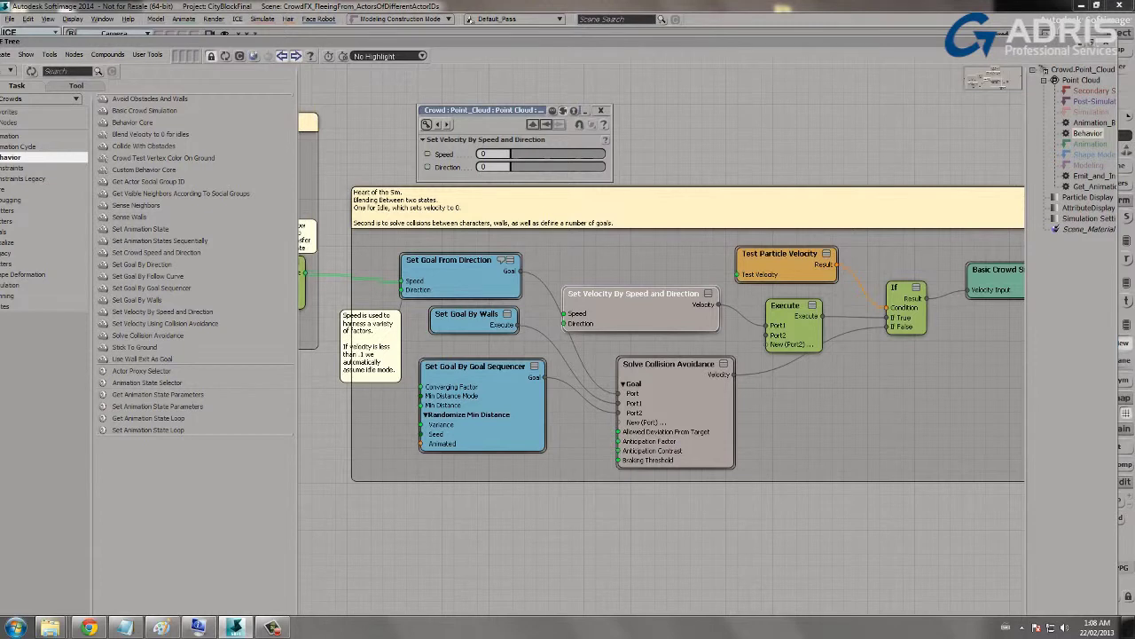
click(601, 111)
- Open the properties of the Animation State Selector labeled Idle in the switch-to-idle group
scroll(659, 353, down, 4)
middle_drag(659, 354, 511, 100)
scroll(660, 355, up, 5)
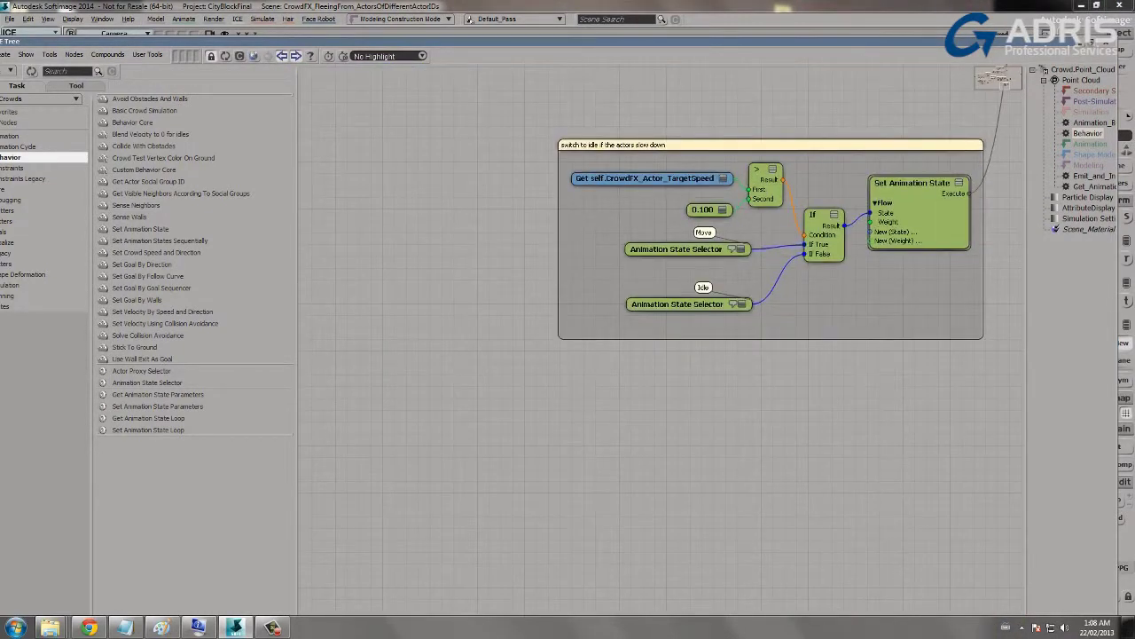
double_click(679, 304)
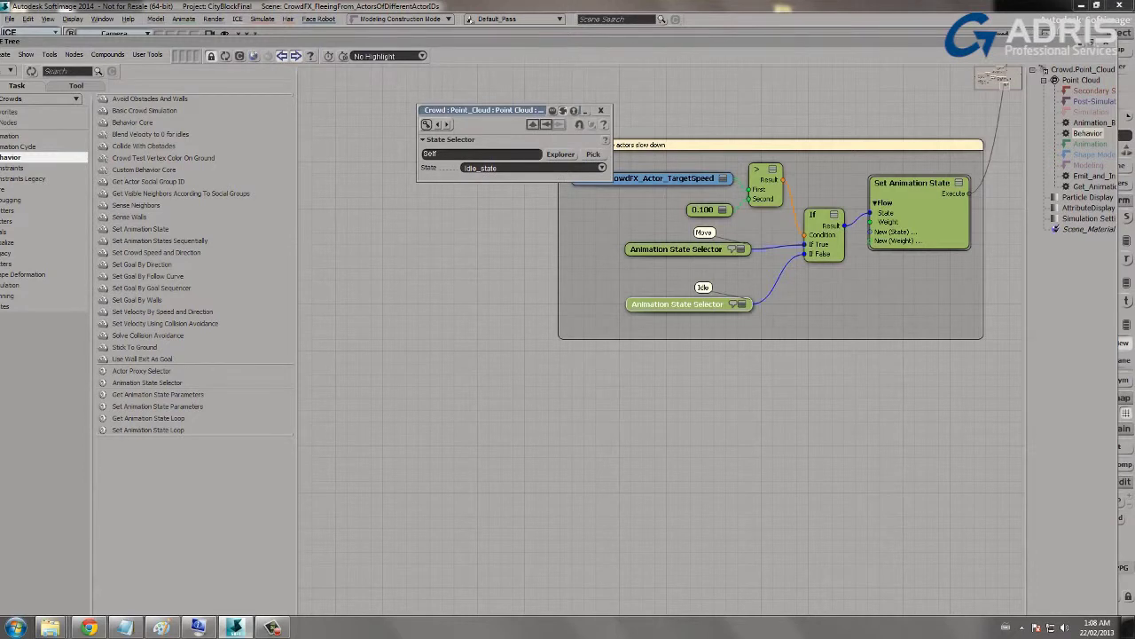
- Expand the Animation State Selector labeled Idle, choose Idle_state as its state, and close its properties
click(740, 305)
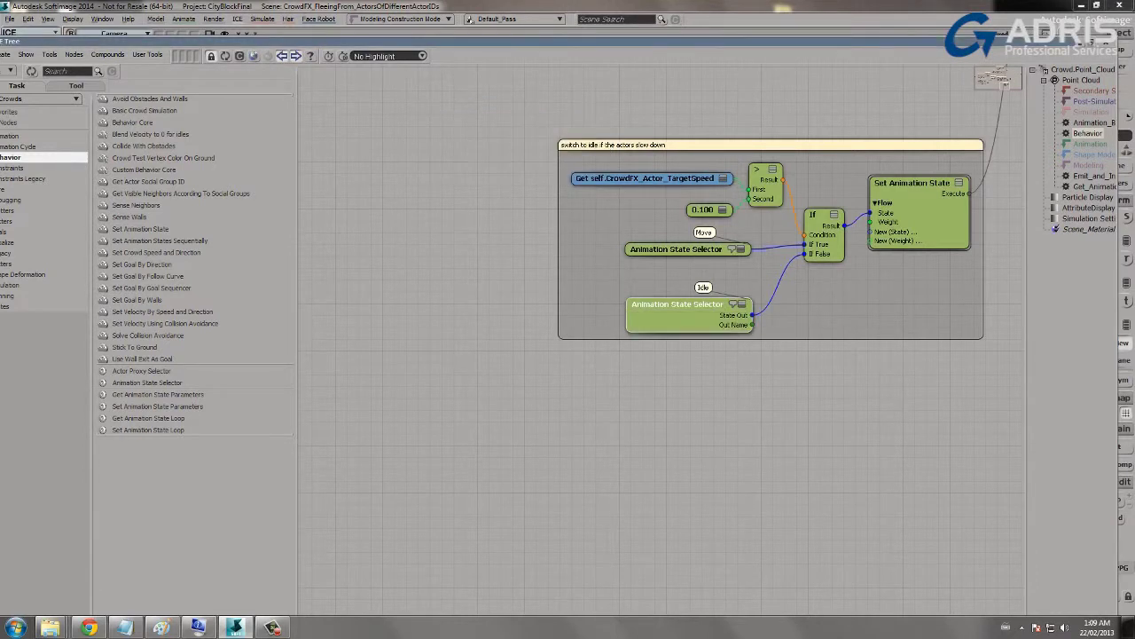
click(479, 168)
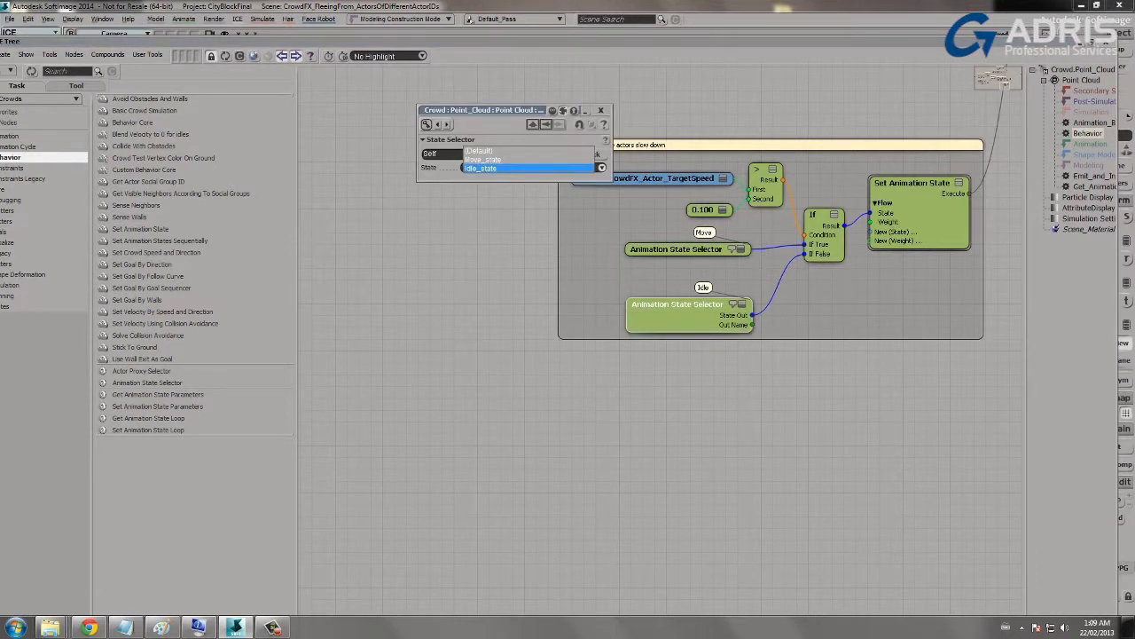
click(514, 169)
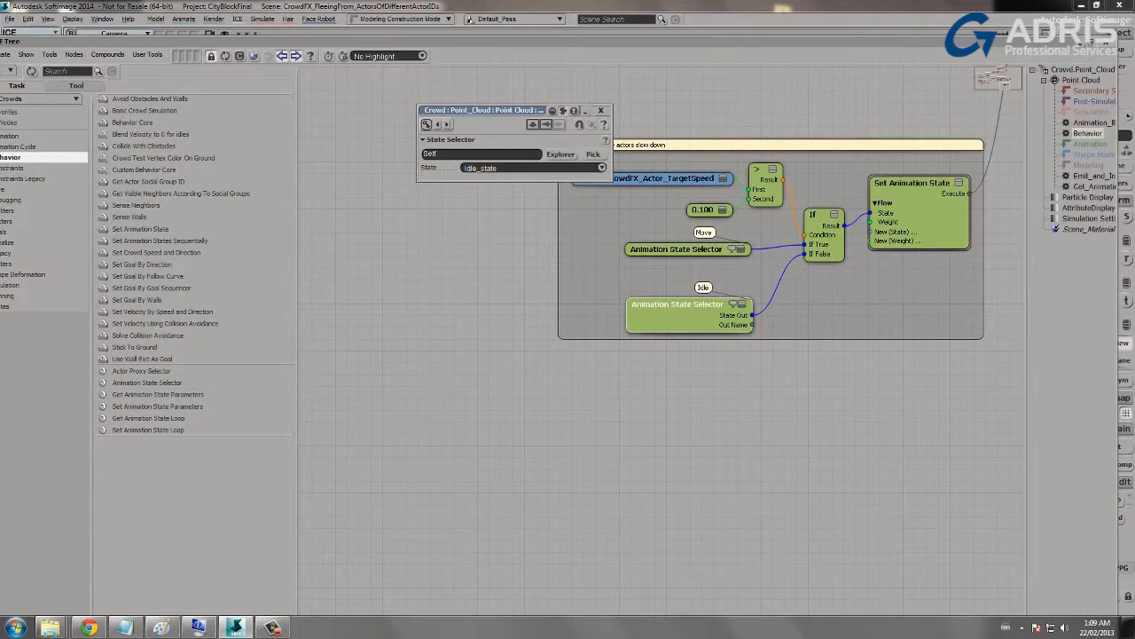
click(601, 111)
- Shift Solve Collision Avoidance slightly up and Set Goal By Walls slightly down in the "Heart of the Sim" group
middle_drag(603, 222, 647, 505)
scroll(621, 355, down, 5)
scroll(648, 505, up, 4)
scroll(559, 532, up, 3)
middle_drag(559, 533, 625, 492)
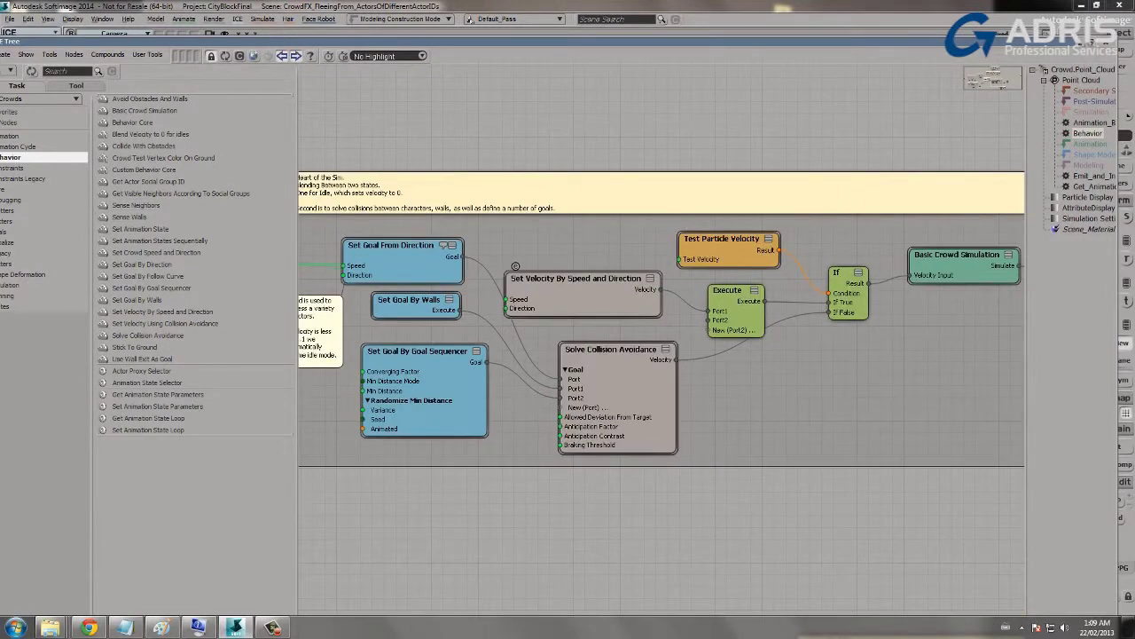
middle_drag(613, 329, 671, 239)
drag(670, 258, 662, 254)
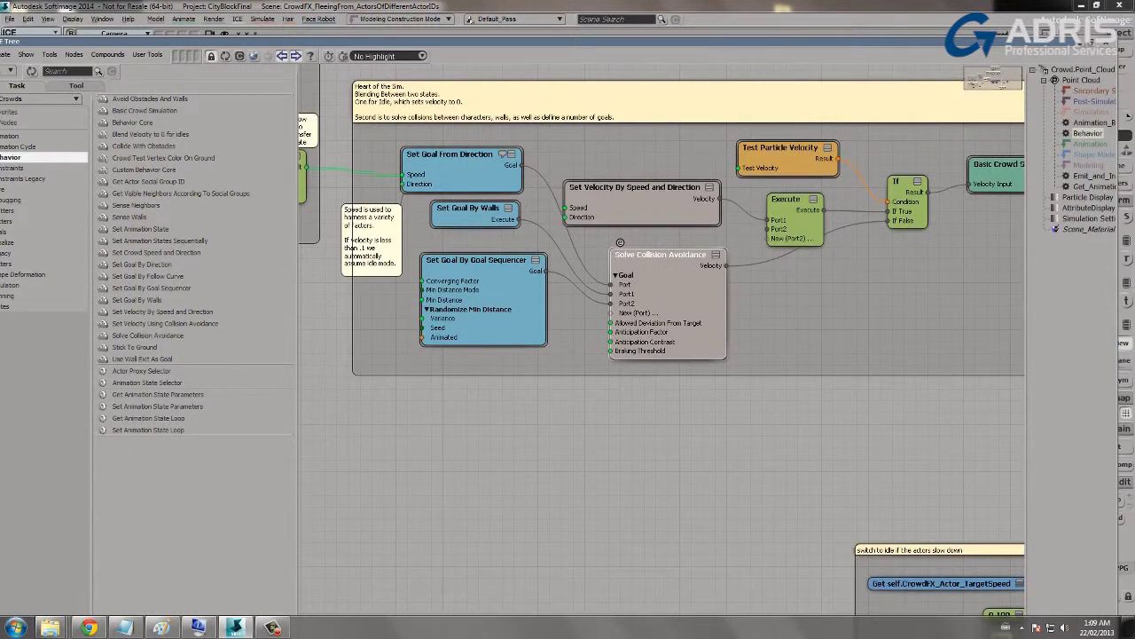
middle_drag(620, 242, 483, 207)
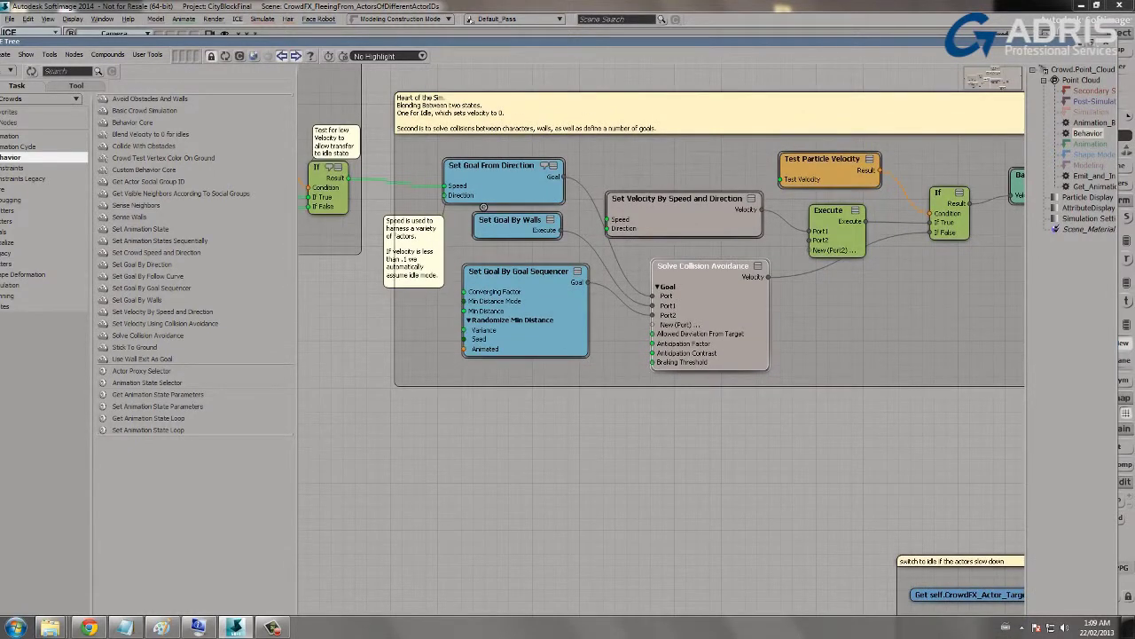
drag(484, 206, 479, 214)
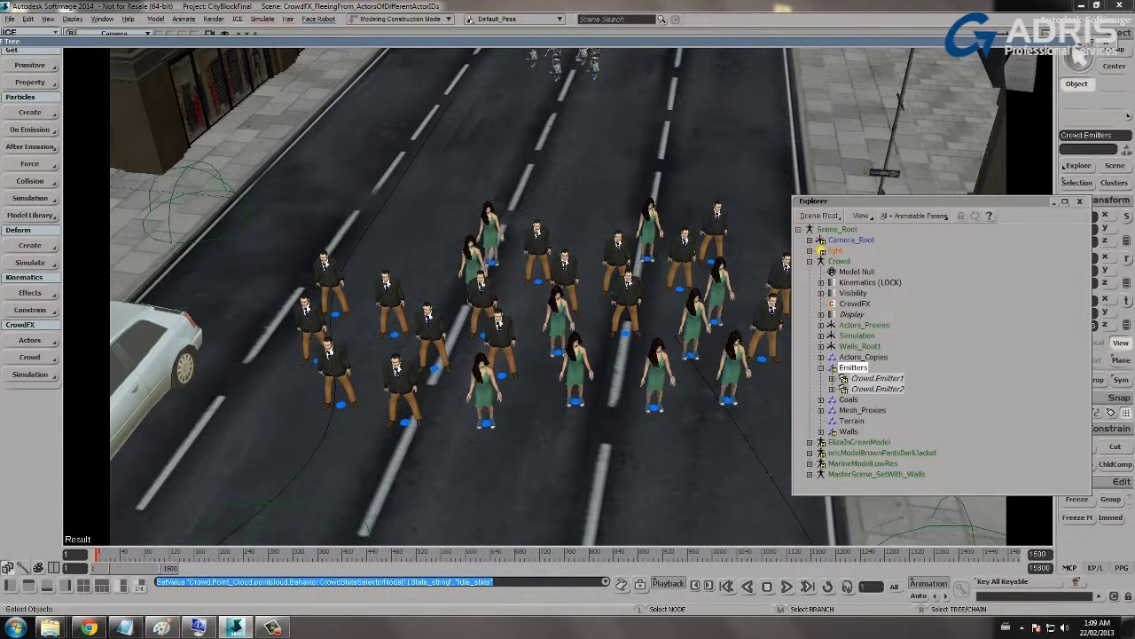
- Select Walls under the Crowd model and unhide it to view the collision walls around the street, cars and buildings
click(850, 432)
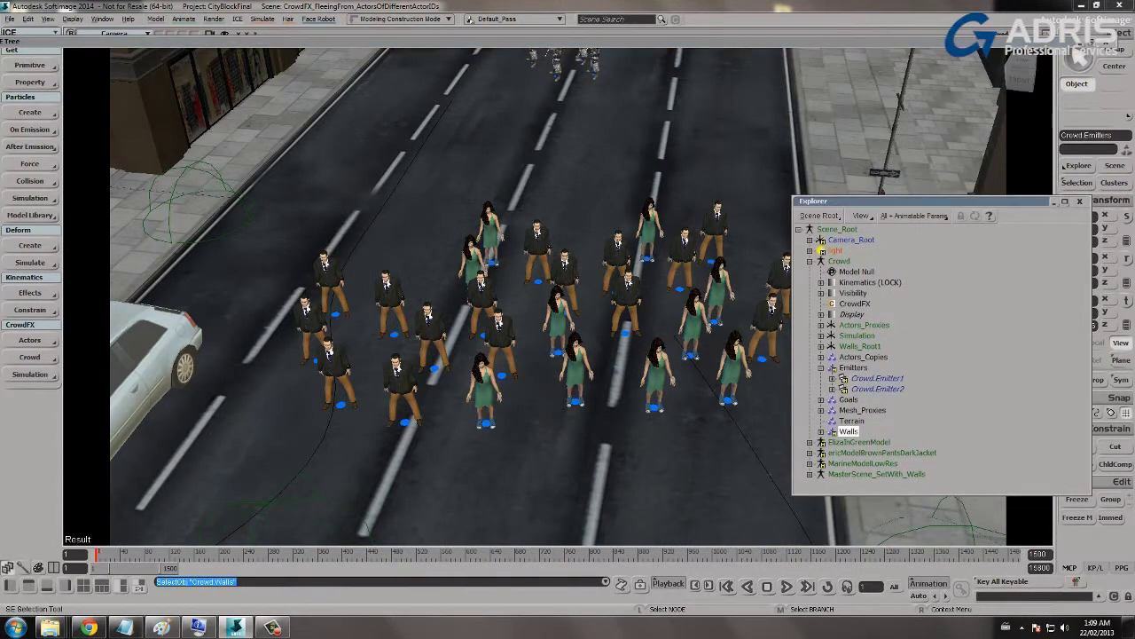
key(h)
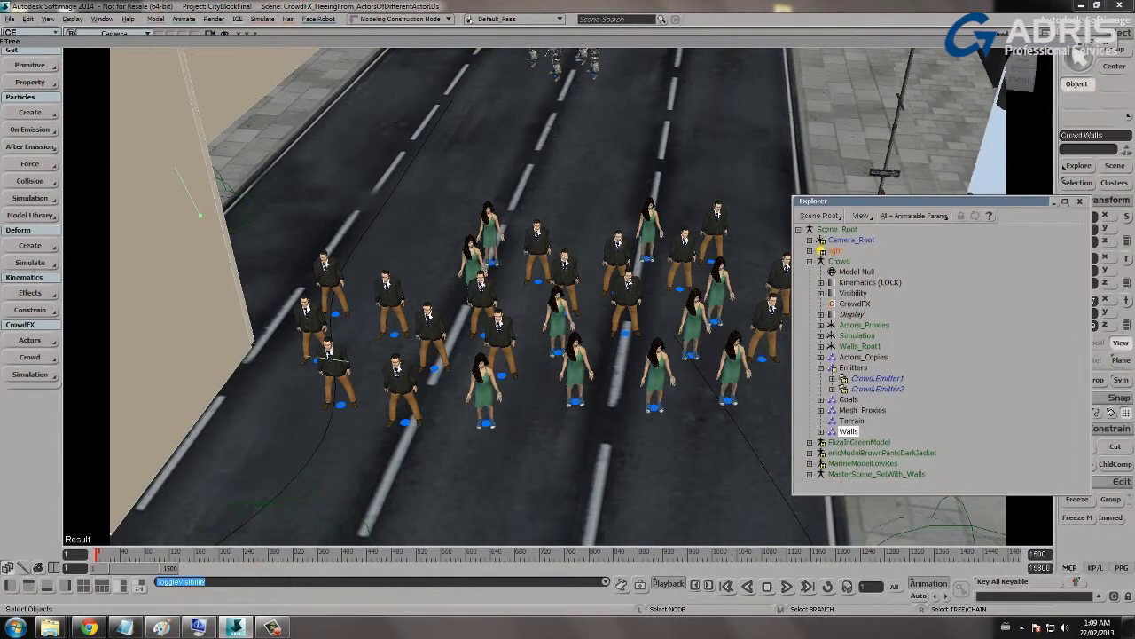
scroll(559, 296, down, 10)
scroll(559, 296, down, 5)
key(s)
right_drag(559, 297, 596, 257)
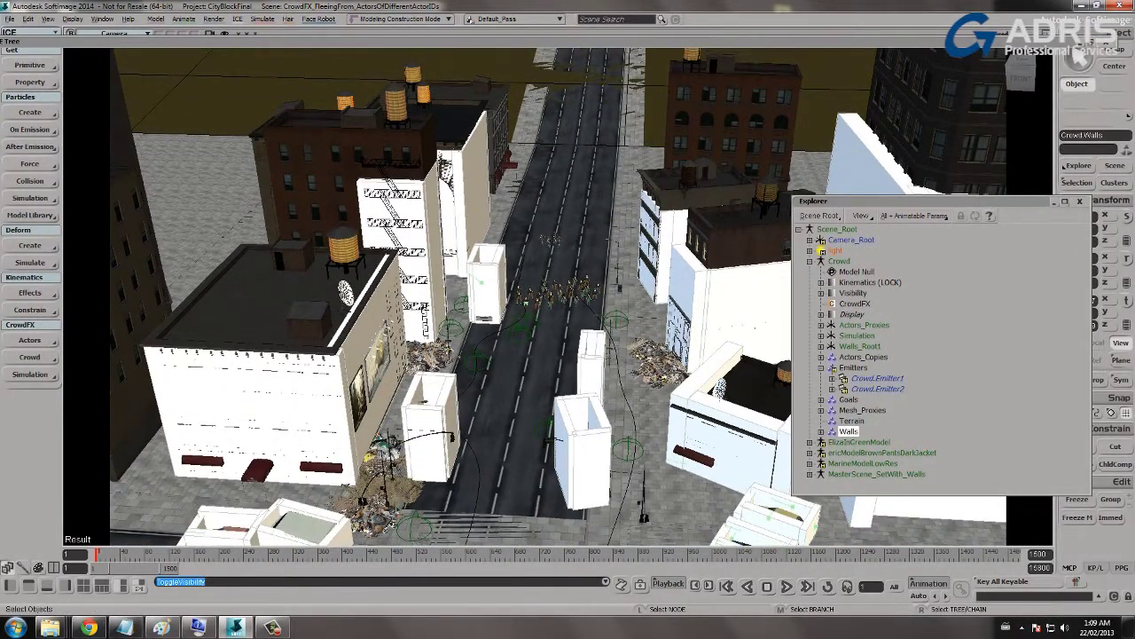
- Select the goal sphere beside the walled car, activate Translate on it, return to object selection, and inspect the surrounding walls
scroll(568, 284, up, 5)
key(s)
right_drag(567, 284, 606, 356)
scroll(560, 291, up, 2)
scroll(568, 302, up, 2)
click(413, 255)
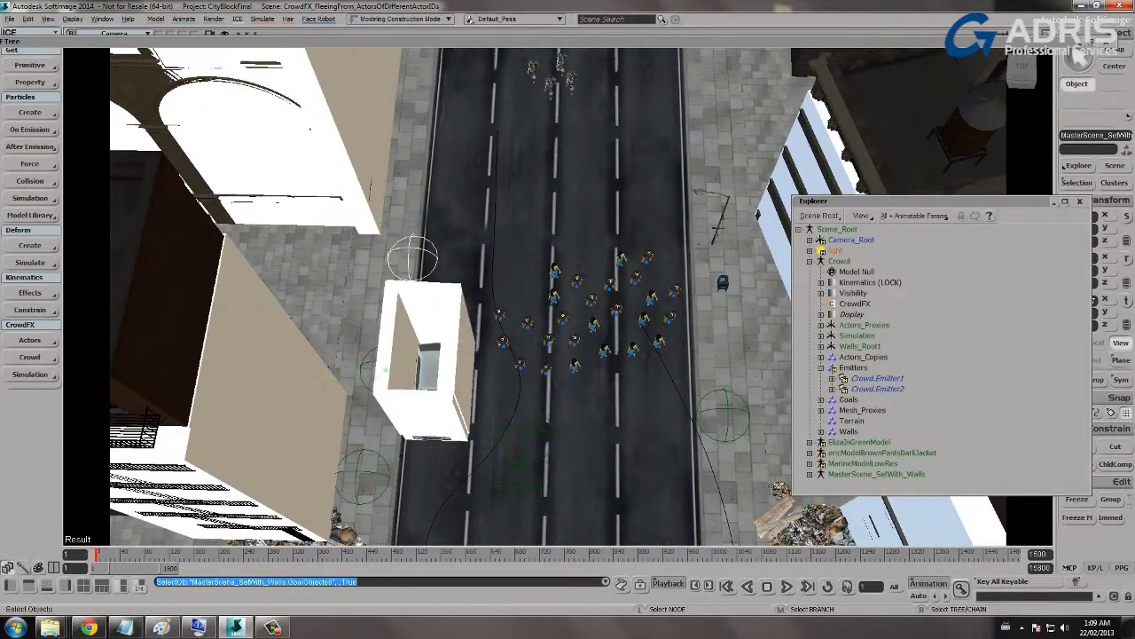
key(v)
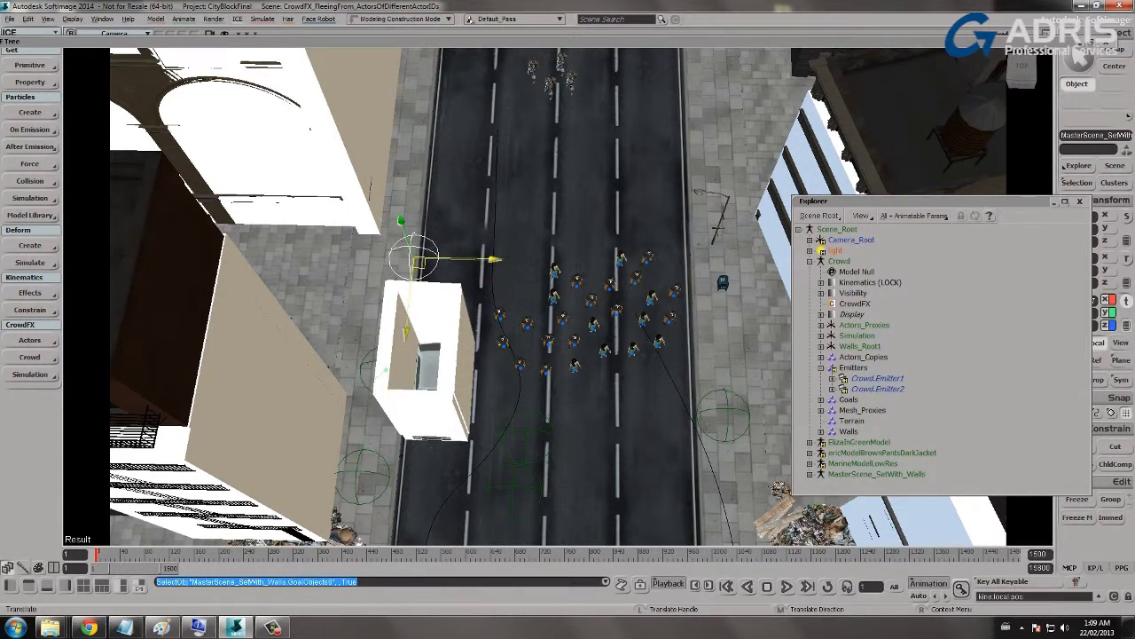
mouse_move(421, 260)
mouse_down()
mouse_move(455, 244)
mouse_move(427, 257)
mouse_up()
key(space)
key(s)
right_drag(427, 257, 484, 275)
drag(483, 275, 535, 248)
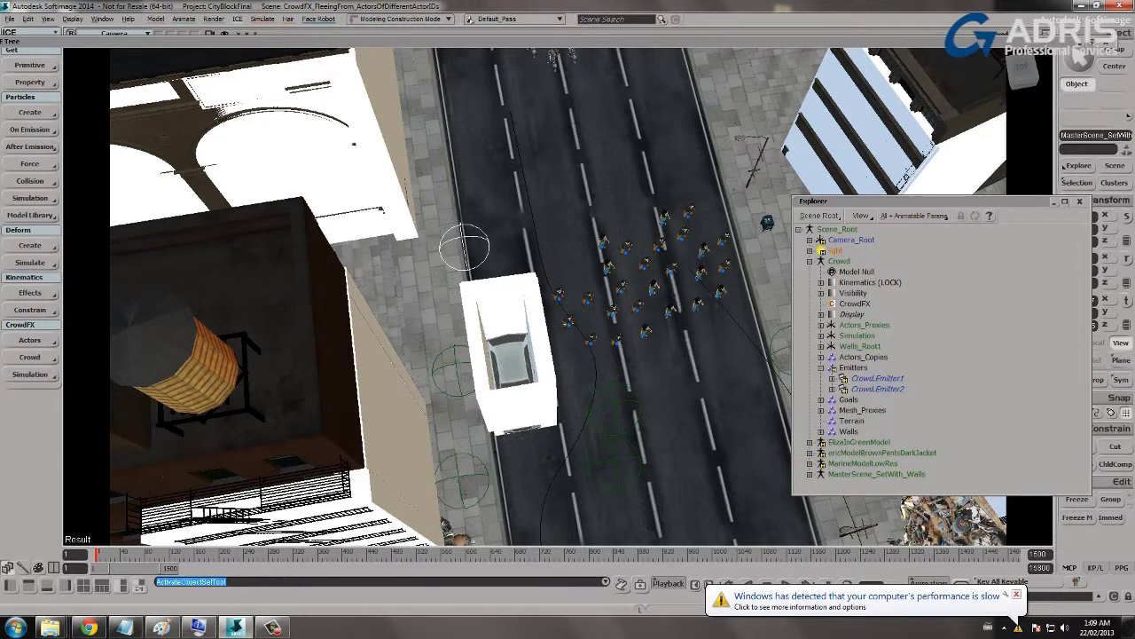
key(s)
right_drag(558, 298, 545, 160)
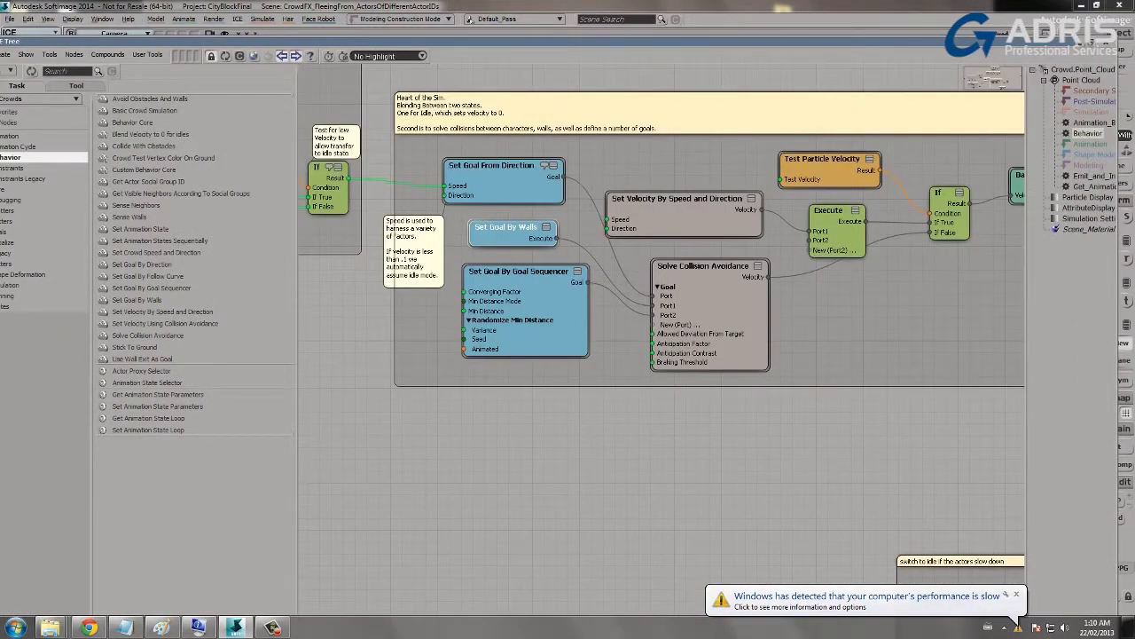
- Shift Set Goal By Goal Sequencer slightly down in the ICE tree and dismiss the Windows color scheme notification
drag(656, 426, 673, 438)
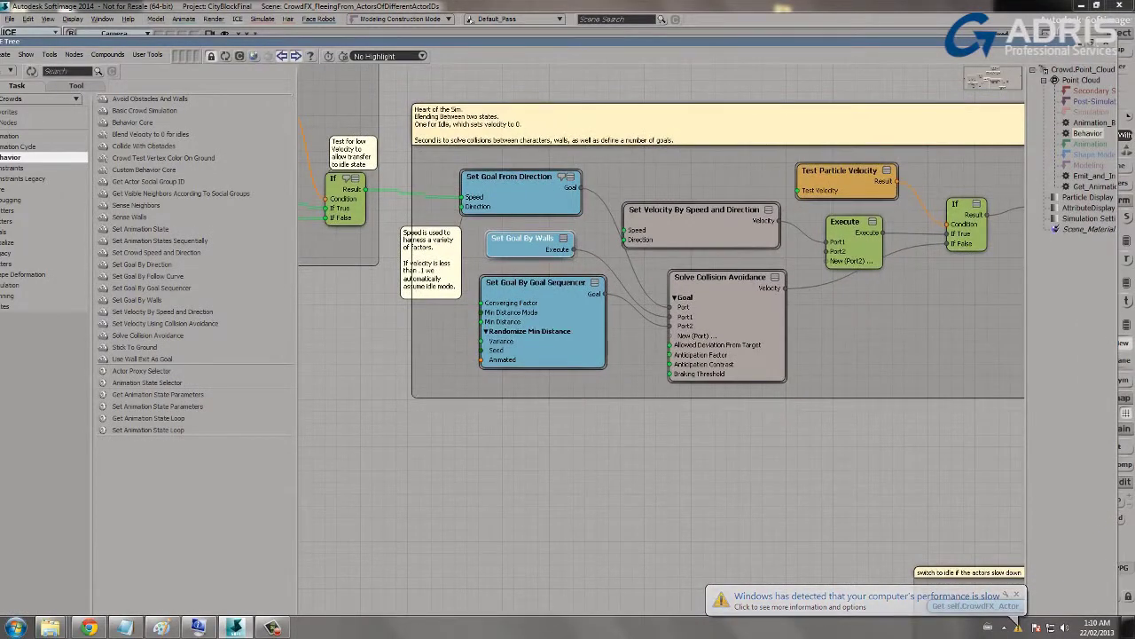
drag(673, 438, 730, 455)
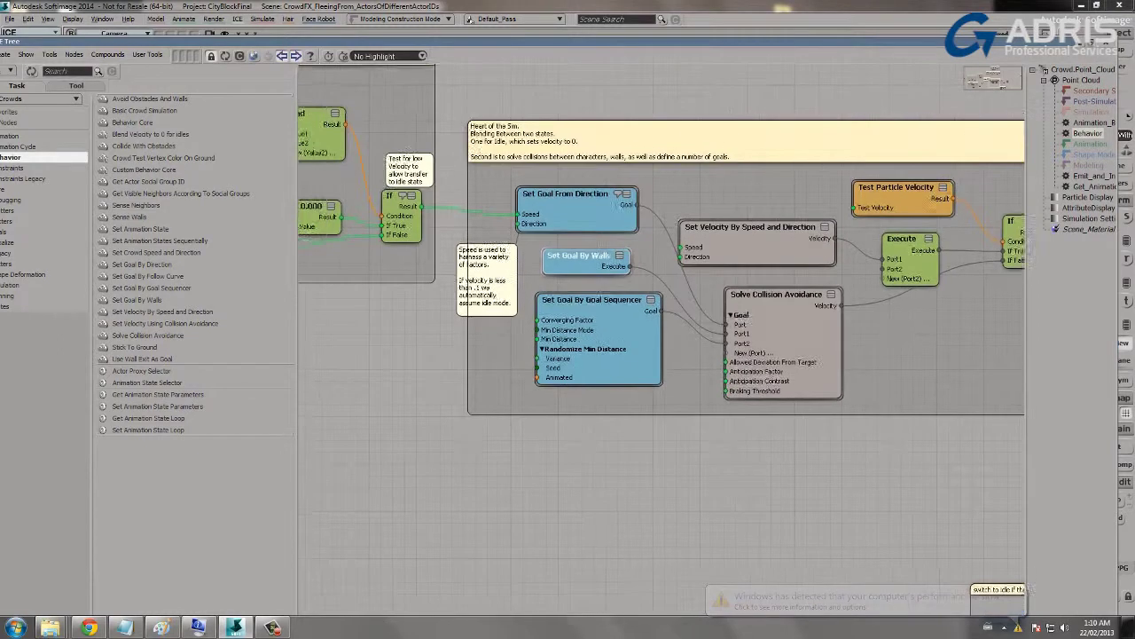
drag(565, 210, 626, 214)
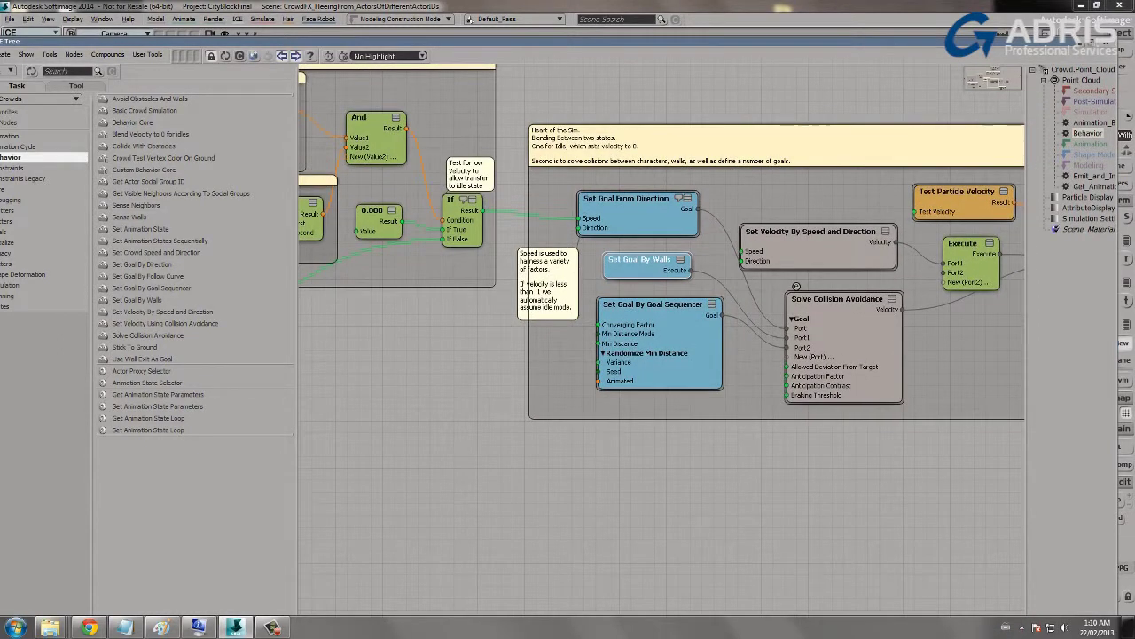
mouse_move(608, 297)
mouse_down()
mouse_move(598, 306)
mouse_move(607, 307)
mouse_up()
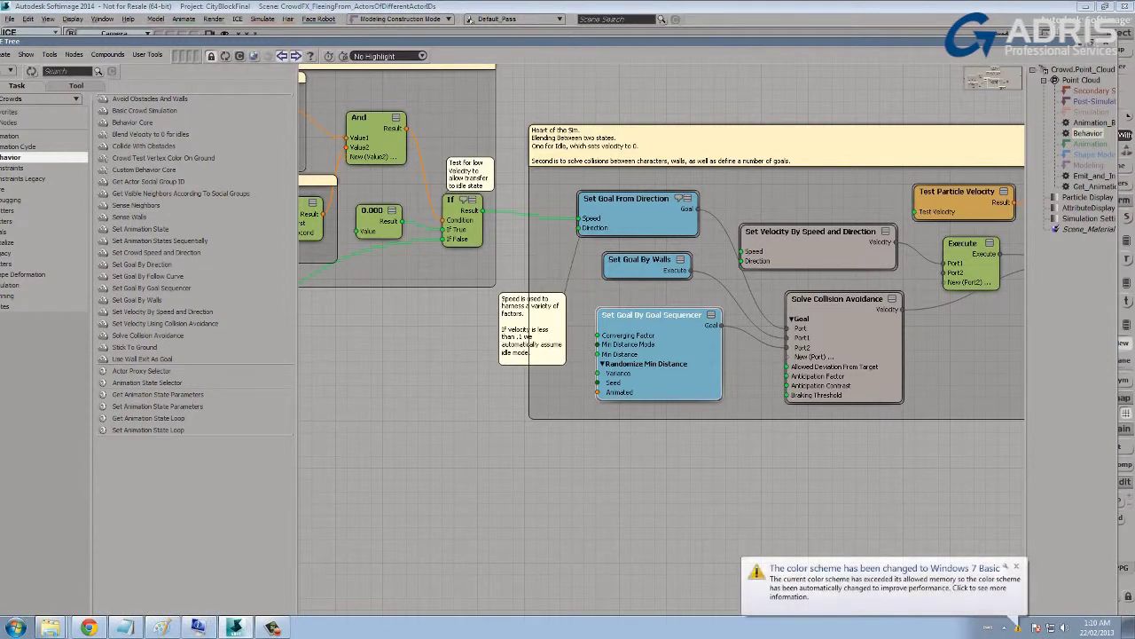
click(1016, 566)
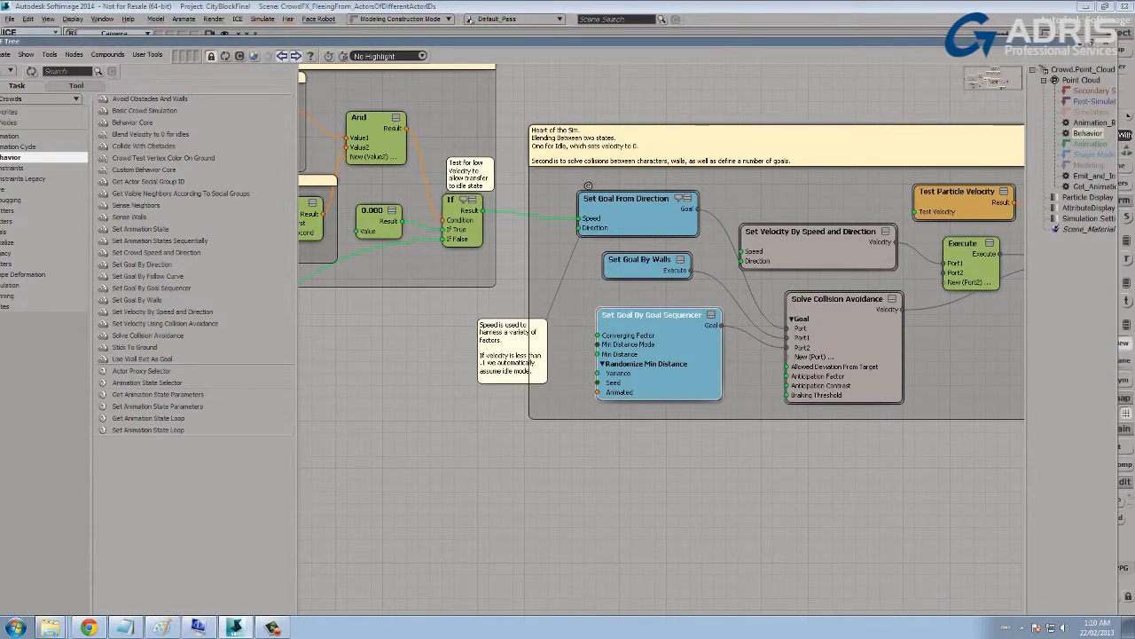
- Shift the 0 value node labeled "Bad guys" slightly up and left in the group storing actor ID 0 point positions
middle_drag(612, 211, 990, 314)
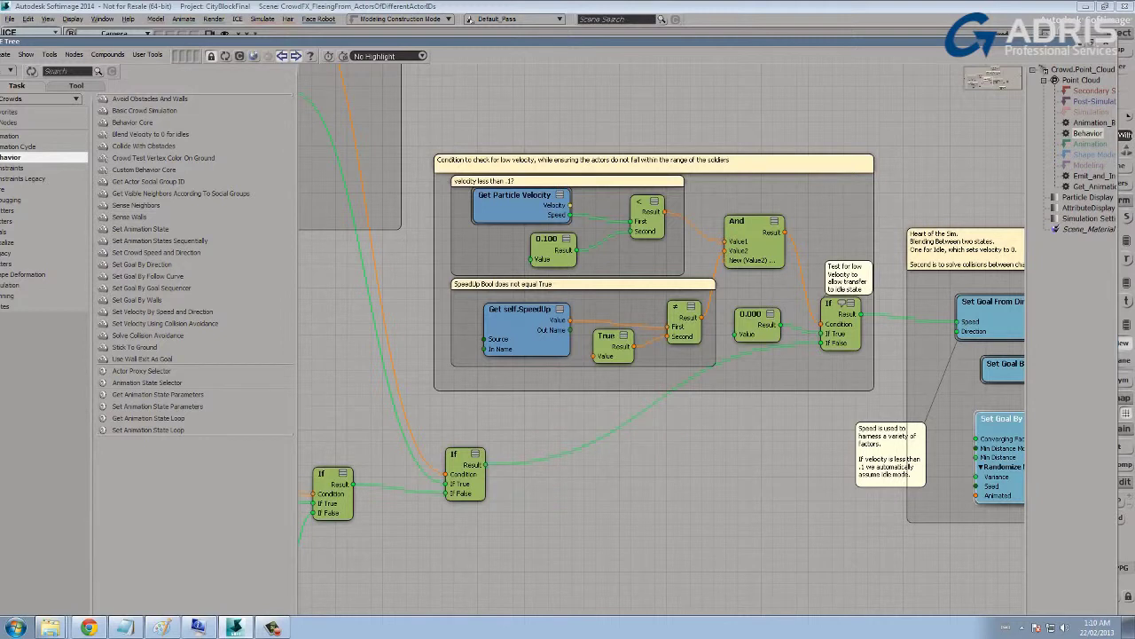
scroll(697, 228, down, 5)
middle_drag(697, 228, 446, 494)
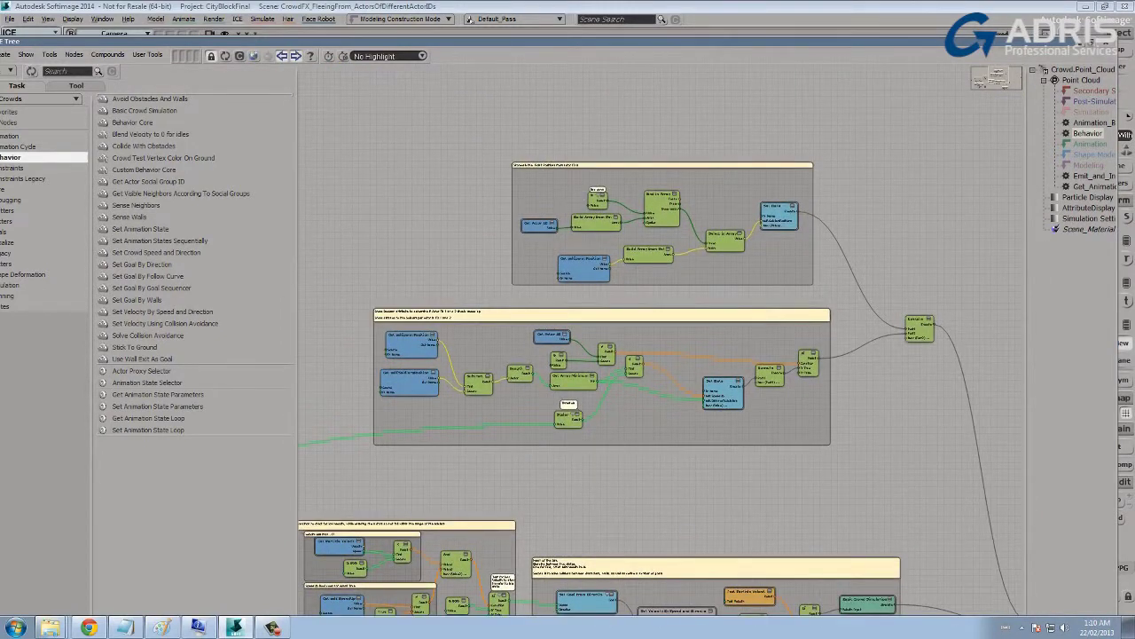
scroll(659, 352, up, 5)
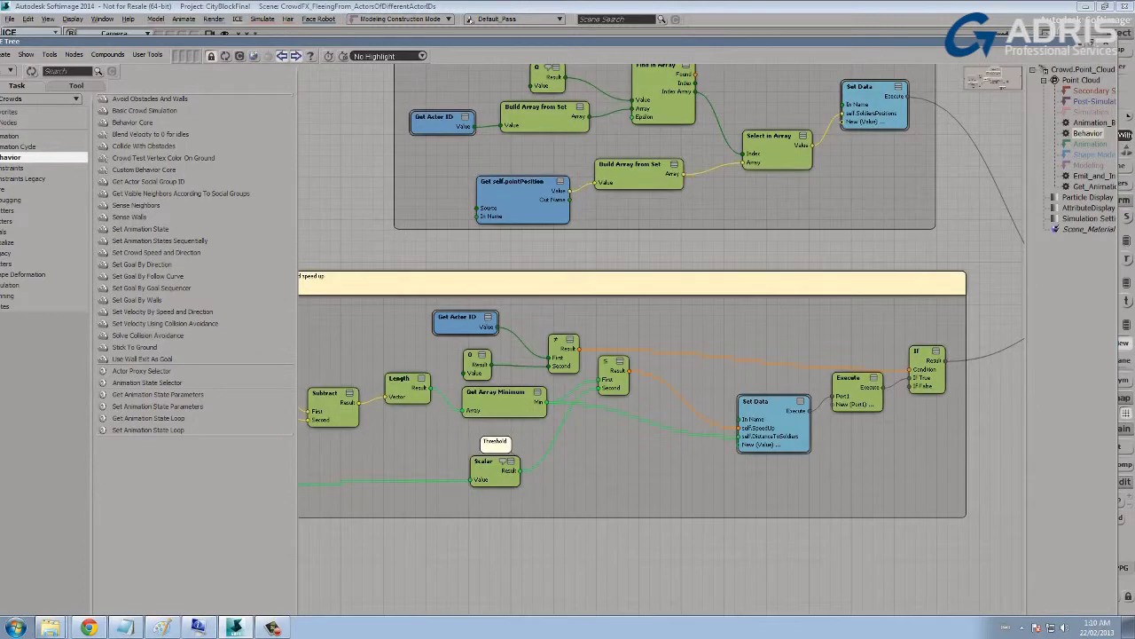
middle_drag(658, 353, 638, 454)
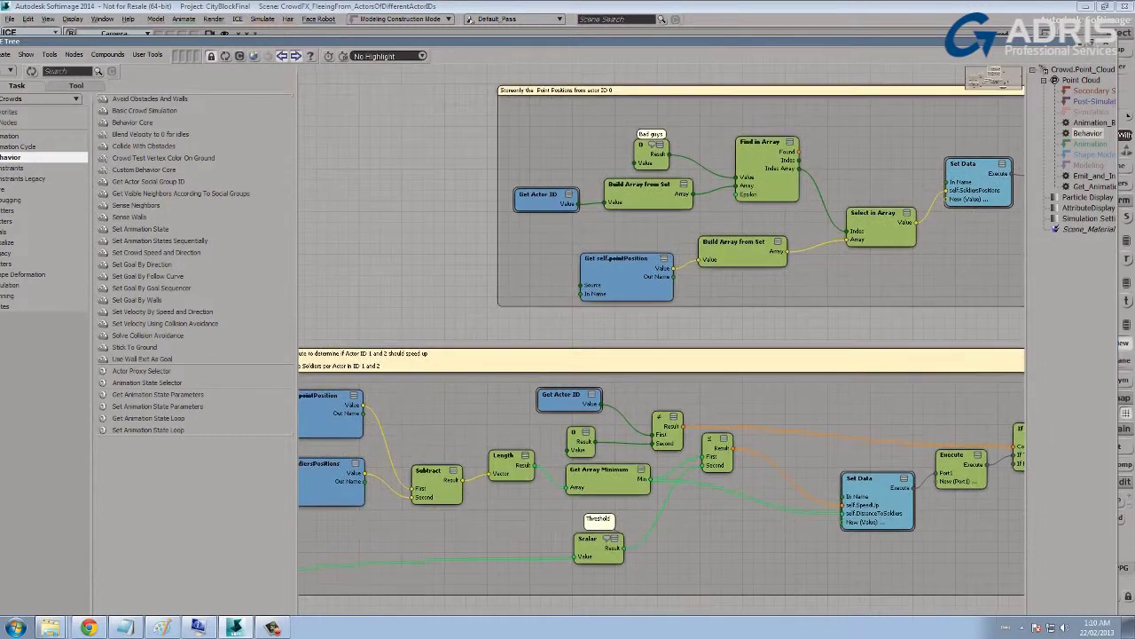
middle_drag(716, 304, 649, 342)
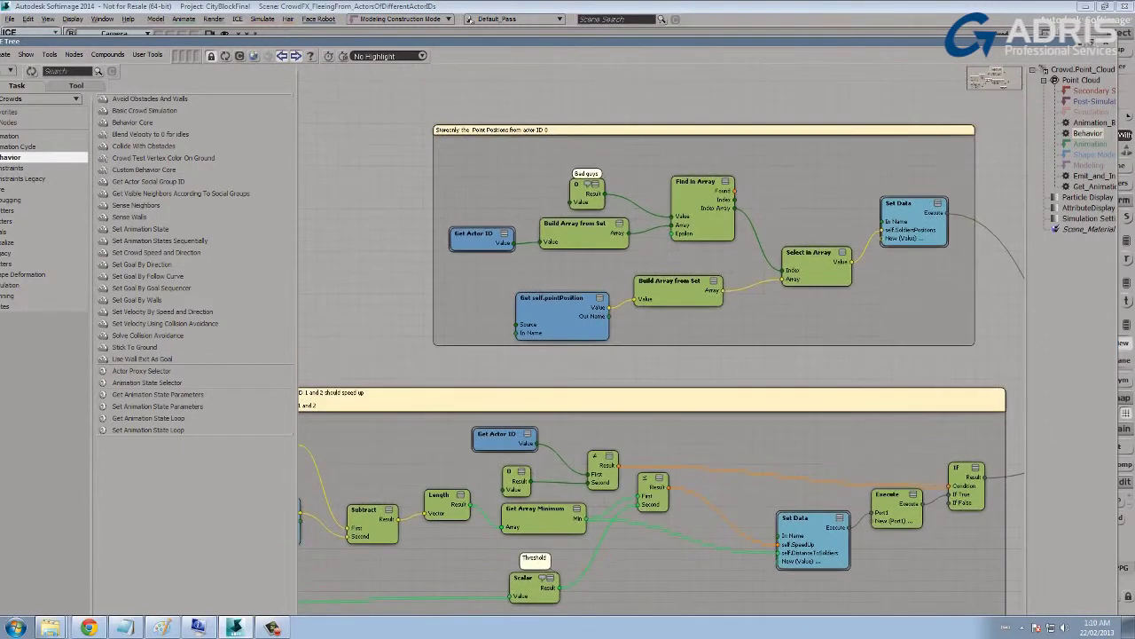
scroll(649, 342, up, 1)
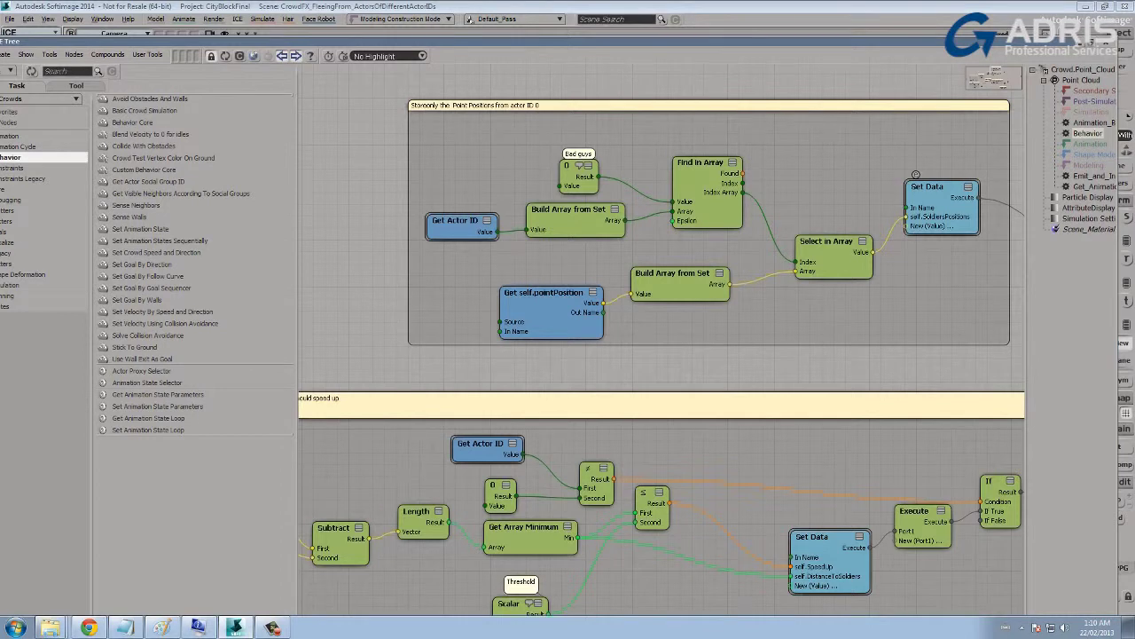
drag(581, 166, 572, 154)
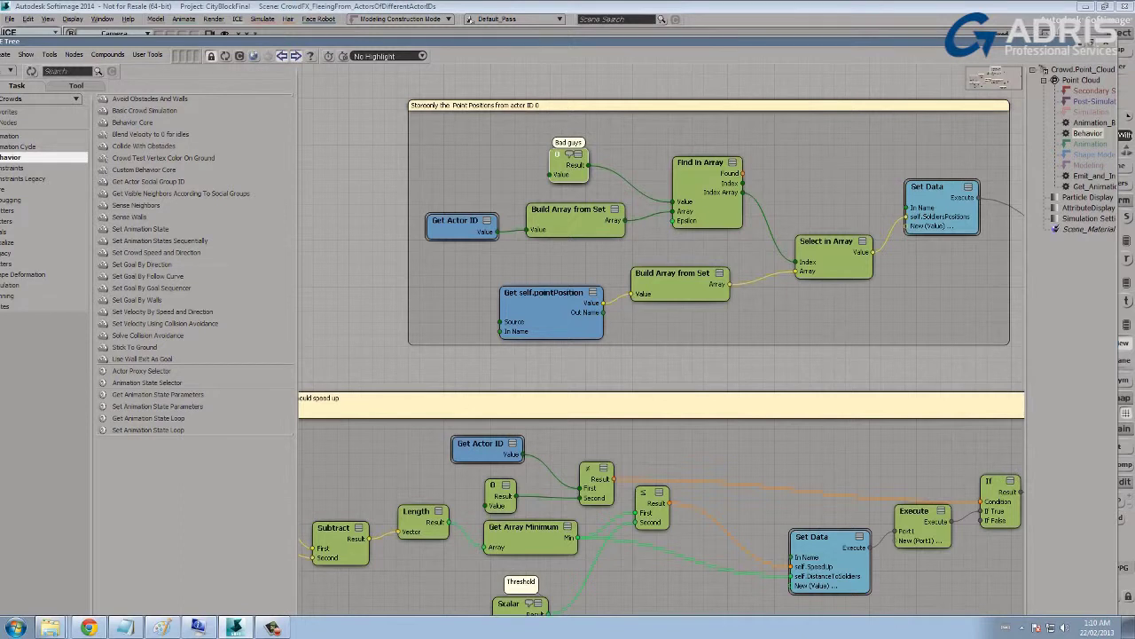
- Move Get self.pointPosition slightly up and Get self.SoldiersPositions slightly down in the group deciding whether Actor ID 1 and 2 speed up
scroll(597, 403, down, 4)
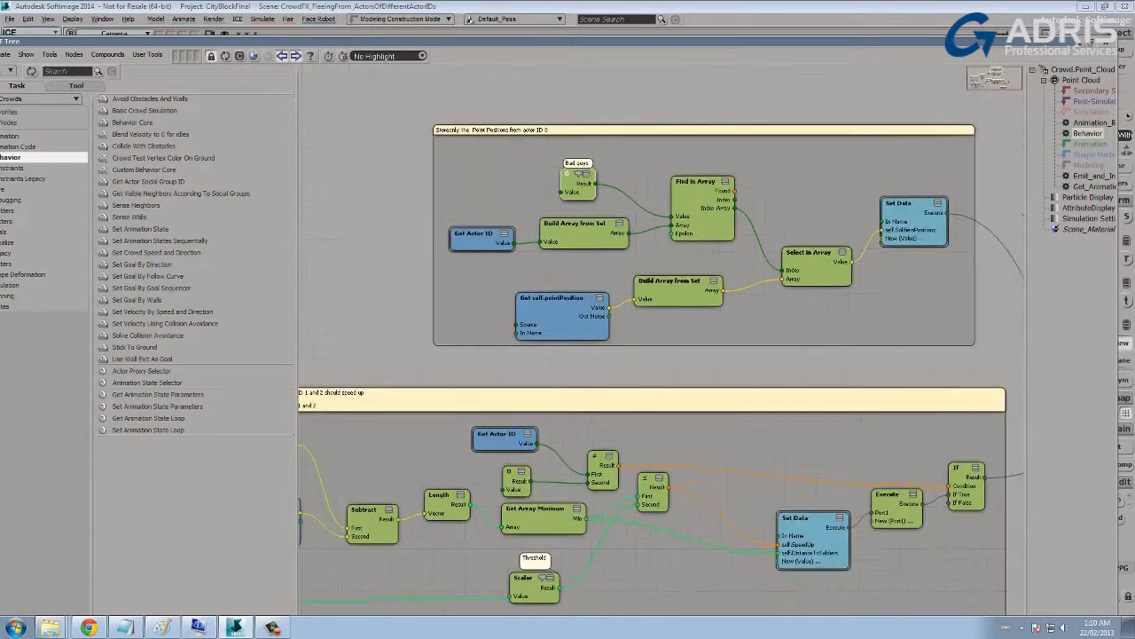
middle_drag(597, 403, 844, 295)
scroll(676, 305, up, 4)
drag(493, 293, 489, 260)
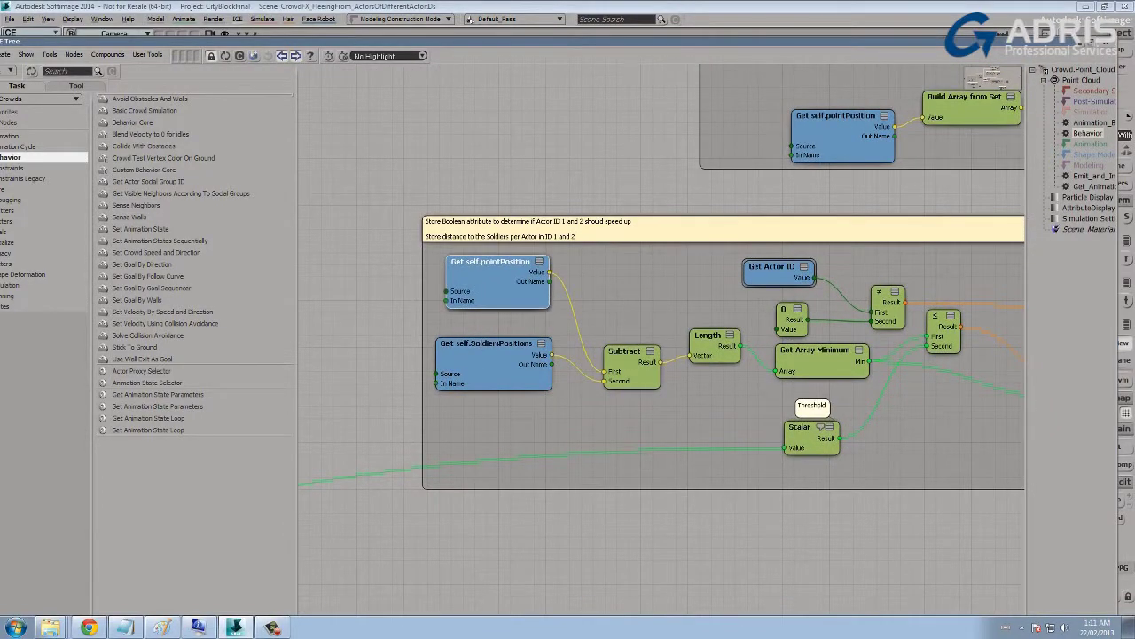
drag(486, 344, 492, 359)
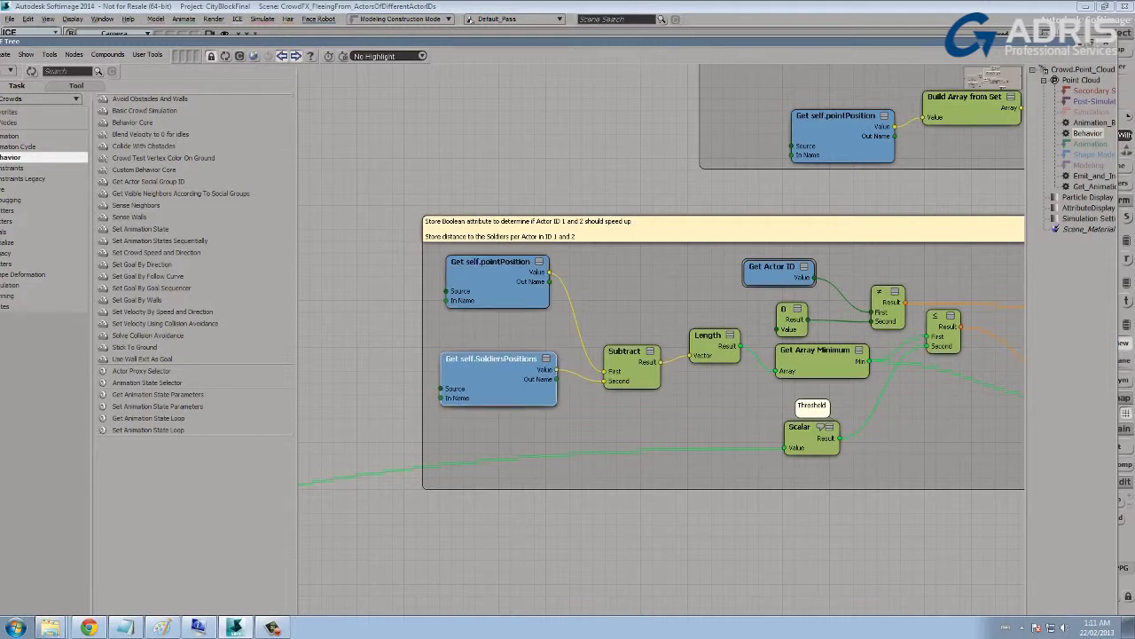
- Examine how the Set Data node stores self.SoldiersPositions and where the speed-up group reads it
middle_drag(958, 178, 479, 388)
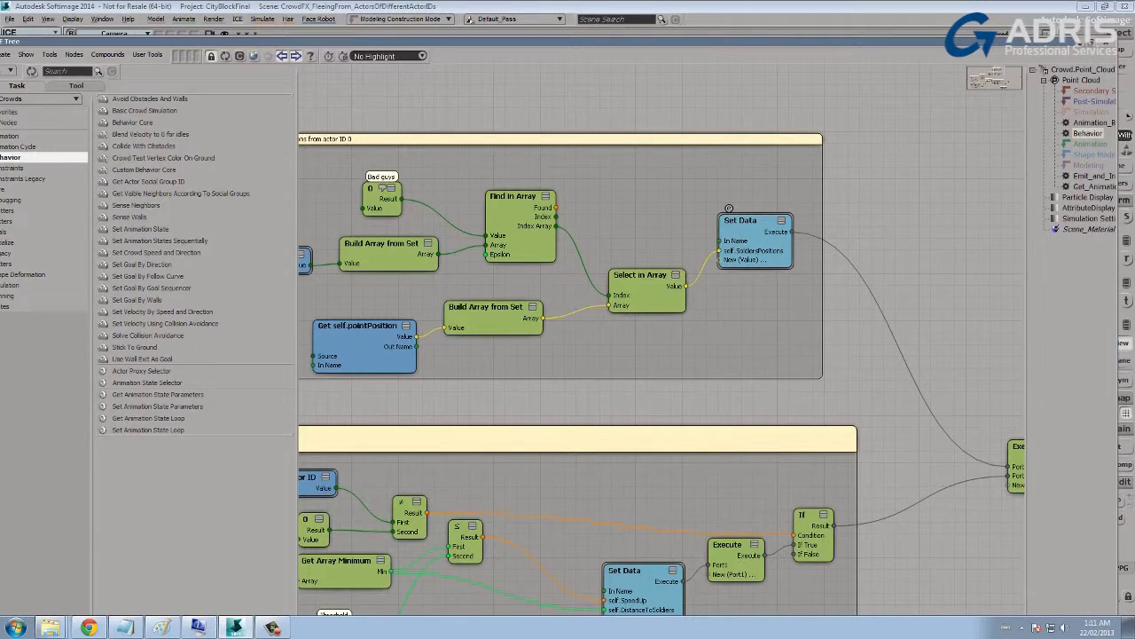
scroll(730, 208, down, 1)
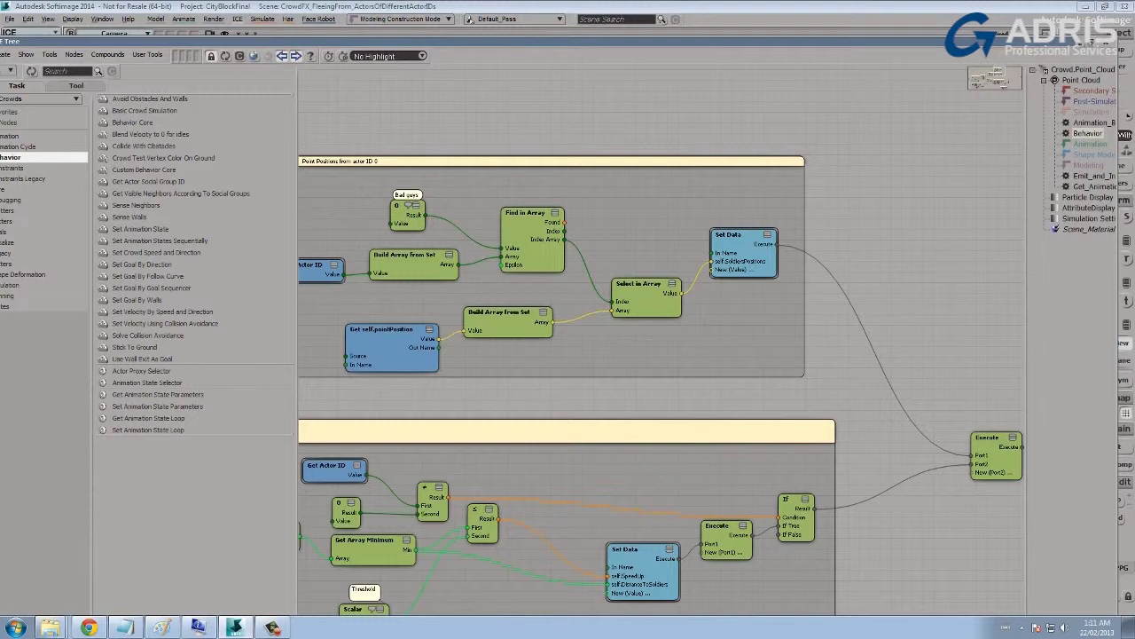
middle_drag(461, 408, 865, 227)
scroll(865, 227, up, 1)
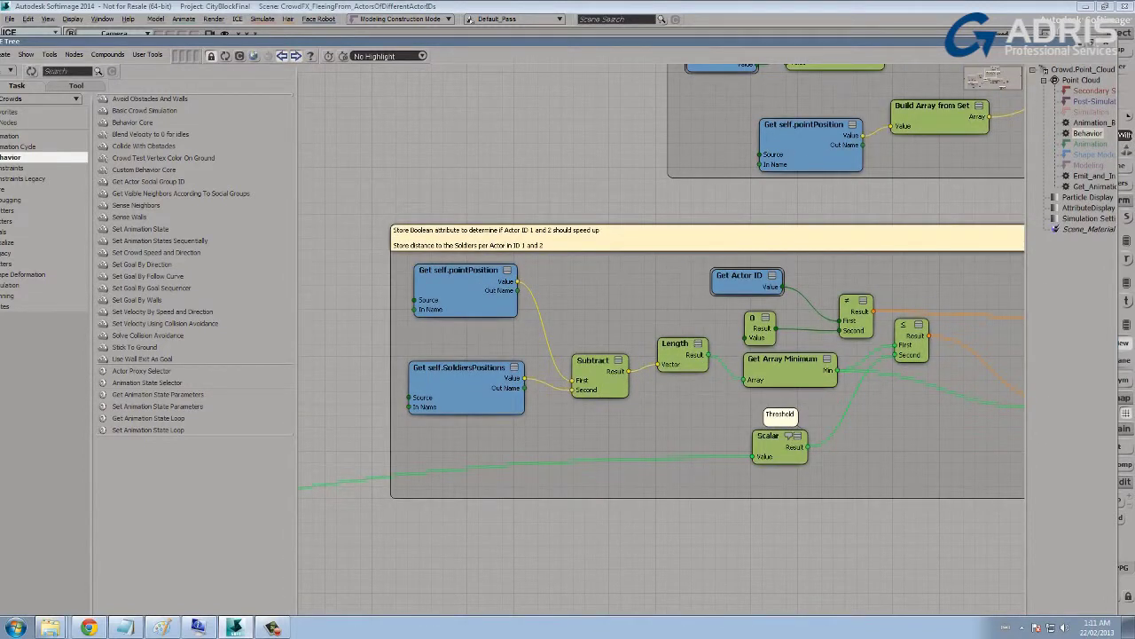
- Select the Length node in the speed-up group and shift the 0 value node below Get Actor ID slightly right
click(678, 353)
middle_drag(678, 355, 518, 306)
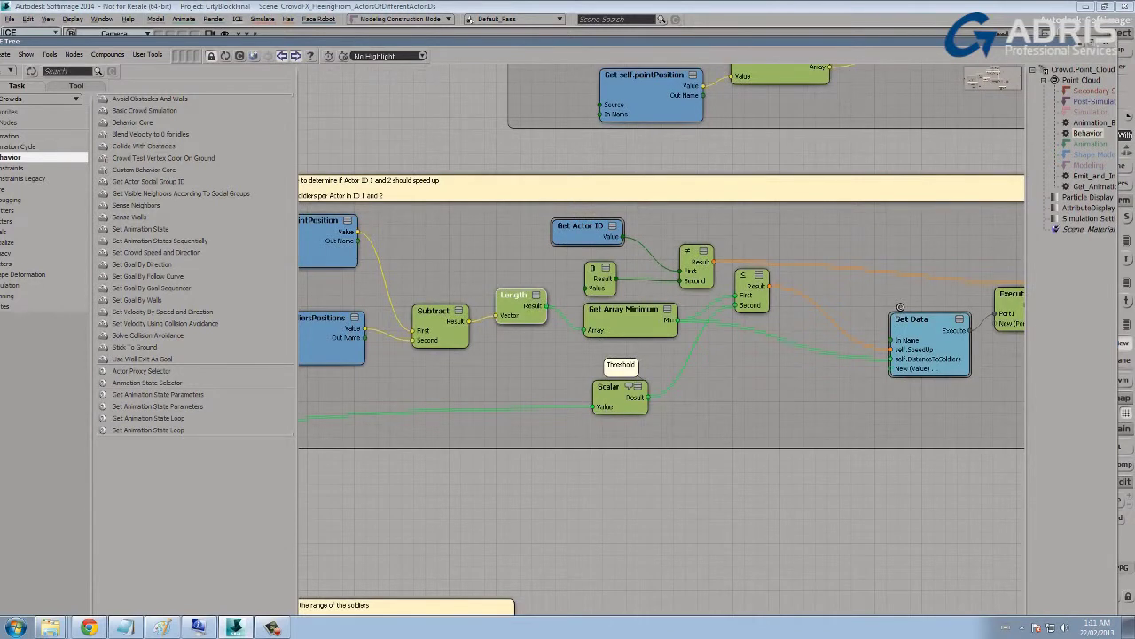
middle_drag(901, 307, 975, 306)
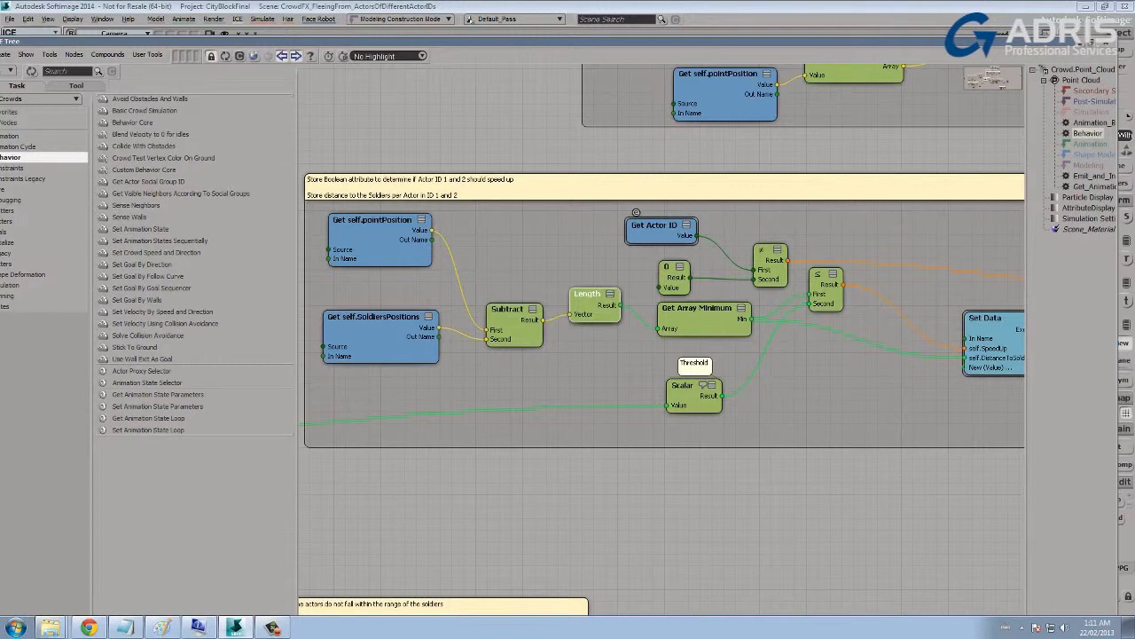
drag(667, 268, 671, 266)
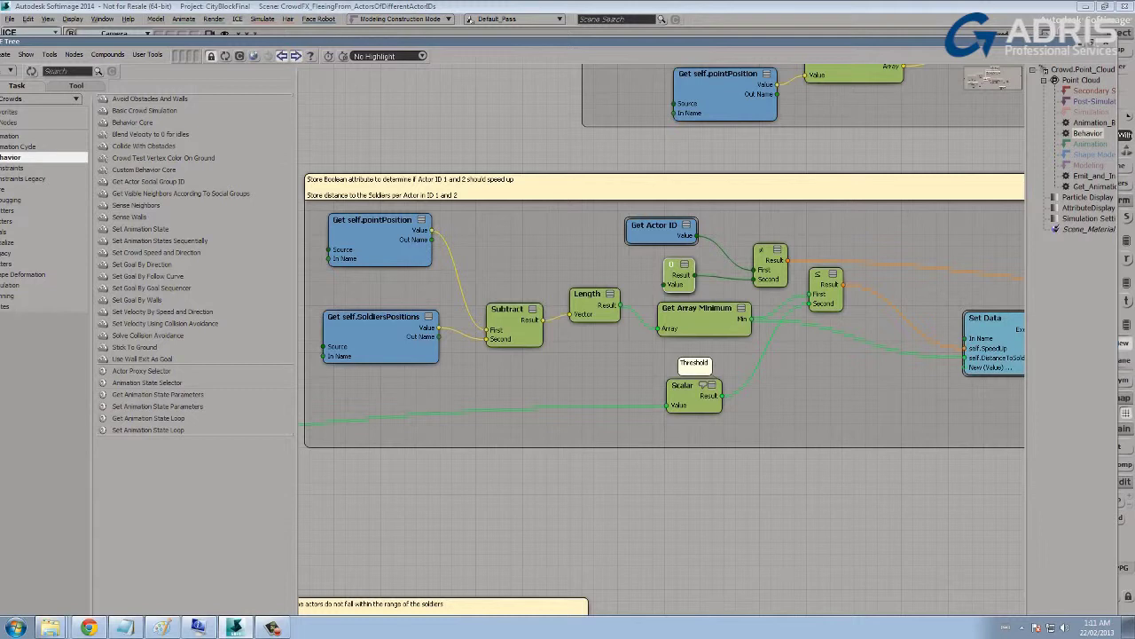
- Examine how the Threshold value node feeds the less-than comparison and Set Data node that store self.SpeedUp and self.DistanceToSoldiers
middle_drag(671, 341, 506, 330)
drag(658, 269, 661, 270)
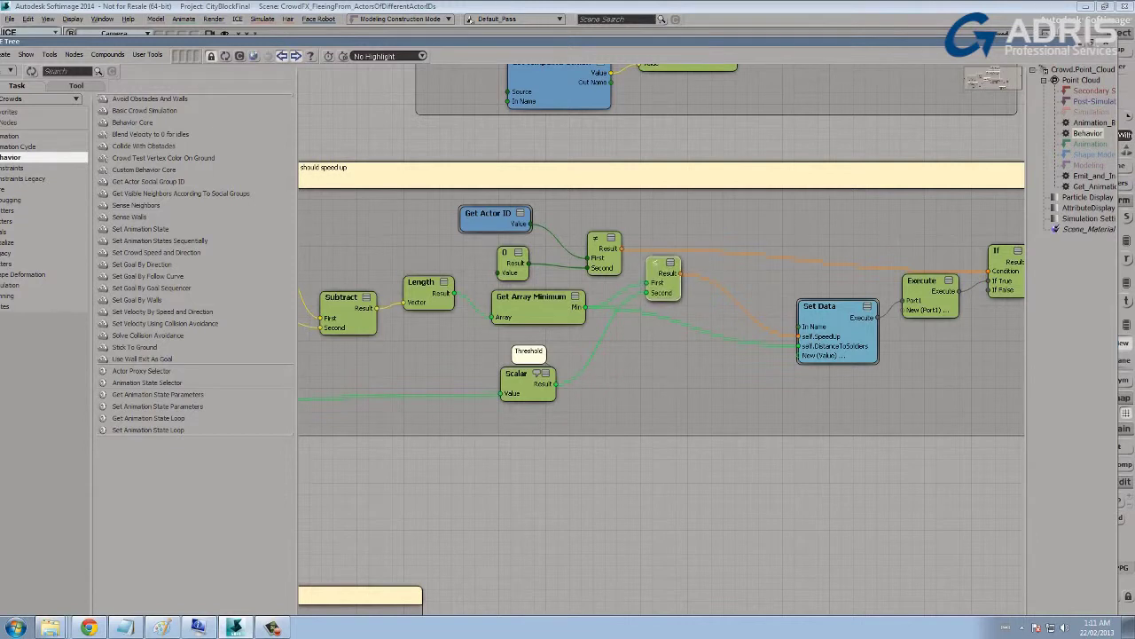
scroll(656, 264, down, 6)
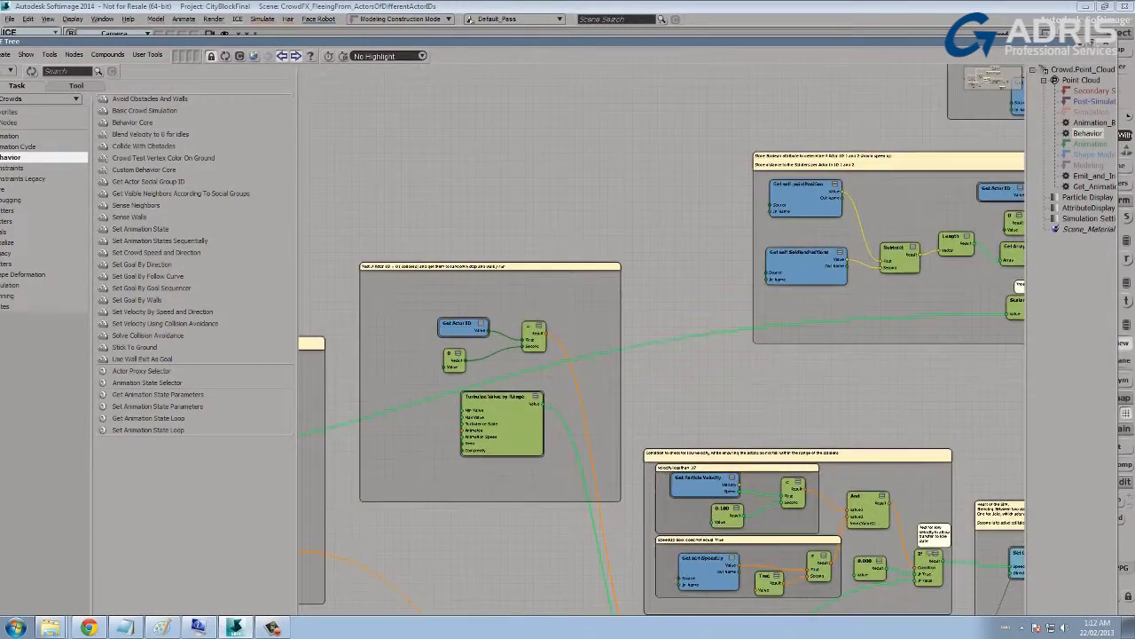
middle_drag(319, 390, 1098, 267)
scroll(660, 351, up, 3)
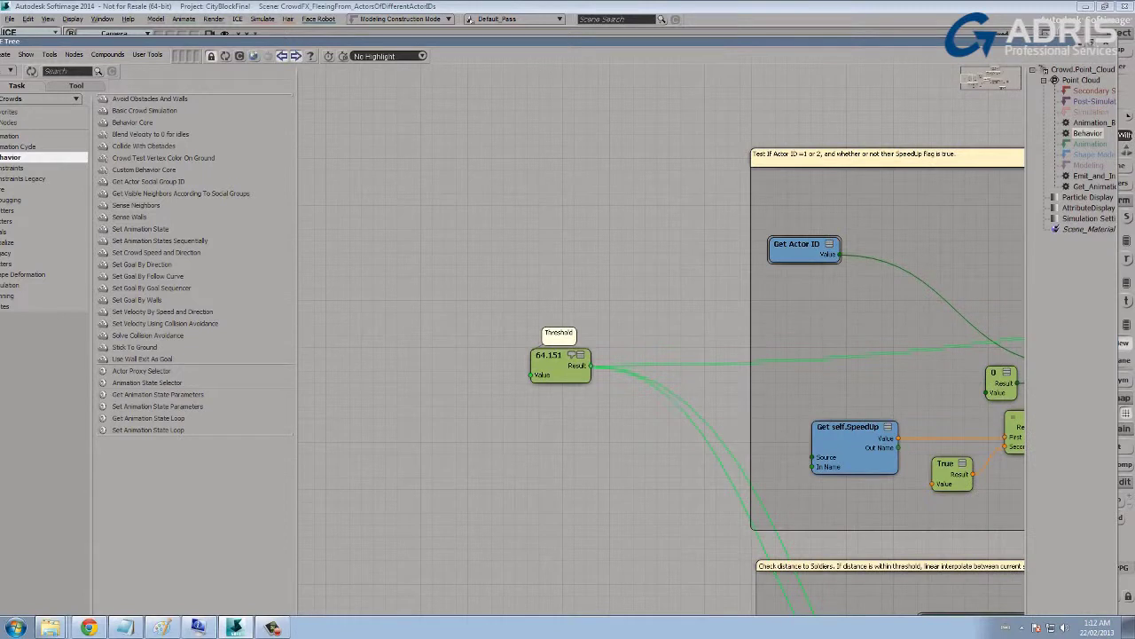
scroll(661, 351, down, 3)
middle_drag(1011, 292, 9, 410)
scroll(661, 350, up, 1)
scroll(556, 257, up, 3)
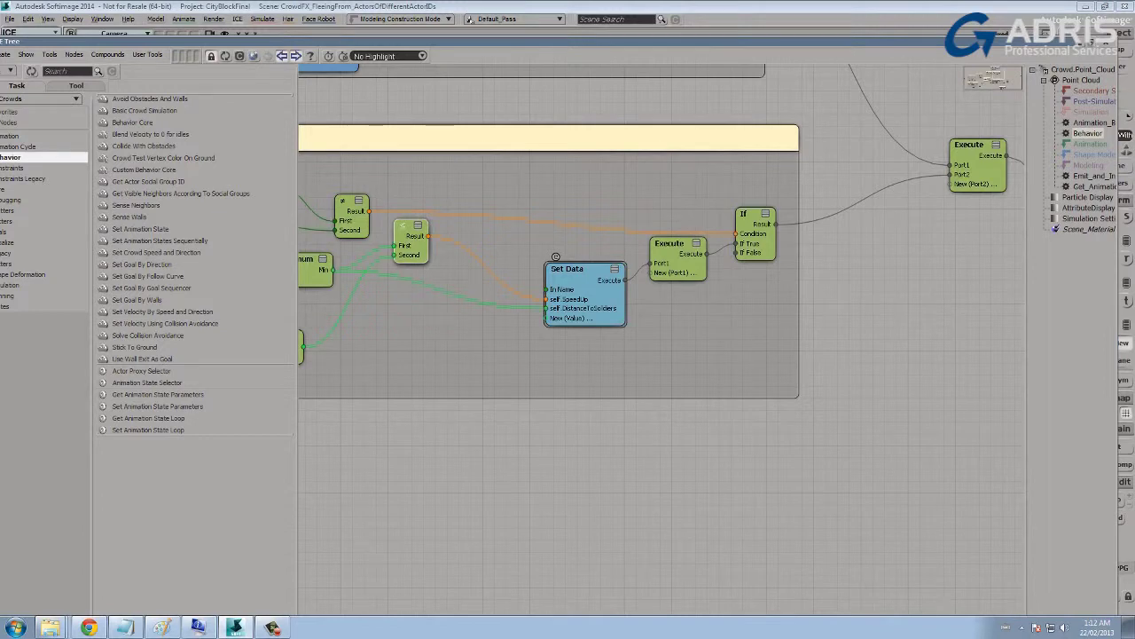
- Shift the 0.000 value node slightly up in the group that checks for low velocity outside the soldiers' range
scroll(555, 256, down, 1)
middle_drag(390, 461, 956, 166)
scroll(468, 371, up, 3)
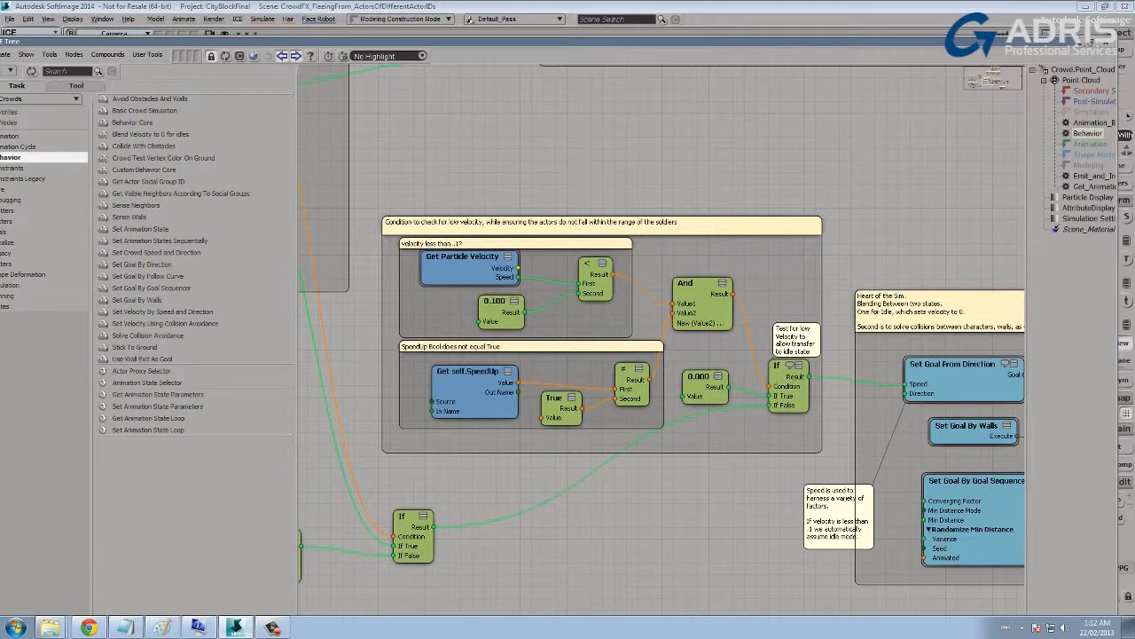
drag(701, 377, 699, 369)
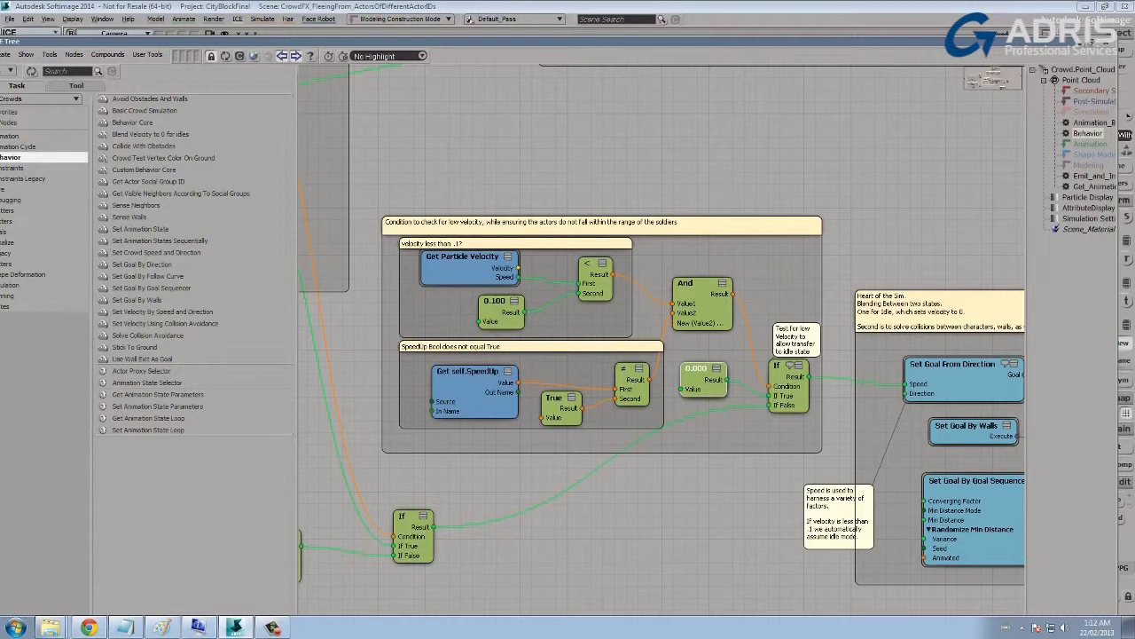
- Shift Turbulize Value by Range slightly down and left in the Actor ID 0 soldier group and review its minimum and maximum values
scroll(662, 348, down, 2)
middle_drag(662, 348, 812, 393)
scroll(609, 315, up, 5)
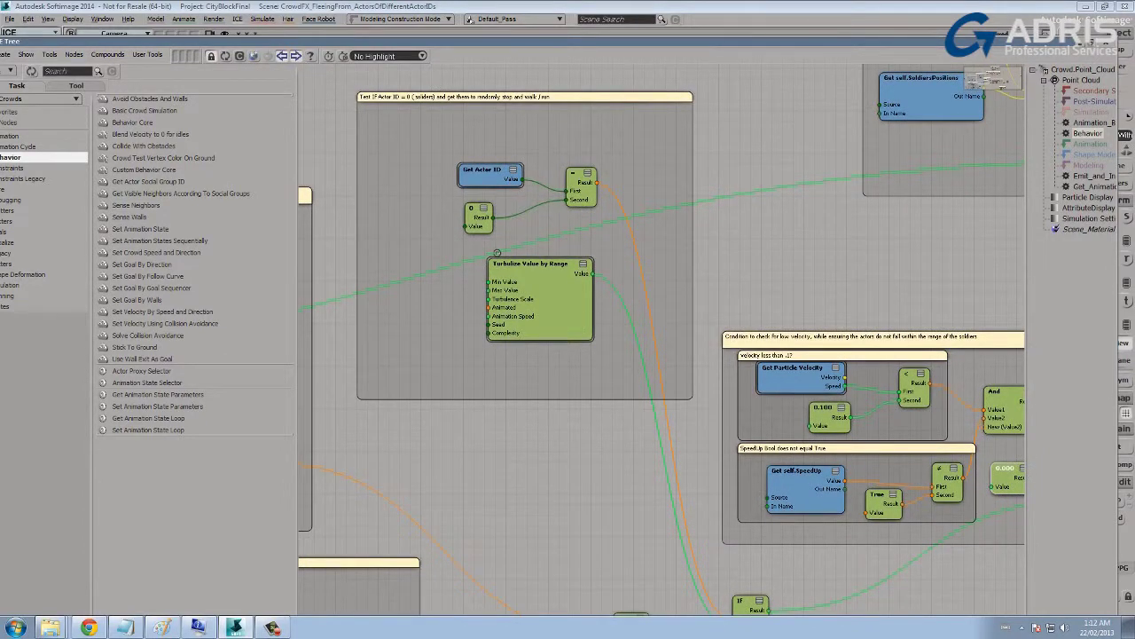
drag(520, 264, 515, 271)
double_click(515, 271)
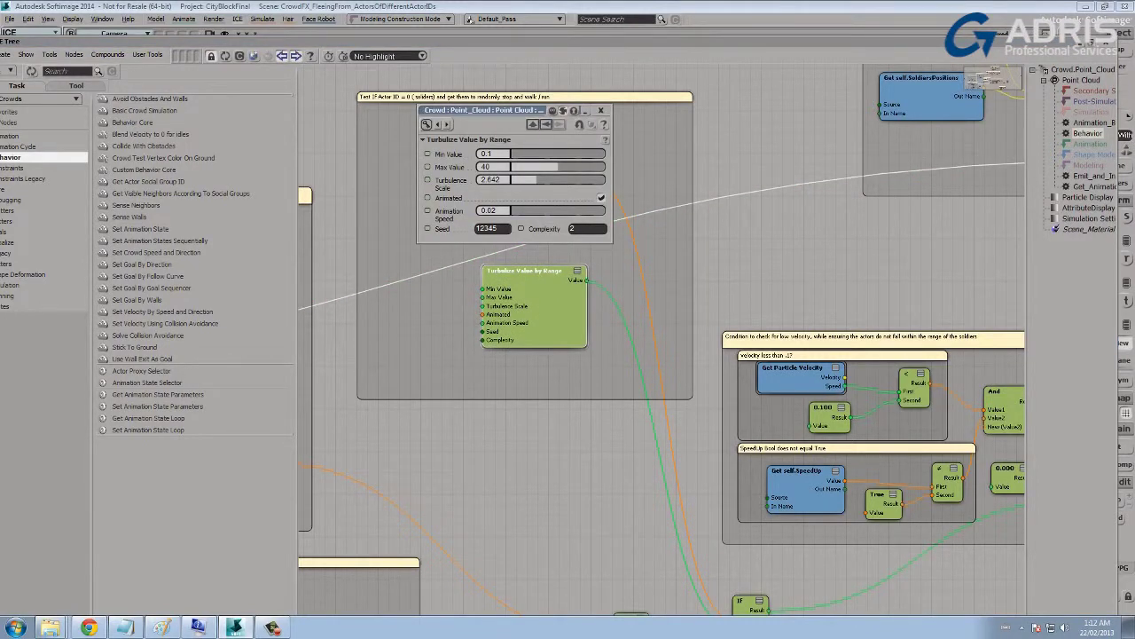
double_click(485, 167)
click(601, 110)
- Shift Turbulize Value by Range slightly right in the group checking distance to Soldiers and review its speed range
middle_drag(621, 461, 726, 159)
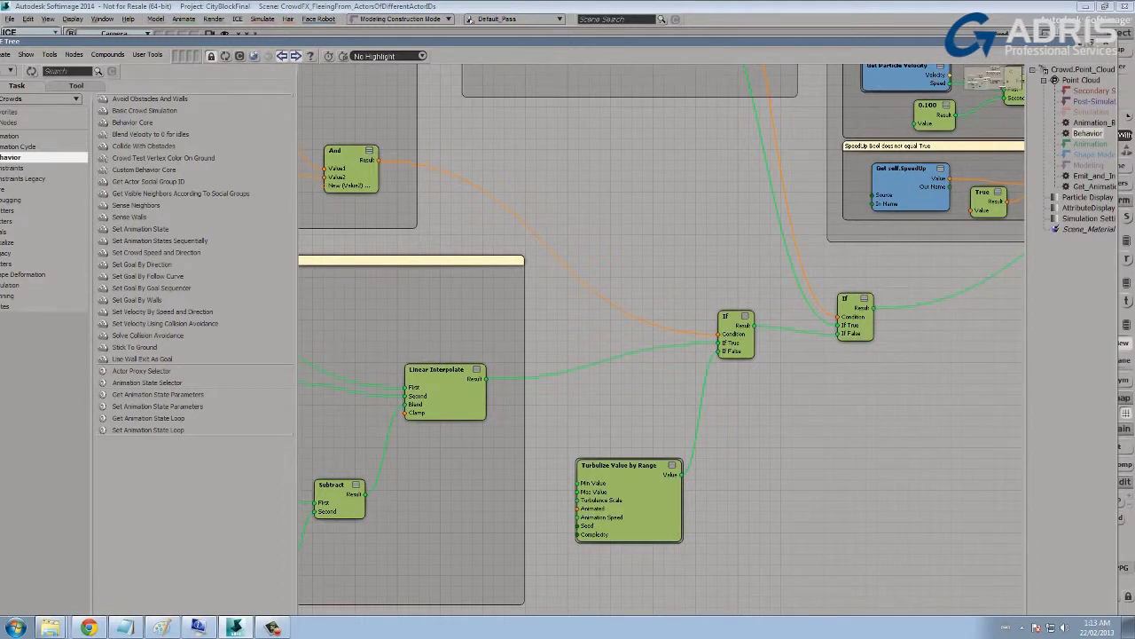
middle_drag(725, 158, 737, 155)
middle_drag(690, 293, 745, 281)
middle_drag(621, 310, 993, 275)
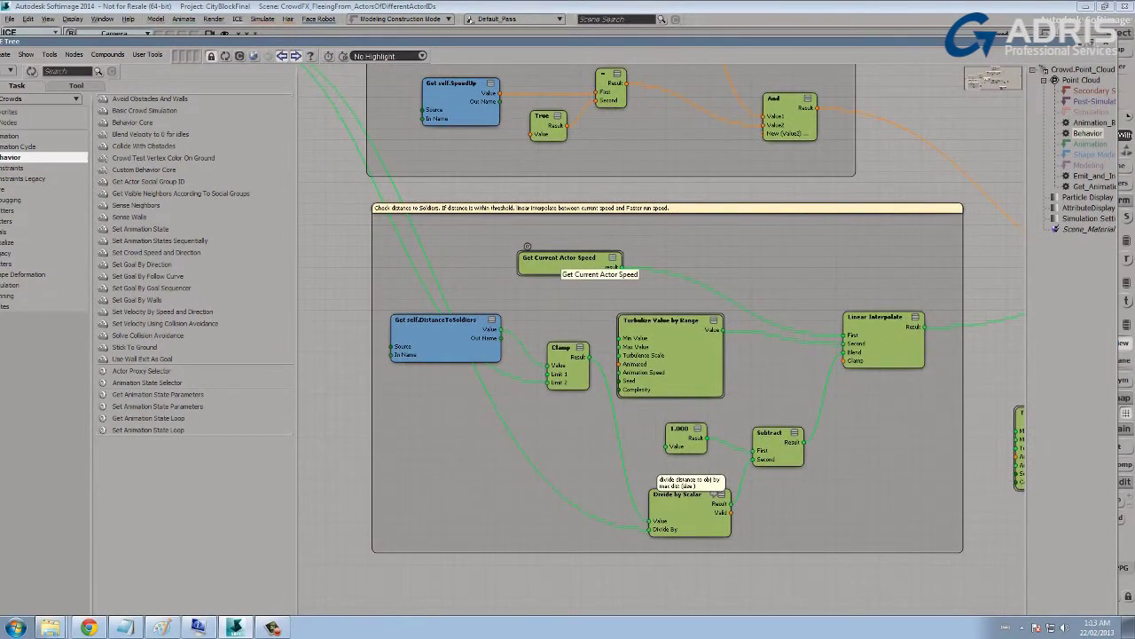
drag(628, 310, 641, 315)
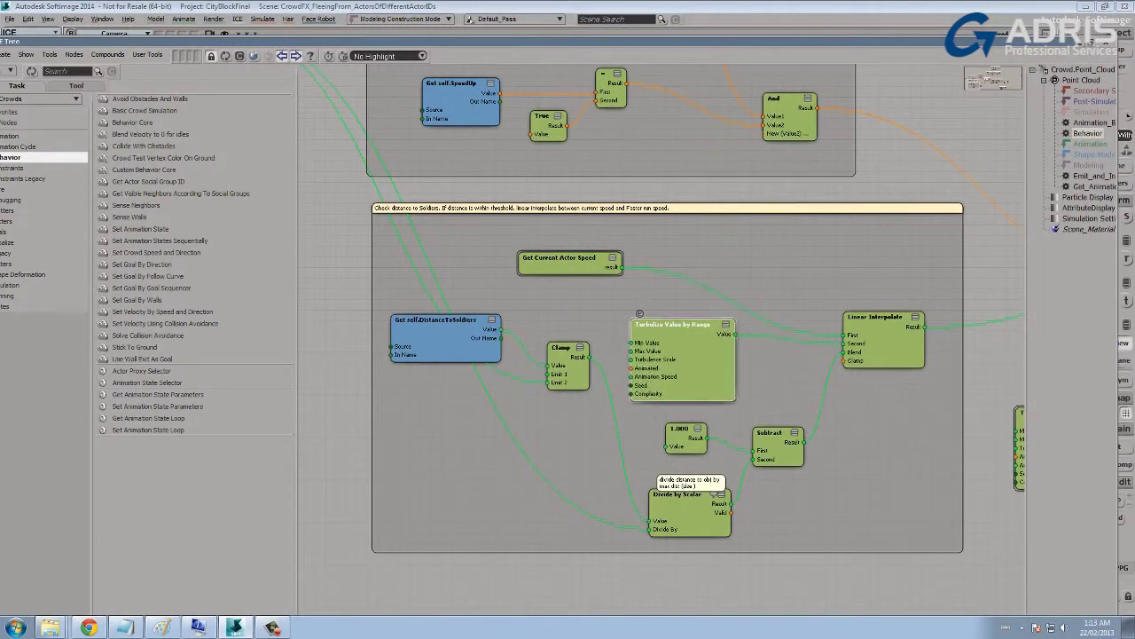
scroll(639, 313, up, 1)
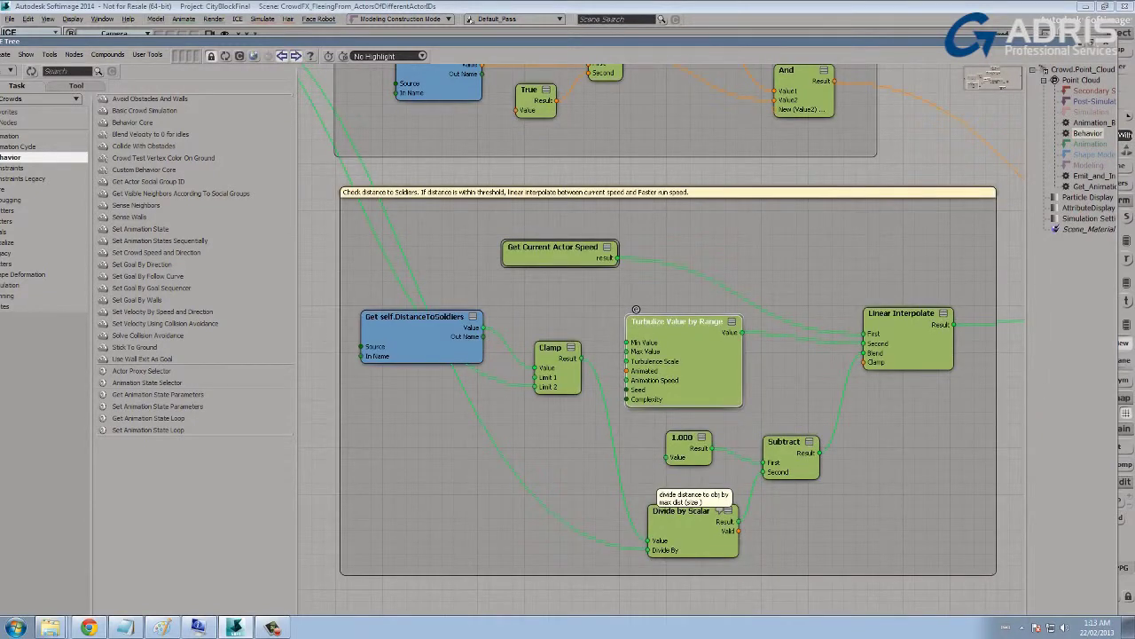
double_click(677, 323)
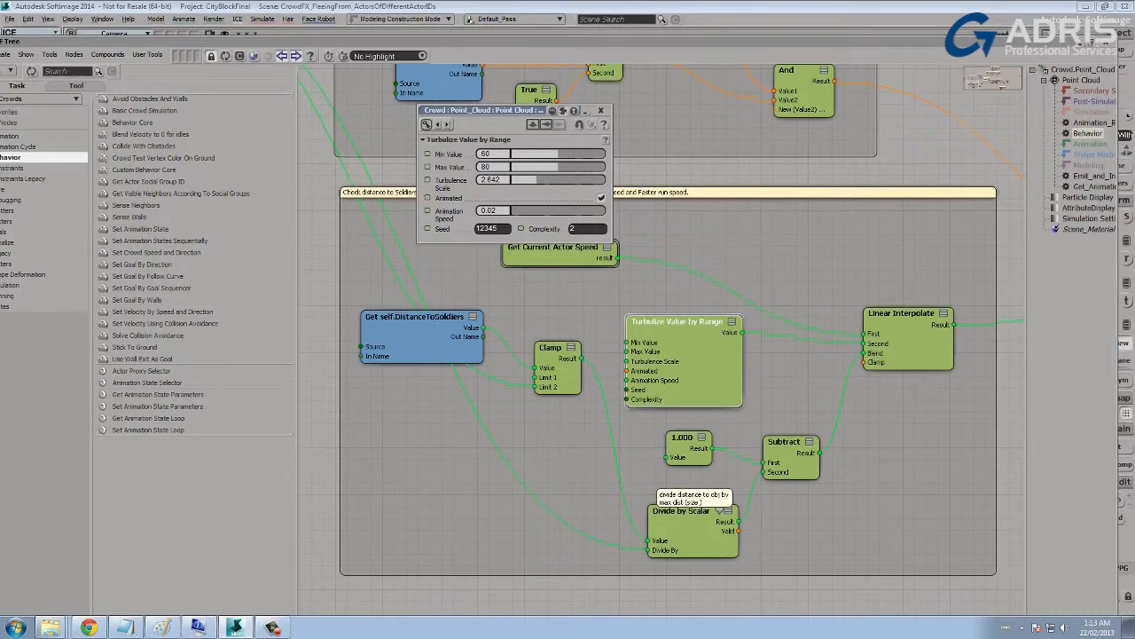
click(601, 111)
- Shift Get Current Actor Speed slightly up and right and Get self.DistanceToSoldiers slightly down in the distance-check group
drag(512, 235, 527, 221)
middle_drag(527, 266, 545, 224)
drag(438, 274, 439, 282)
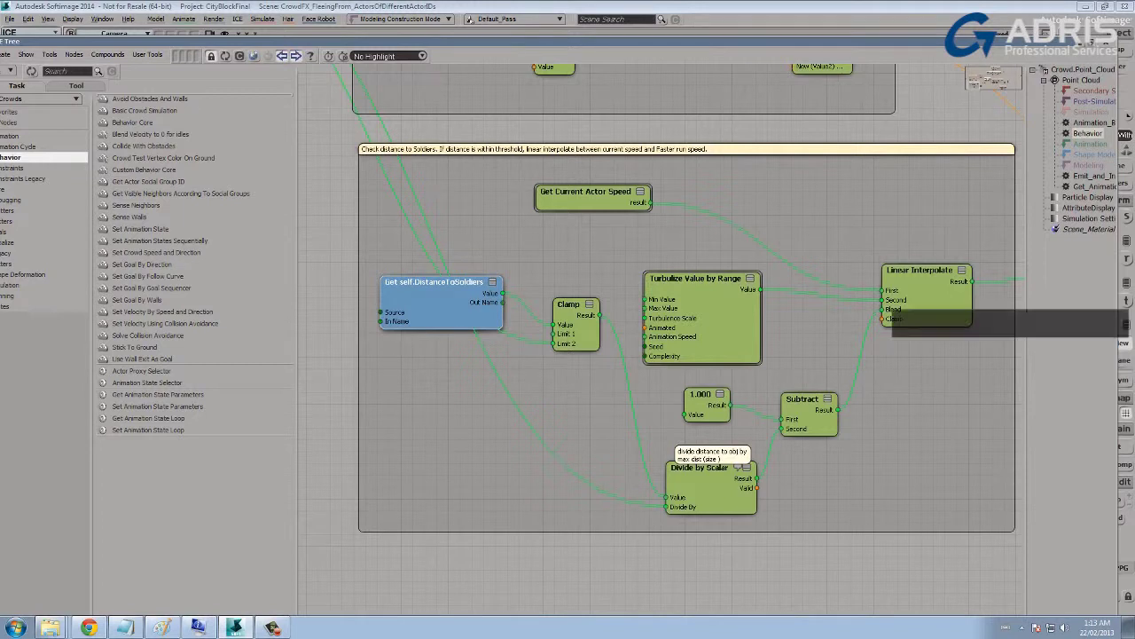
drag(563, 232, 583, 252)
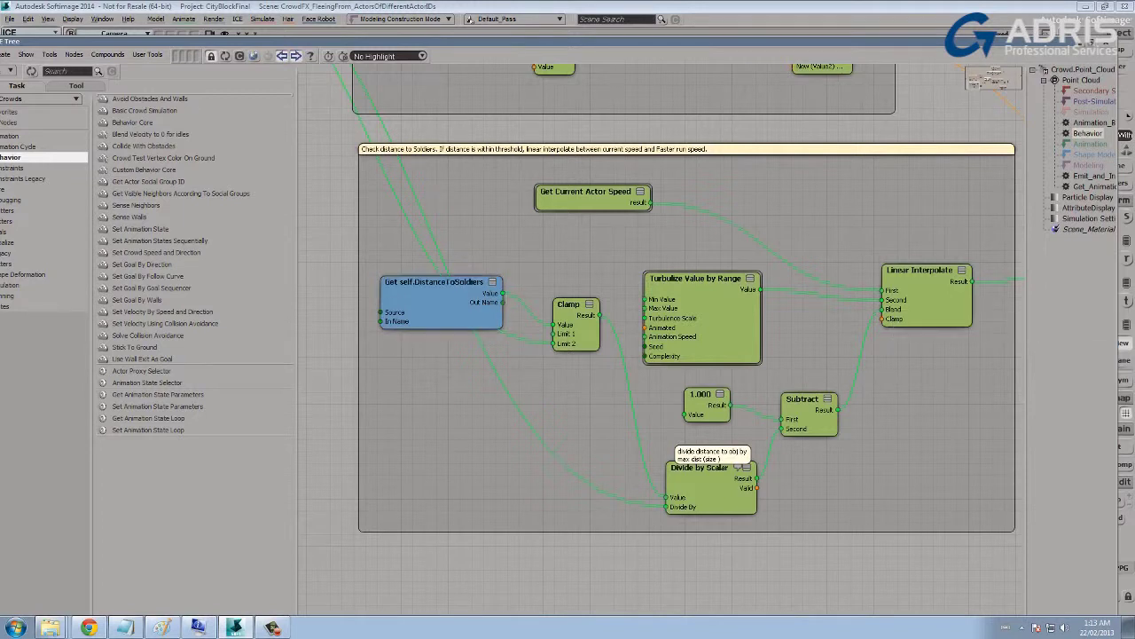
- Examine how the Actor ID and SpeedUp test and the Linear Interpolate result feed the If node that sets the actors' speed
scroll(660, 344, down, 3)
middle_drag(660, 344, 690, 506)
scroll(660, 344, up, 3)
middle_drag(660, 344, 488, 294)
scroll(661, 341, down, 3)
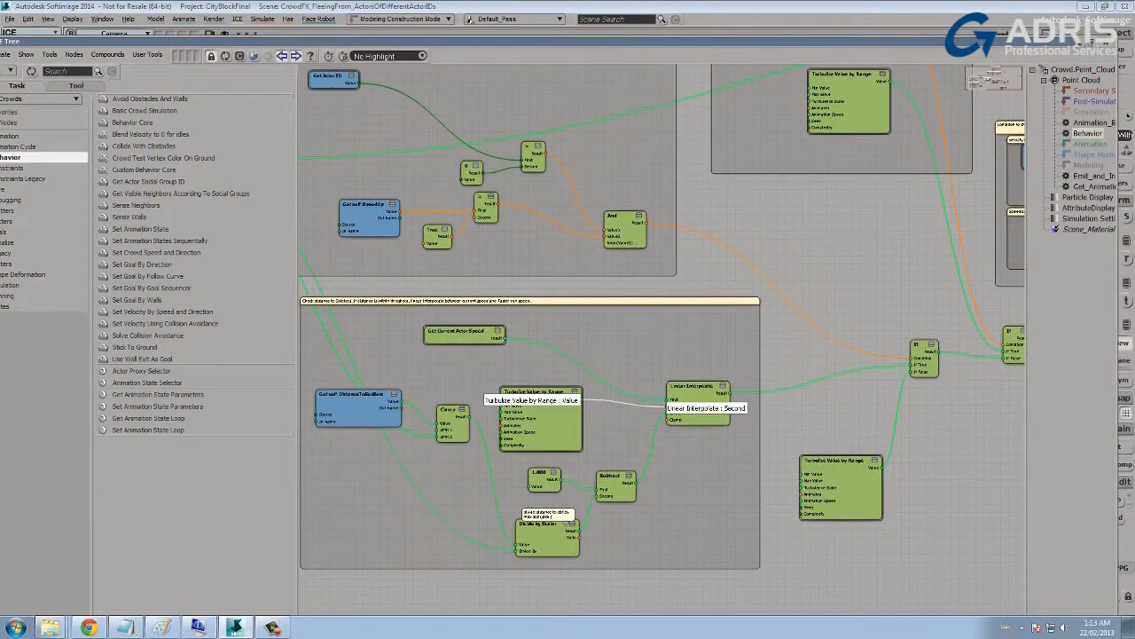
scroll(665, 337, down, 3)
scroll(665, 337, up, 4)
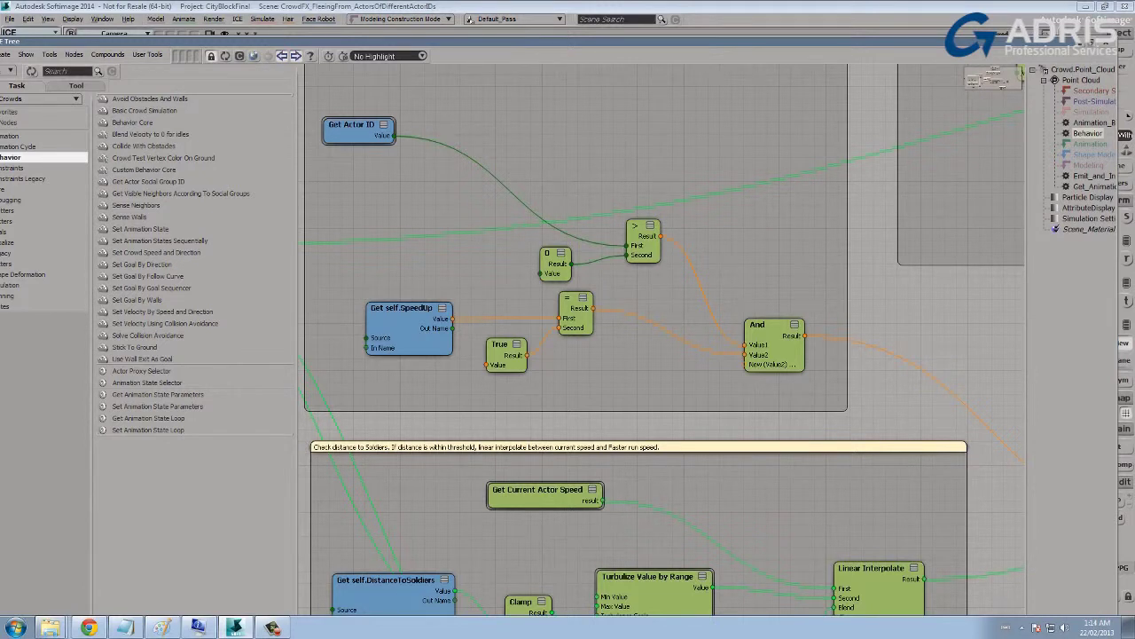
scroll(657, 355, down, 3)
middle_drag(657, 355, 622, 188)
scroll(613, 420, up, 2)
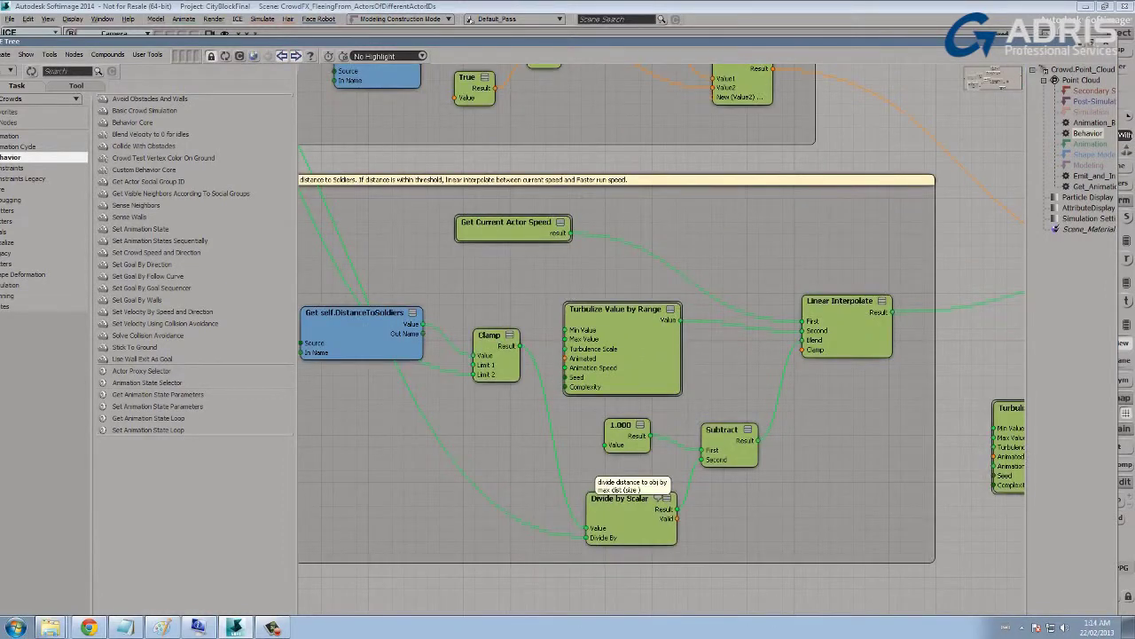
- Trace the speed result through the low-velocity condition to the "Heart of the Sim" group's goal and collision nodes
scroll(621, 337, down, 6)
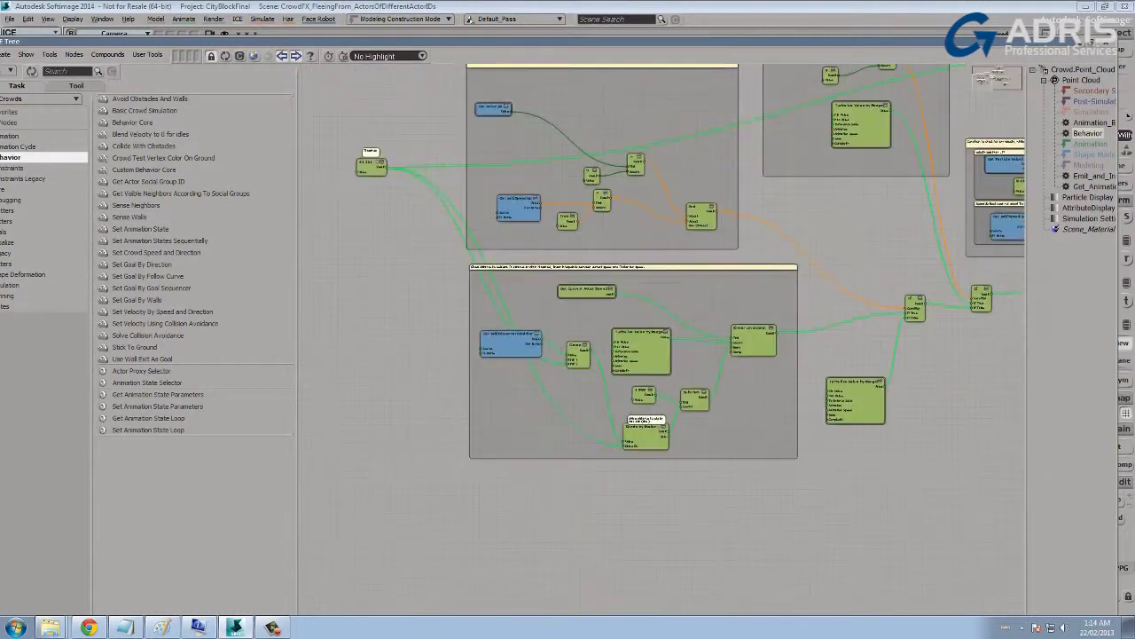
middle_drag(657, 338, 540, 357)
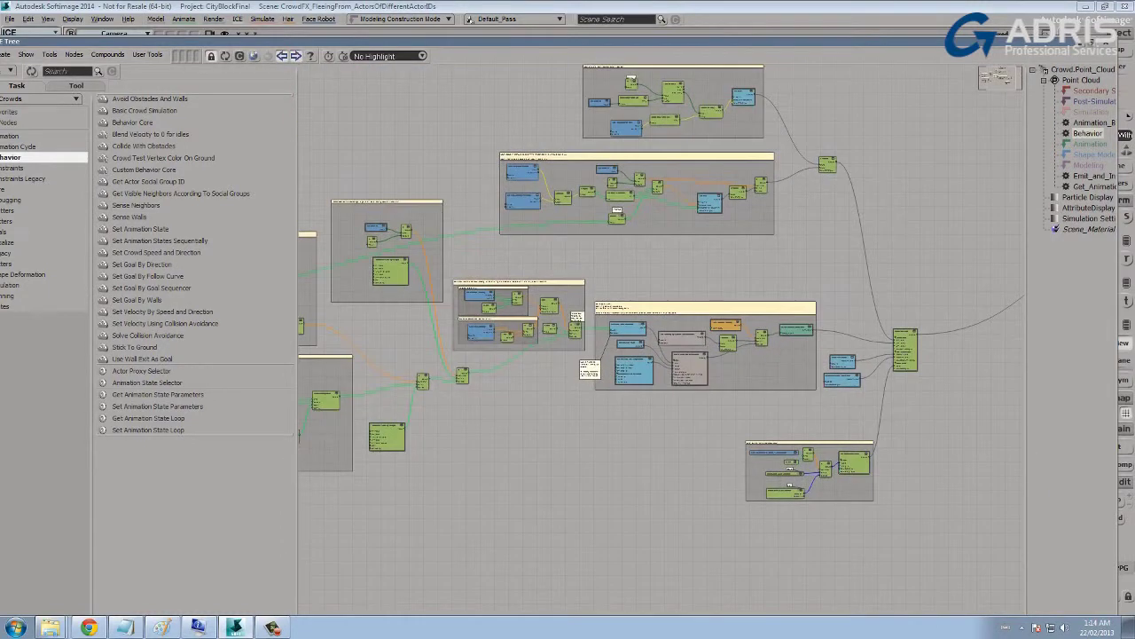
scroll(659, 355, up, 4)
scroll(663, 357, up, 2)
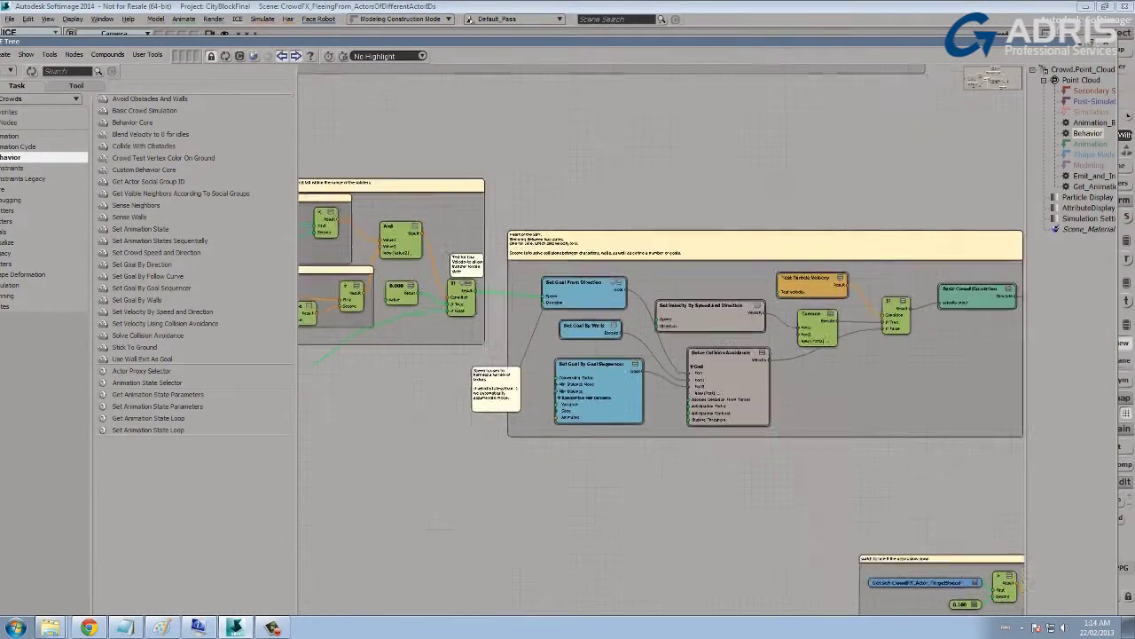
middle_drag(663, 356, 264, 294)
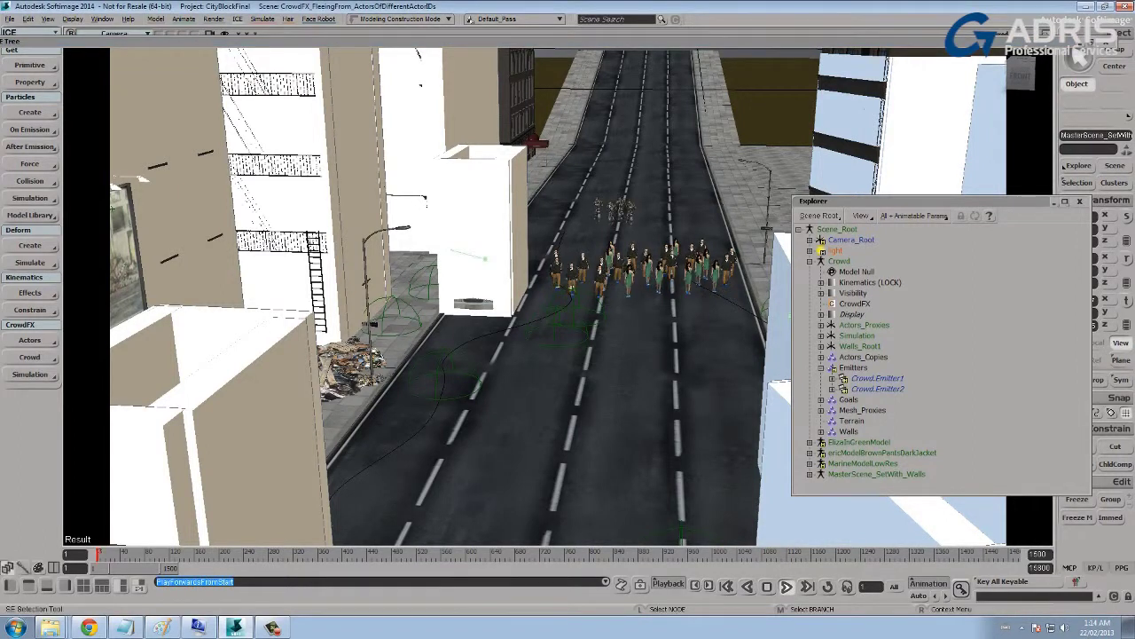
- Hide the Walls object under the Crowd model and play the simulation from the start
click(849, 431)
key(h)
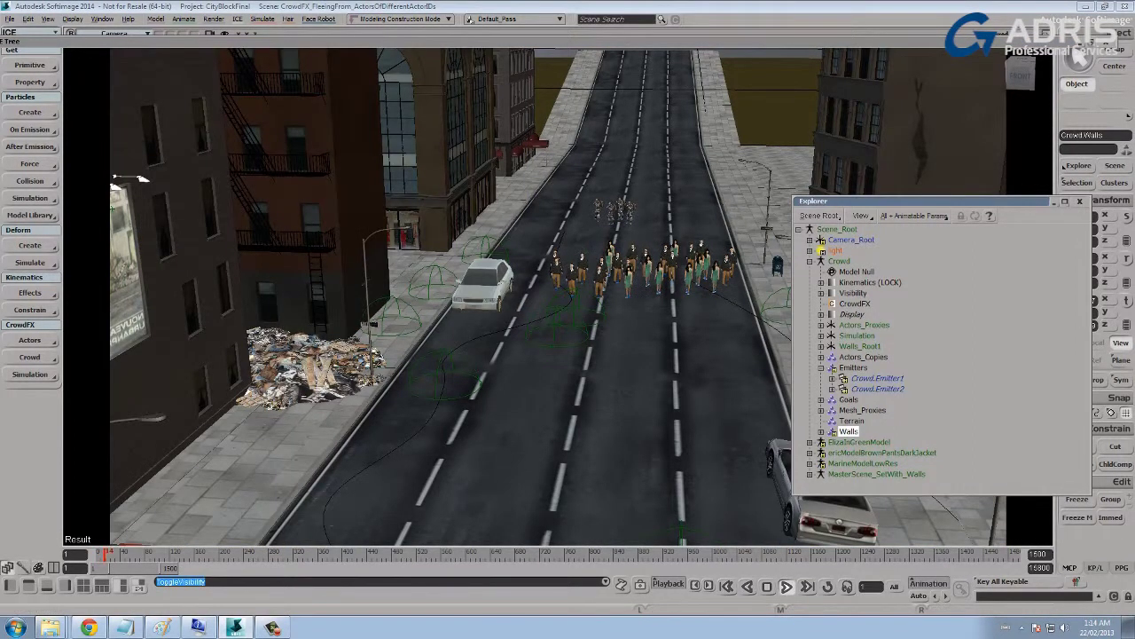
click(786, 586)
click(787, 587)
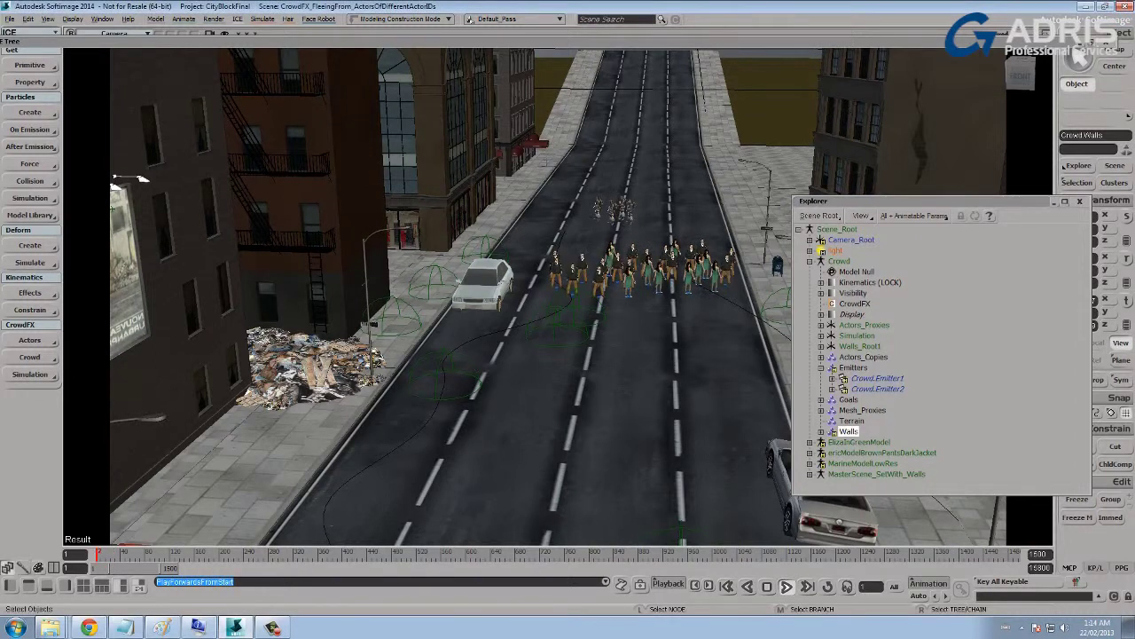
- View the crowd and soldiers up close from a higher angle and close the Explorer
key(s)
right_drag(568, 292, 514, 321)
middle_drag(514, 321, 577, 321)
drag(577, 321, 516, 347)
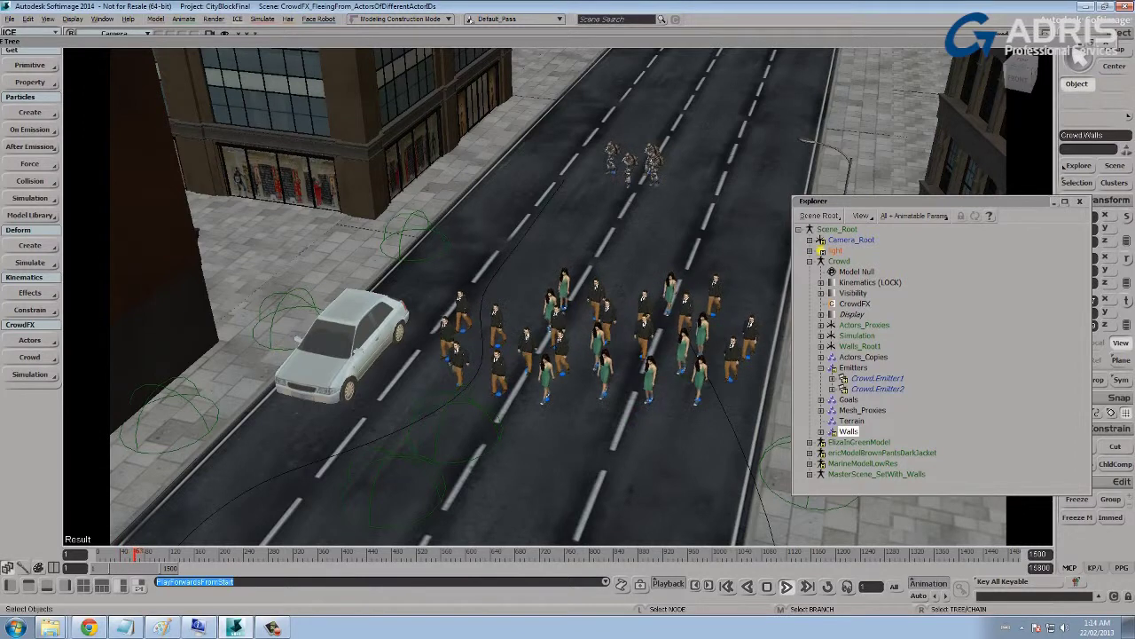
click(1080, 201)
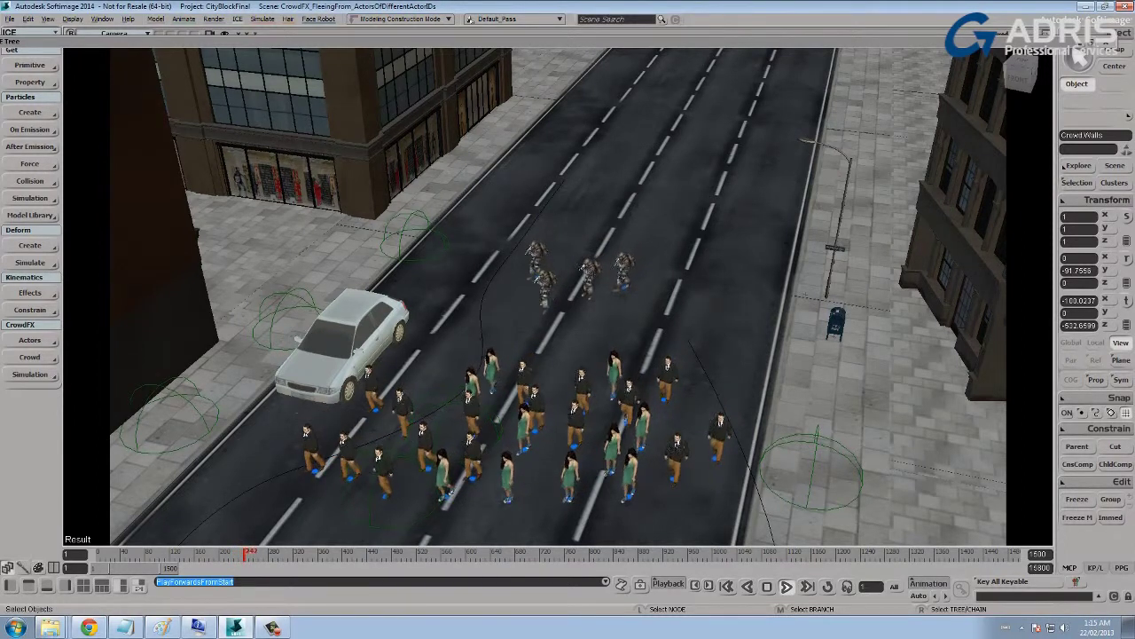
- Follow the crowd fleeing the soldiers down the street during playback, and stop the simulation at frame 561
key(s)
drag(558, 346, 617, 247)
middle_drag(618, 246, 524, 275)
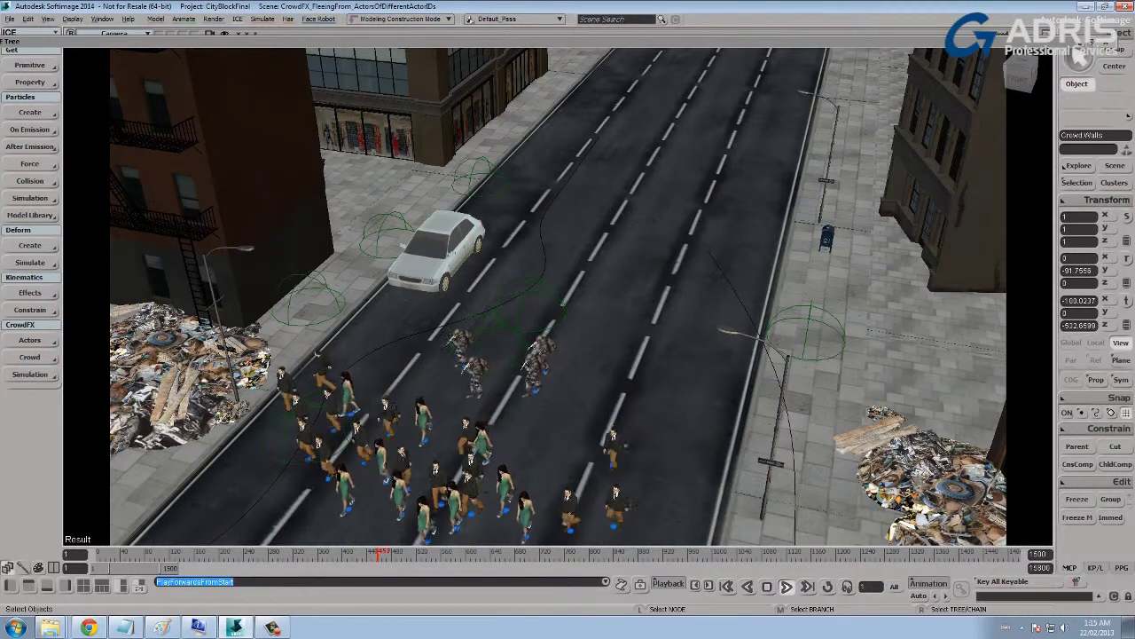
key(s)
middle_drag(559, 297, 461, 296)
drag(462, 296, 616, 151)
middle_drag(616, 151, 568, 151)
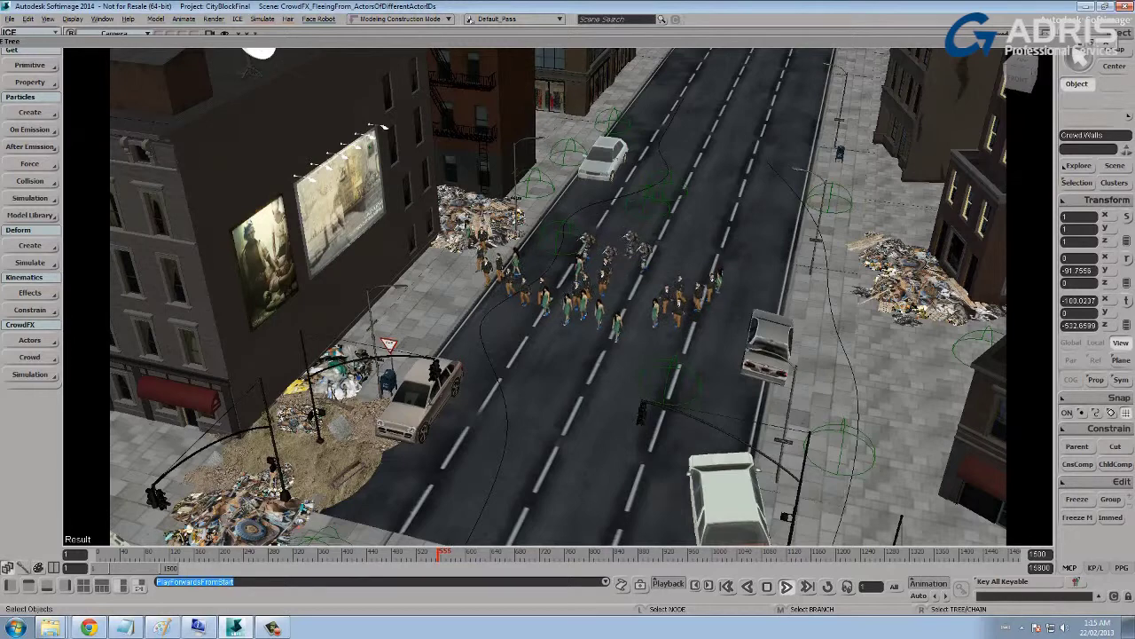
key(Escape)
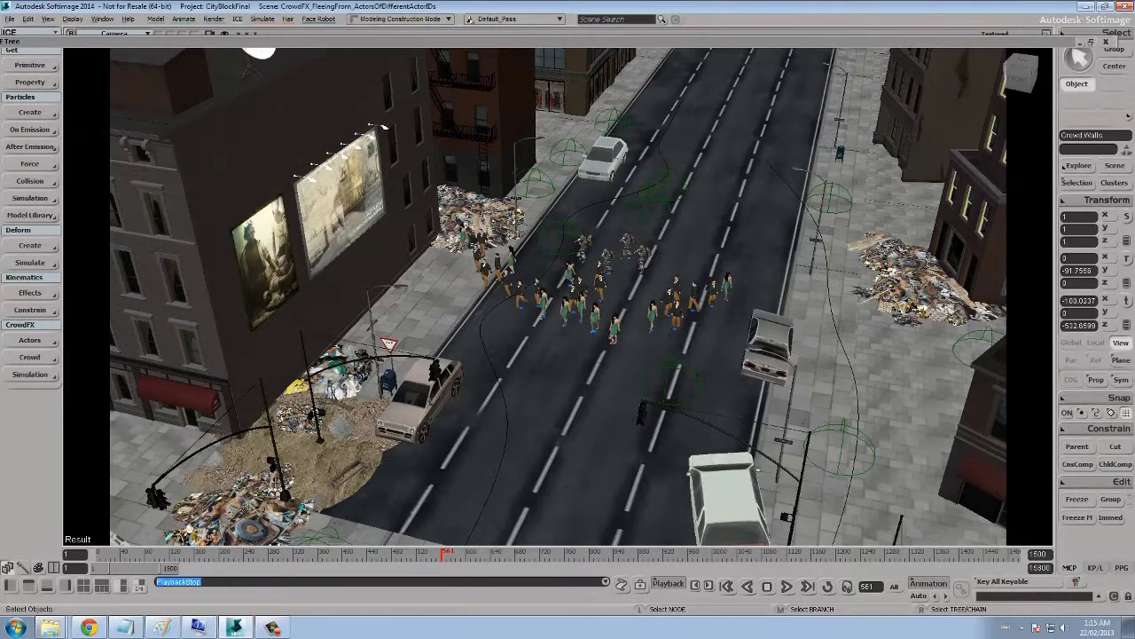
- Inspect the stopped simulation up close around the soldiers and the actors fleeing from them
key(s)
middle_drag(568, 320, 621, 302)
drag(621, 302, 581, 342)
mouse_move(581, 341)
right_down()
mouse_move(634, 350)
mouse_move(590, 341)
right_up()
middle_drag(590, 341, 634, 333)
drag(634, 333, 616, 321)
middle_drag(617, 321, 652, 315)
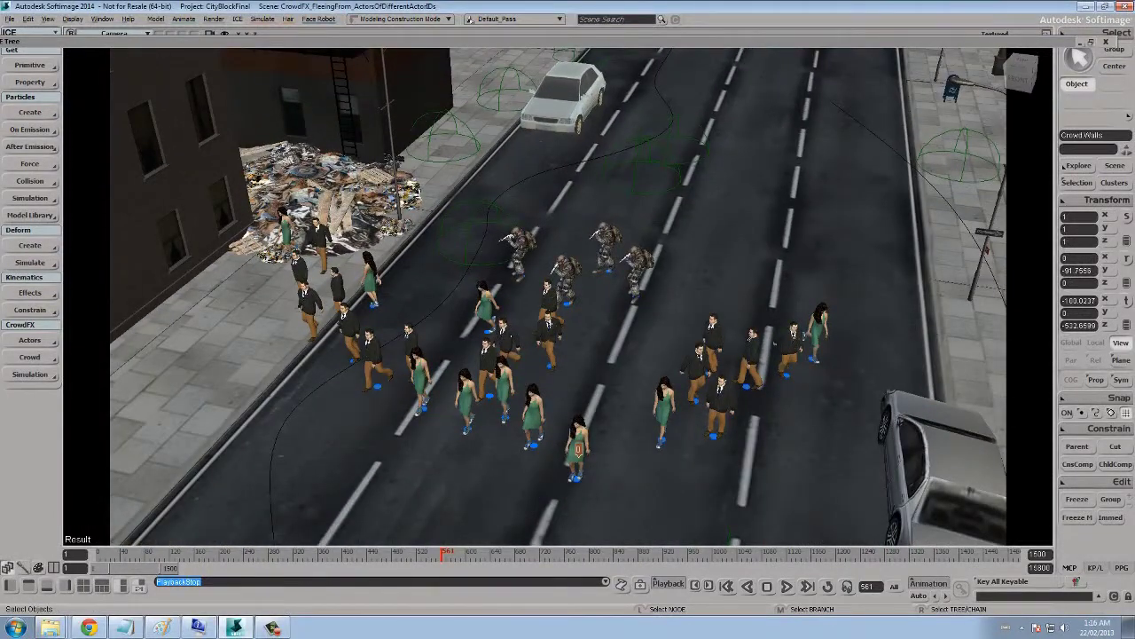